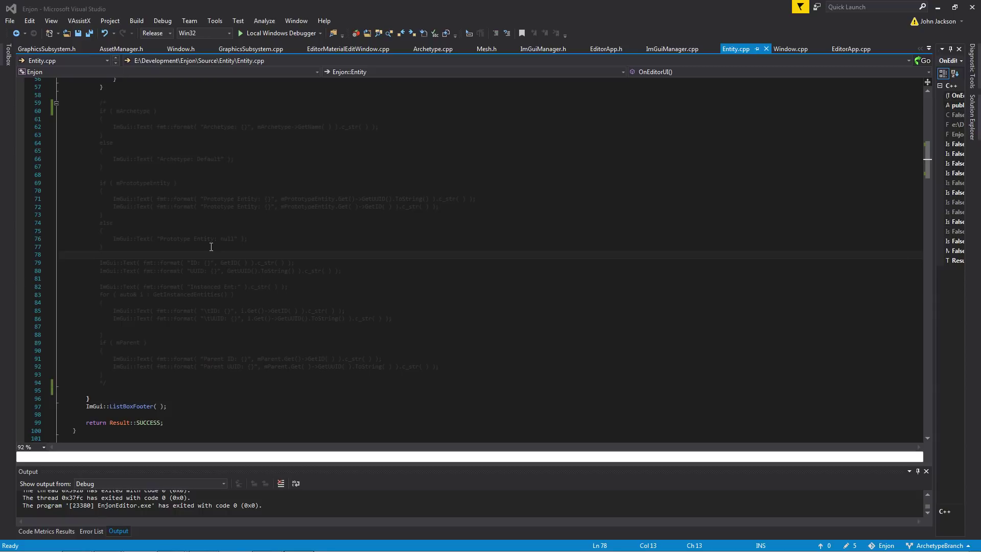
Step: Run the Enjon editor with the local Windows debugger and create a new project named NewTestProject
click(265, 33)
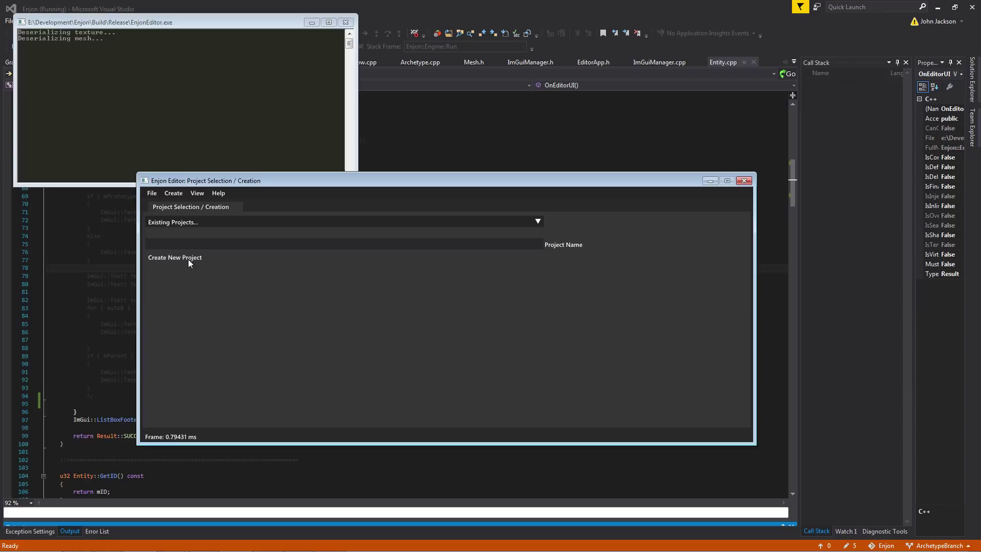
click(181, 223)
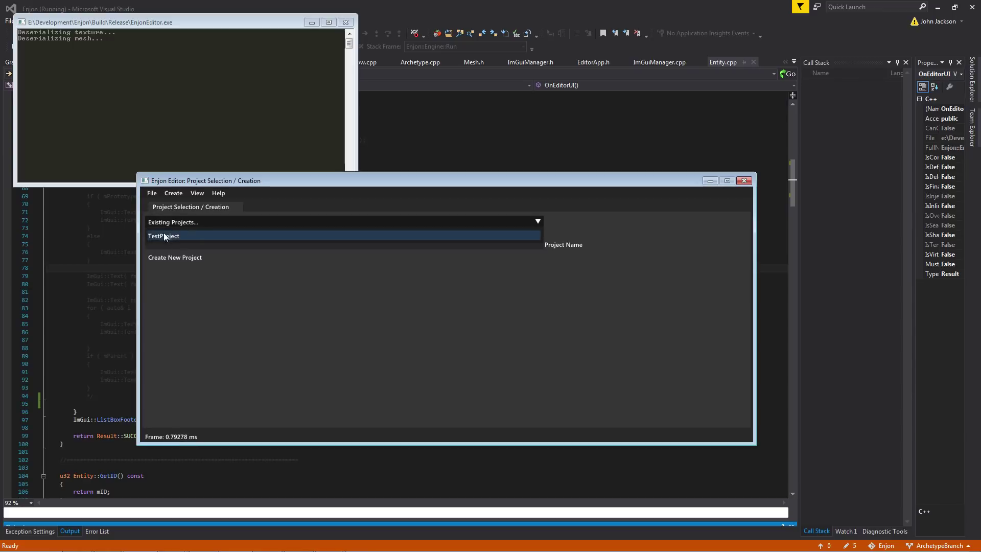
click(245, 347)
click(189, 246)
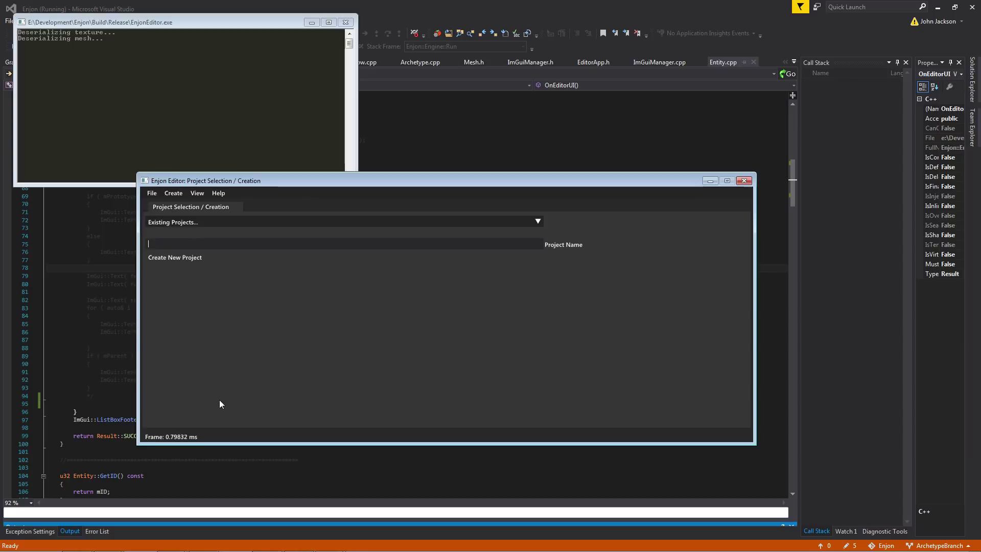
text(NewTestProject)
click(184, 259)
drag(206, 21, 261, 165)
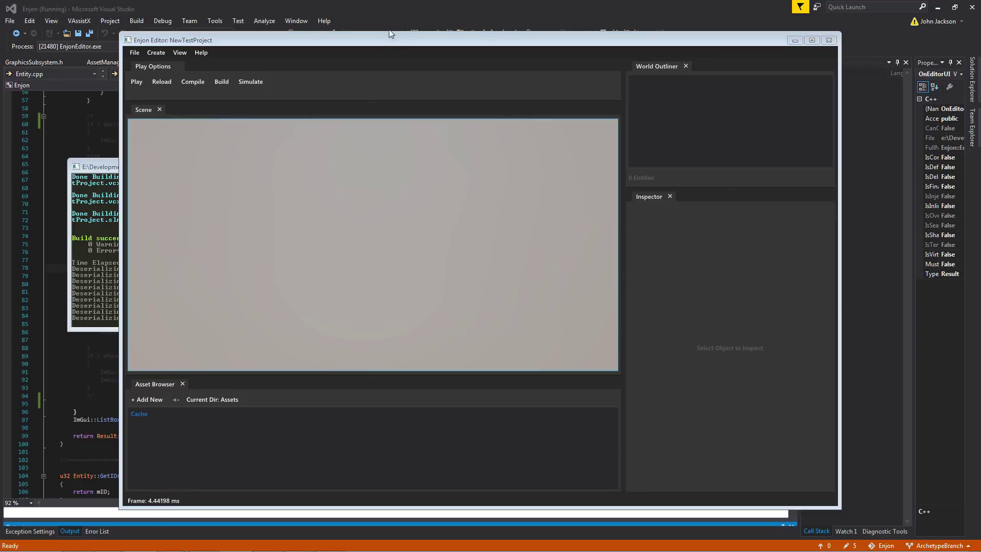
Step: Review the contents of NewTestProject in its generated Visual Studio solution, and minimize that solution window
mouse_move(377, 41)
mouse_down()
mouse_move(464, 47)
mouse_move(376, 46)
mouse_up()
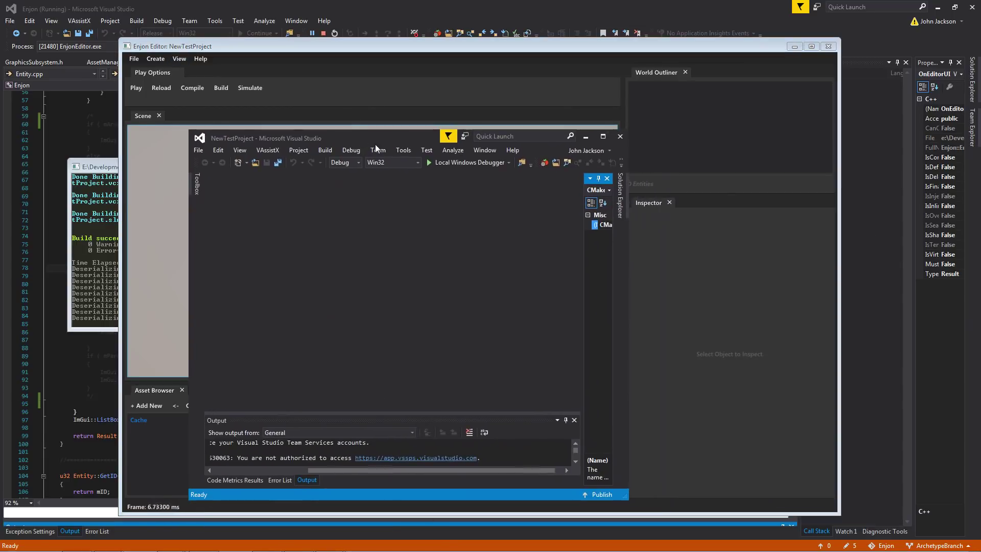
drag(367, 139, 235, 126)
click(489, 190)
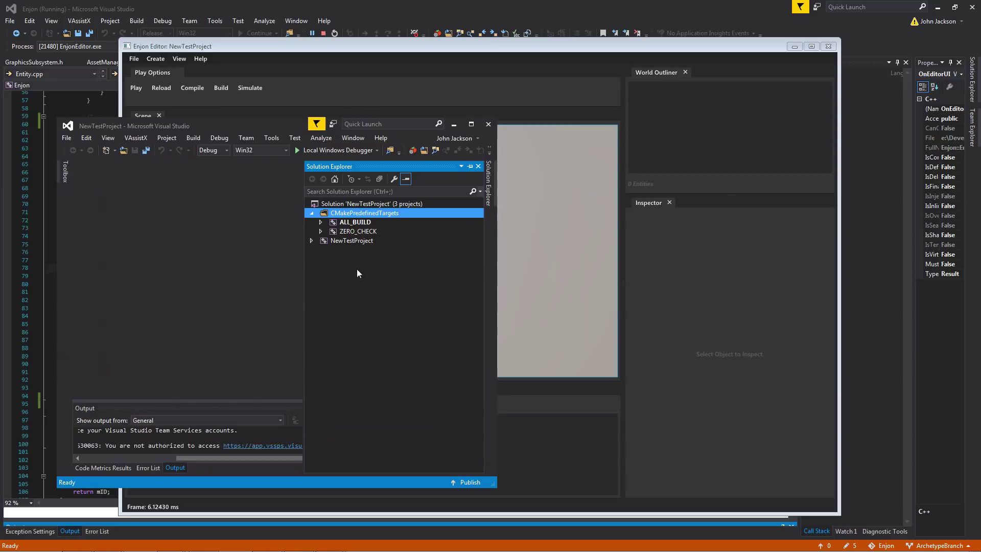
click(312, 241)
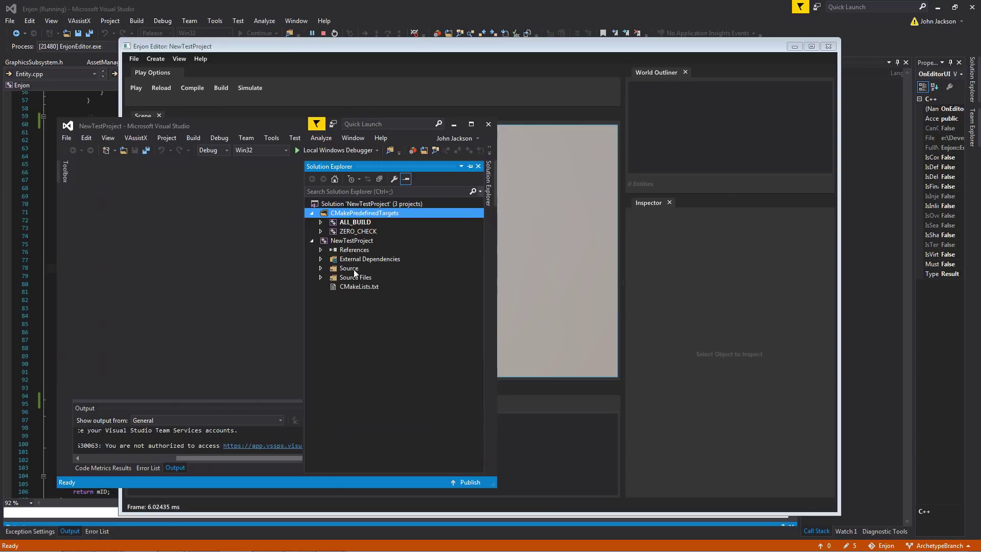
click(320, 259)
click(321, 204)
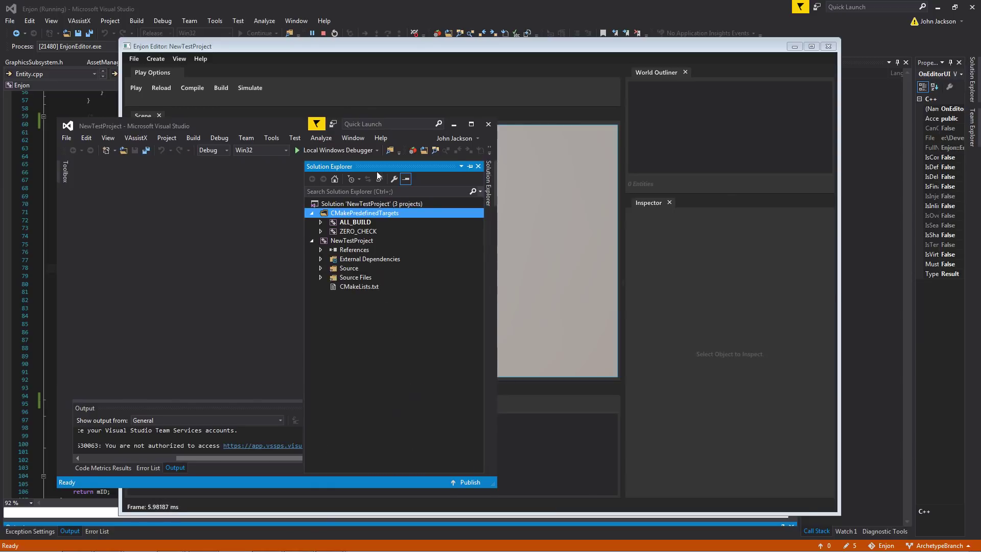
click(454, 124)
Step: Adjust the editor layout: make the World Outliner taller, the scene view slightly wider, Play Options shorter and the Asset Browser taller
drag(455, 51, 458, 47)
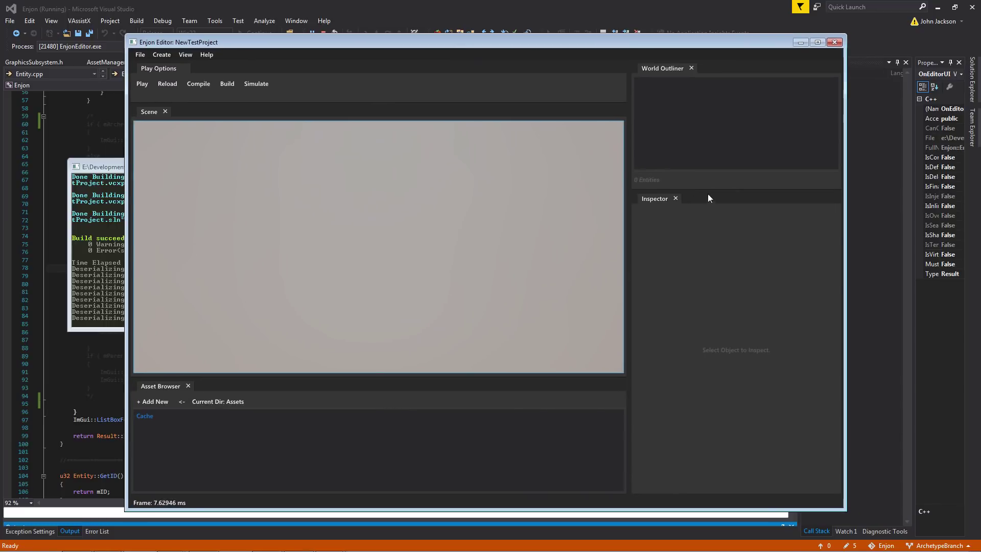
drag(707, 194, 700, 235)
drag(630, 232, 642, 233)
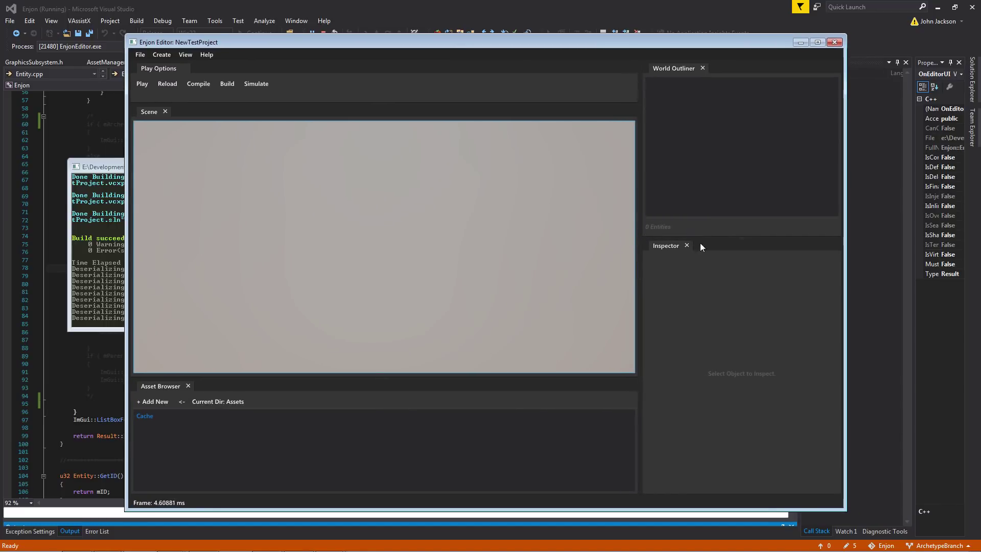
drag(703, 237, 703, 252)
drag(639, 268, 637, 270)
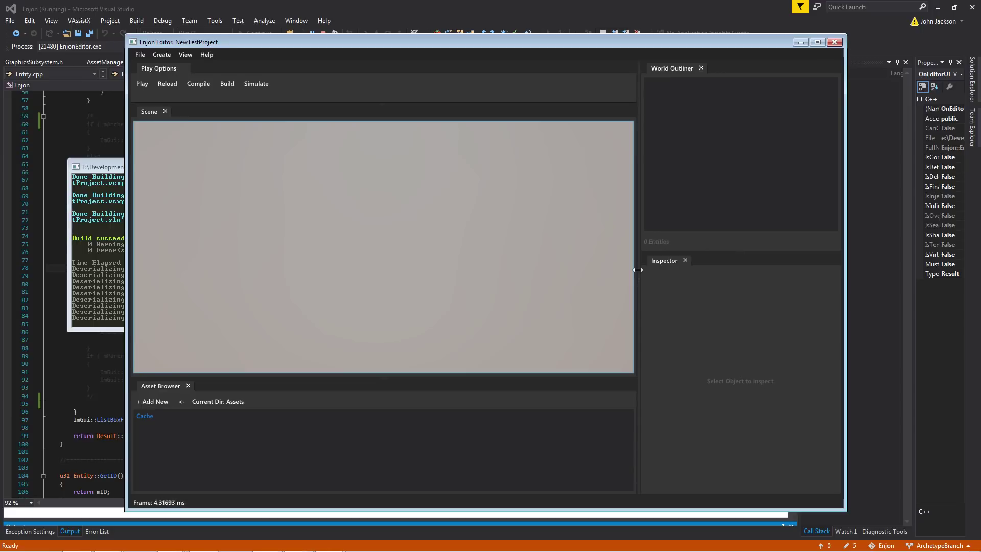
drag(289, 102, 291, 99)
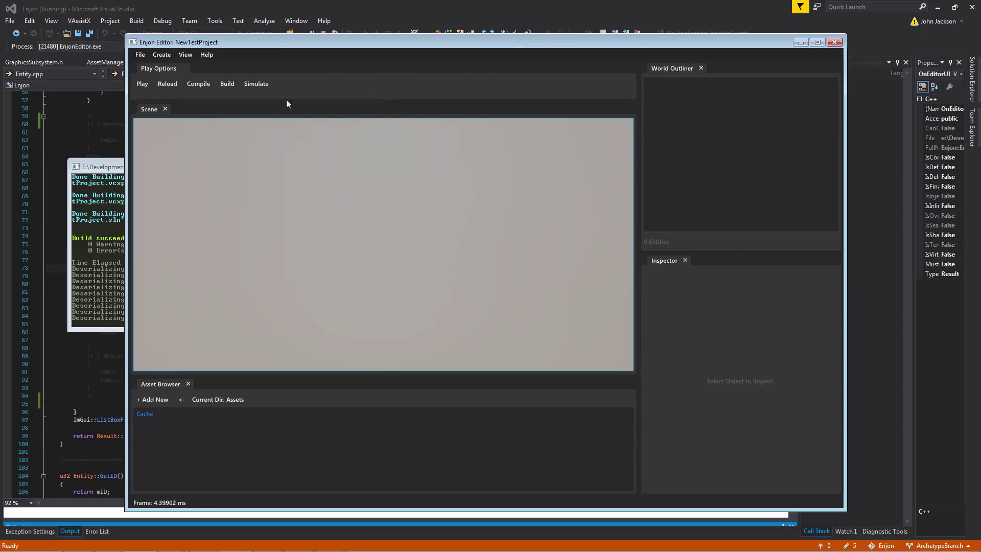
drag(289, 105, 289, 99)
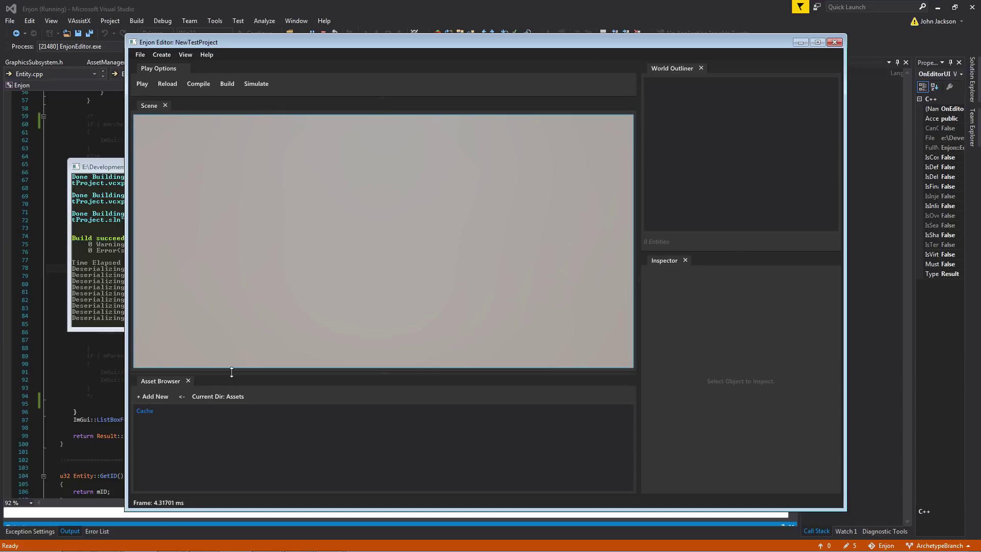
mouse_move(232, 373)
mouse_down()
mouse_move(245, 331)
mouse_move(241, 364)
mouse_up()
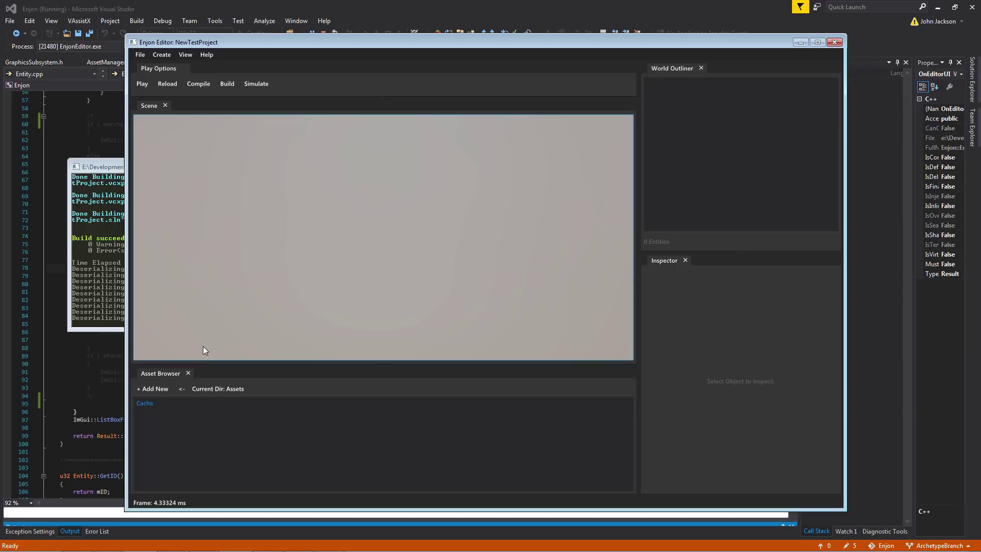
Step: Create a folder named Scene in the project's Assets directory
right_click(190, 426)
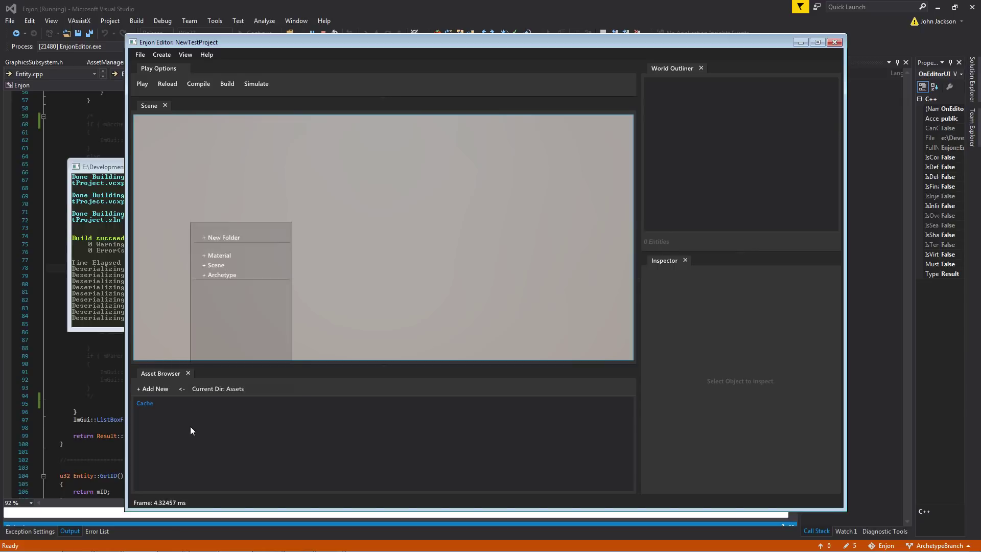
click(234, 239)
text(SCe)
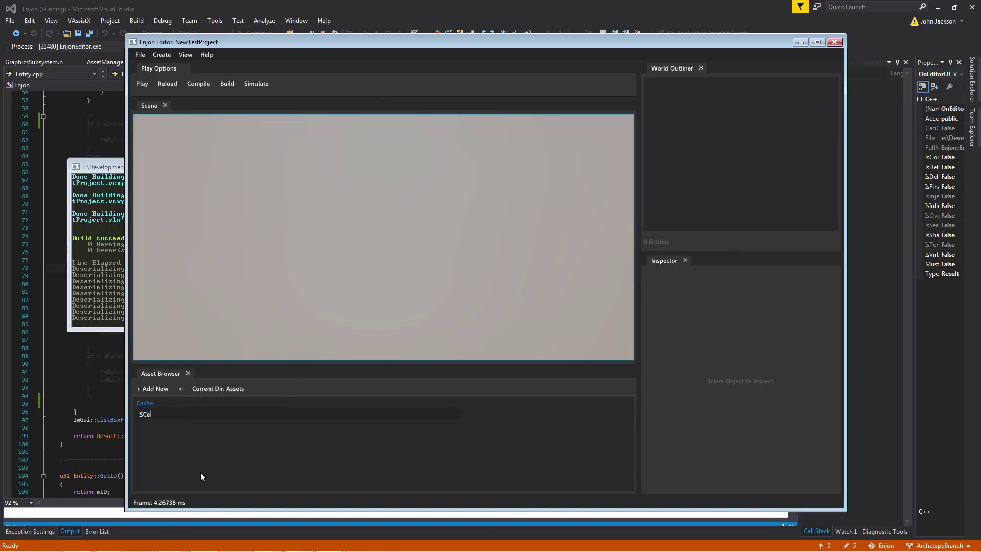
key(BackSpace)
key(BackSpace)
text(cene)
key(Return)
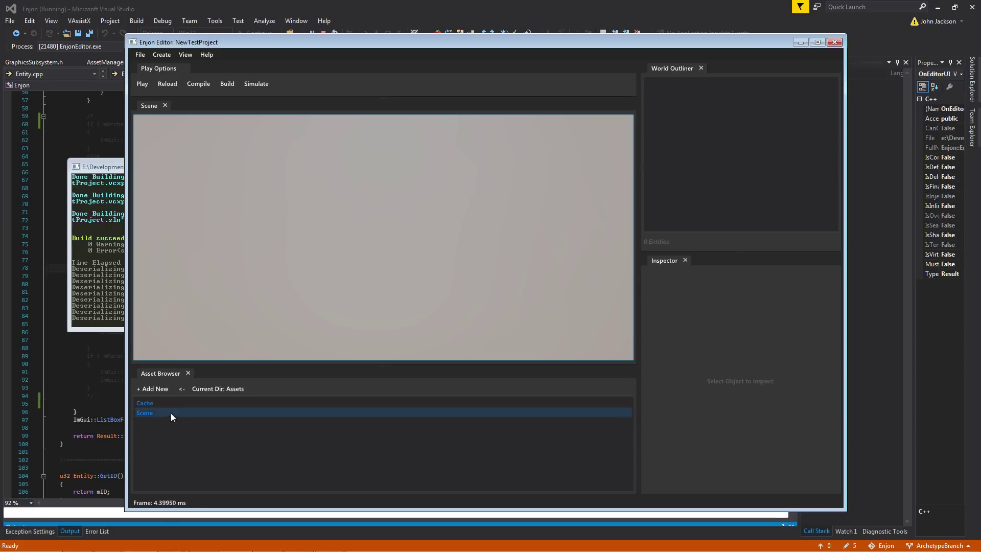
Step: Create a scene asset with the default name inside the Scene folder and open it
right_click(192, 428)
click(226, 267)
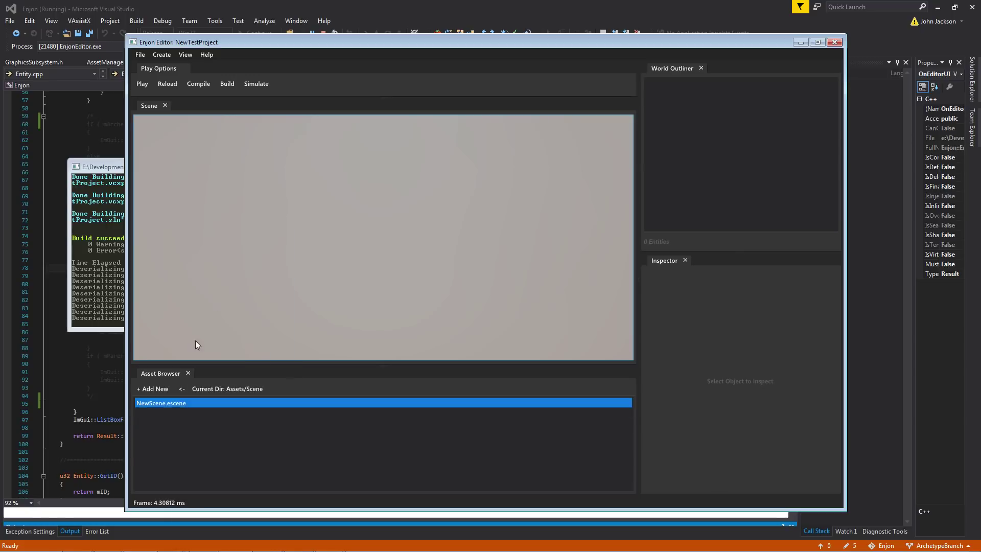
double_click(173, 403)
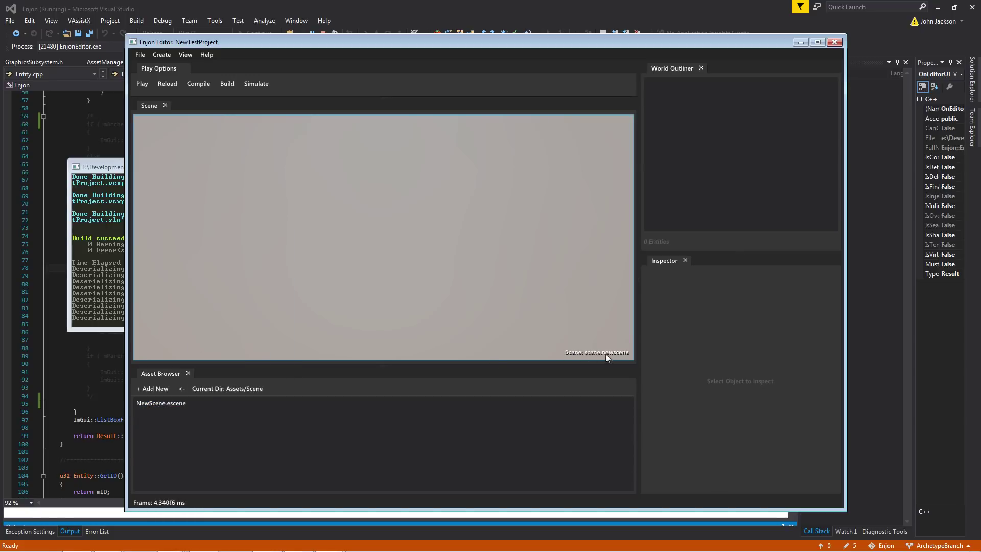
Step: Return to the Assets directory and create a folder named Material
click(182, 389)
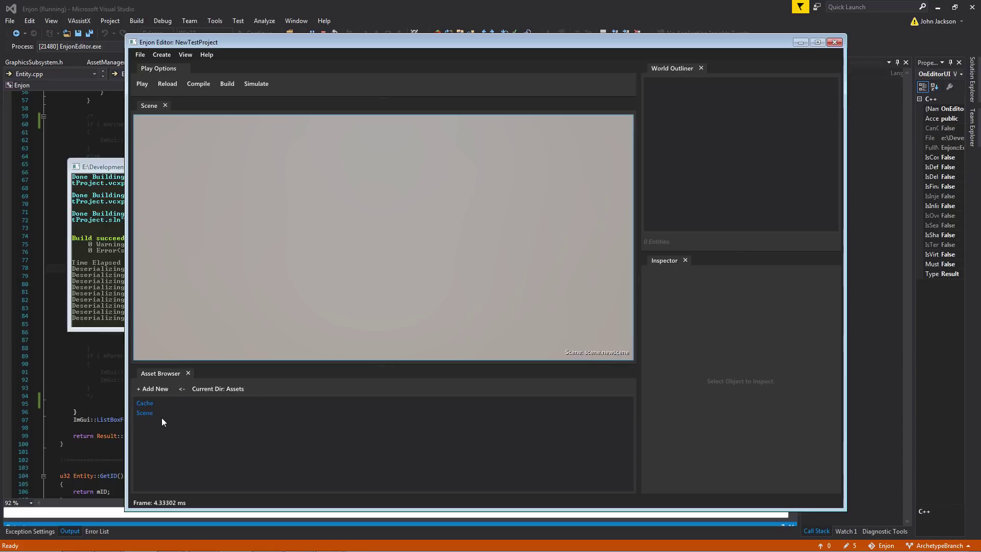
right_click(157, 428)
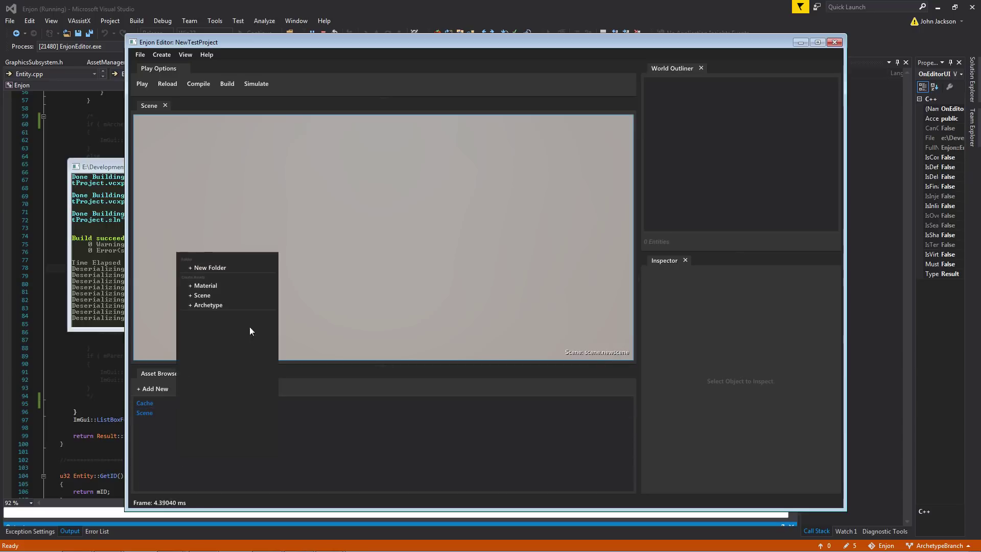
click(227, 268)
text(Material)
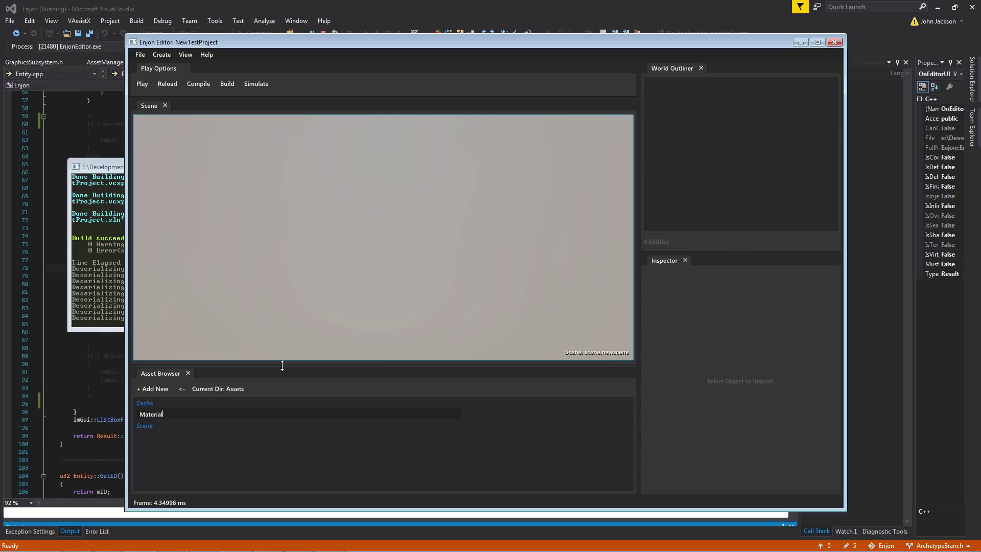
key(Return)
Step: Create a folder named Archetype in the Assets directory
right_click(212, 449)
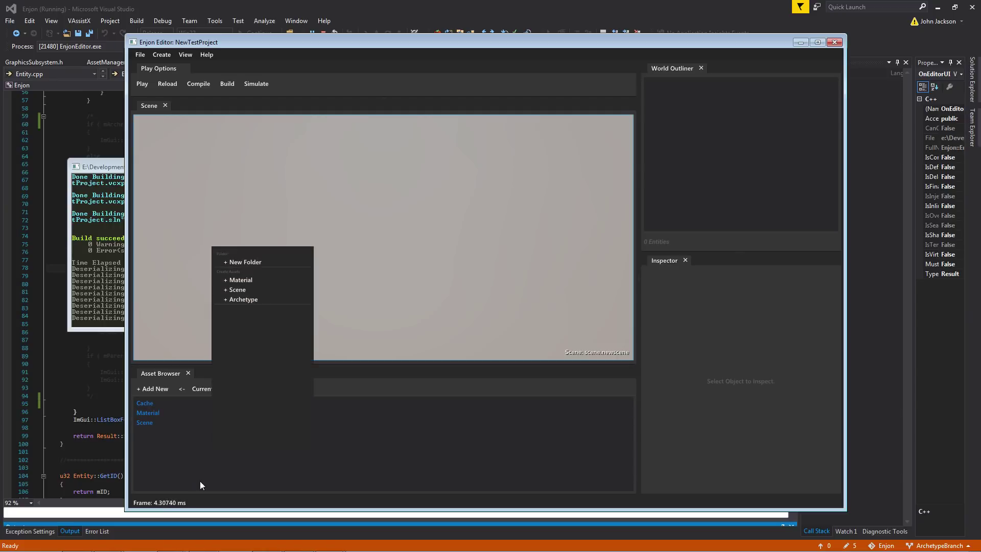
click(243, 262)
text(Archetype)
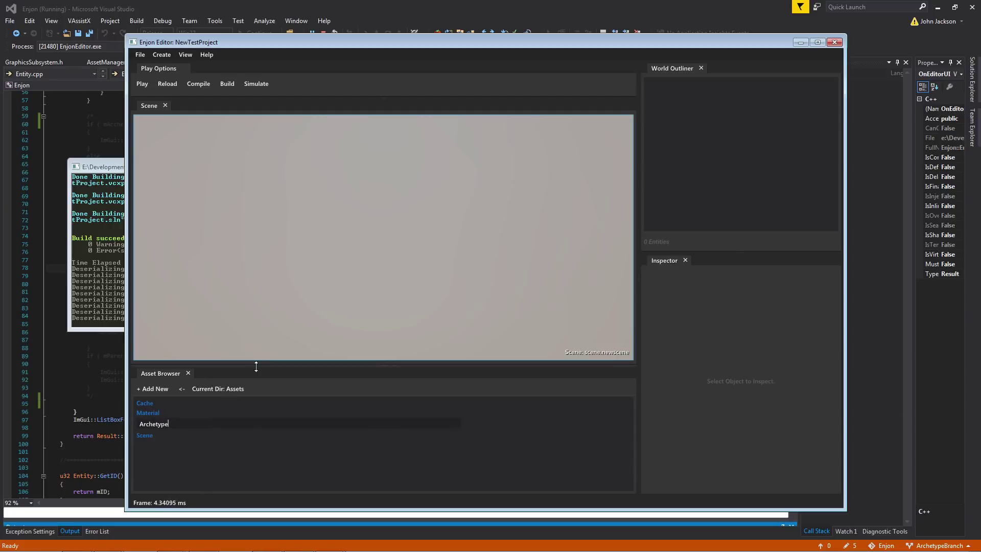
key(Return)
Step: Create an archetype asset inside the Archetype folder, keeping its default name
click(175, 404)
right_click(174, 403)
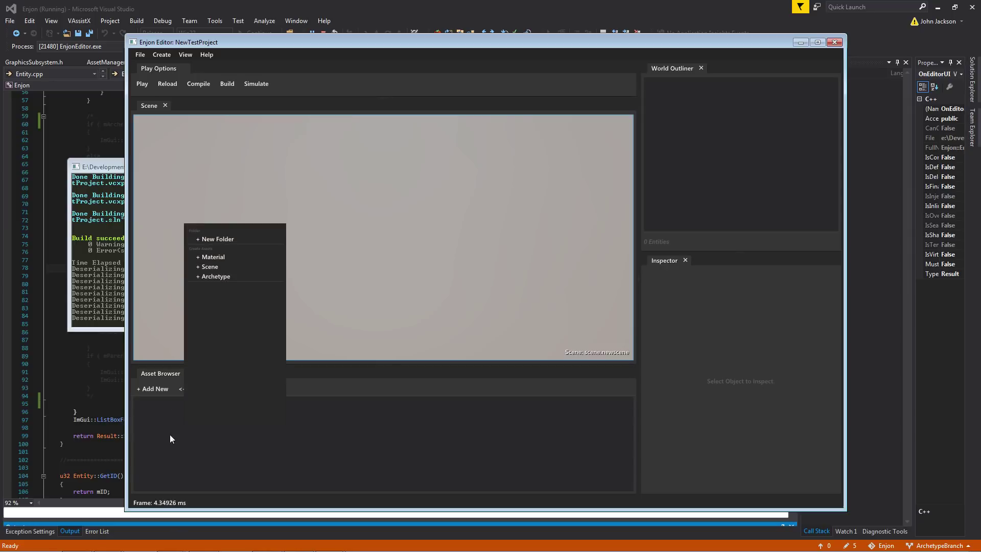
click(213, 277)
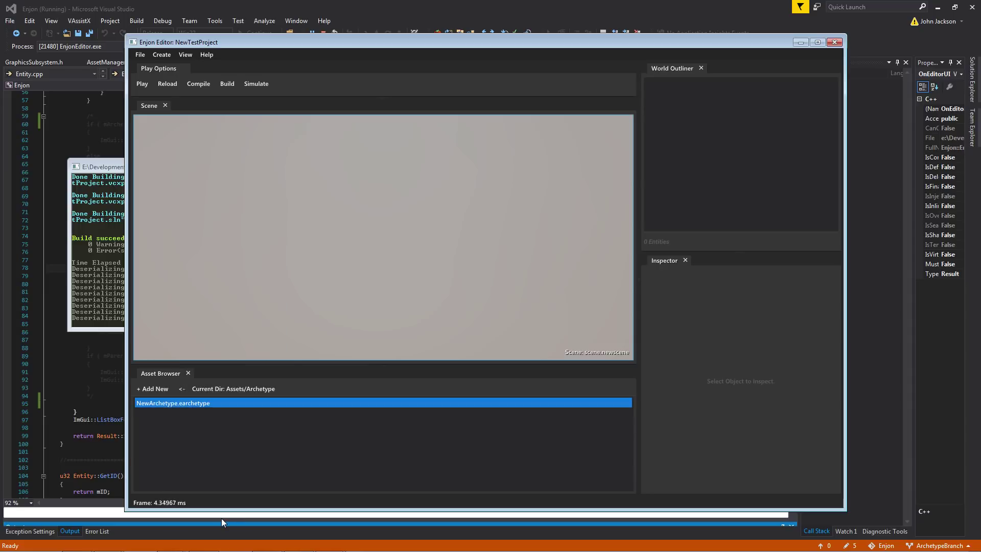
key(Return)
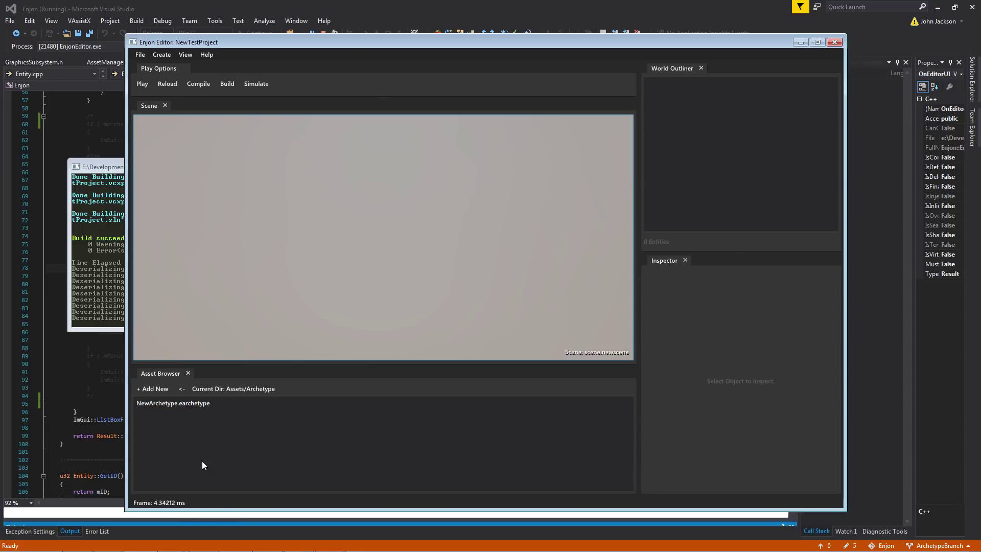
Step: Open the new archetype asset in its own editor window and move the window clear of the scene toolbar
double_click(193, 403)
drag(341, 72, 356, 105)
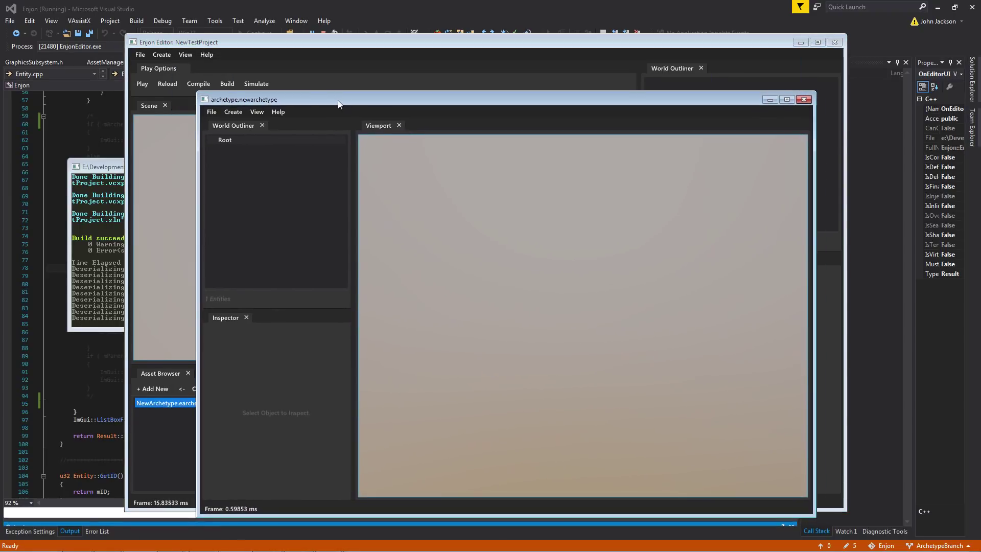
click(355, 280)
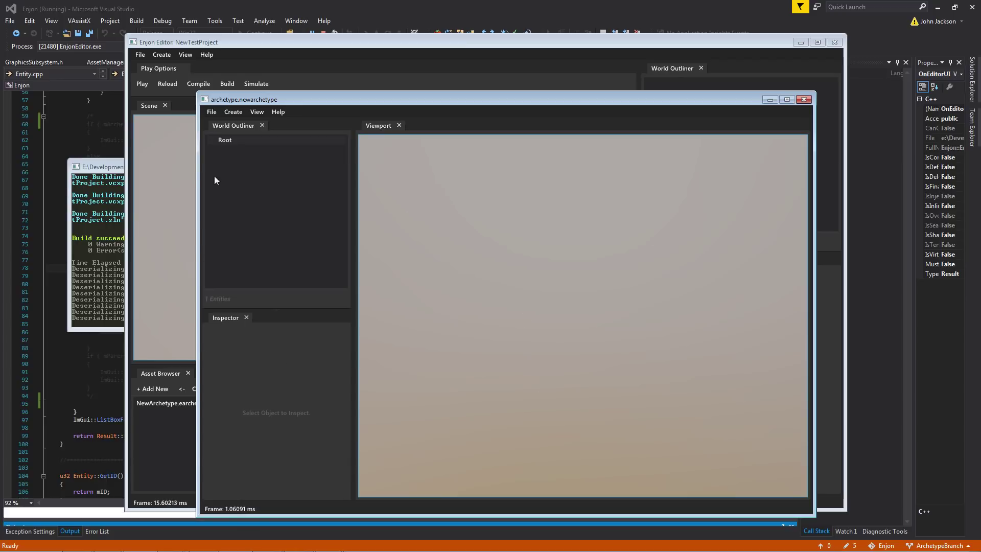
Step: Examine the Transform properties of the archetype's Root entity, collapse them and reposition the archetype window
click(229, 140)
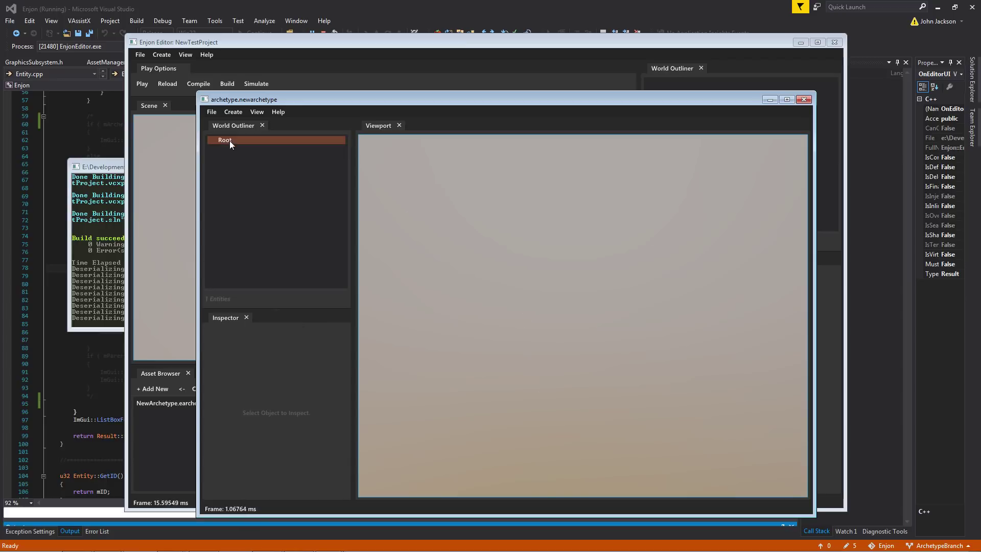
click(260, 205)
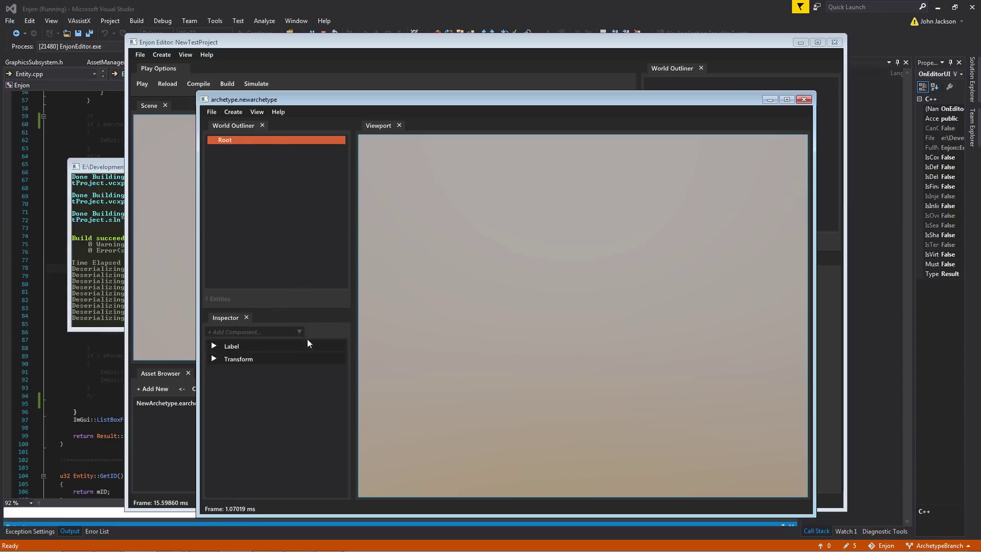
click(260, 360)
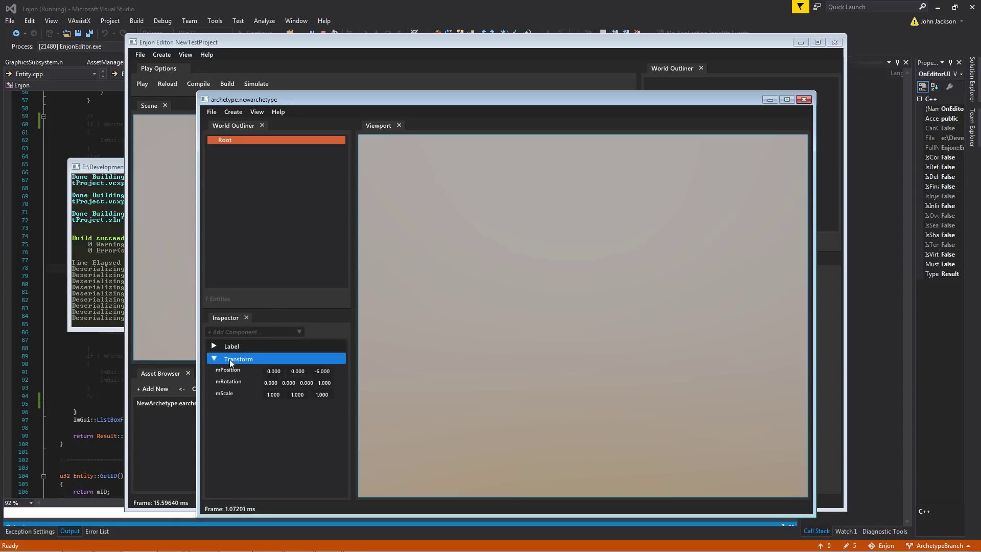
click(260, 360)
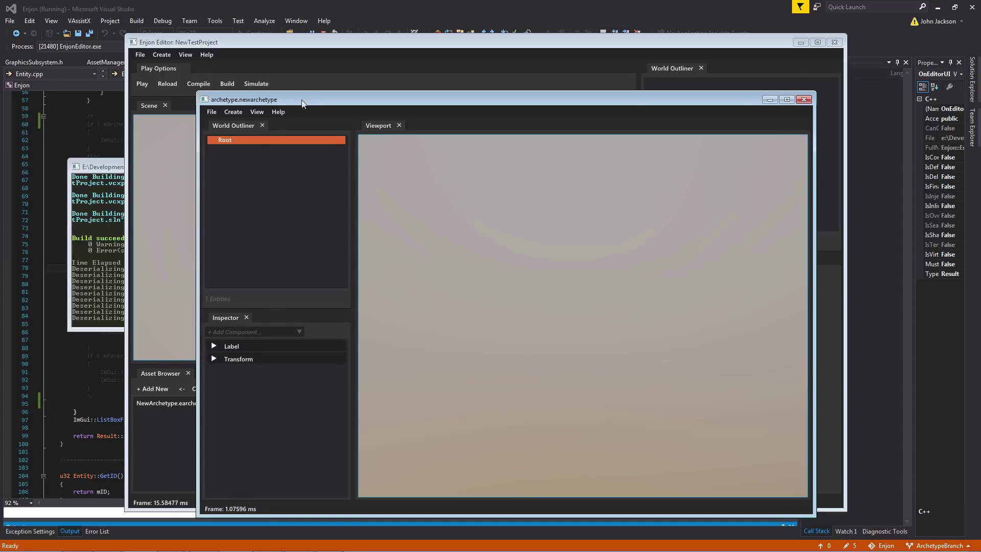
drag(301, 99, 273, 90)
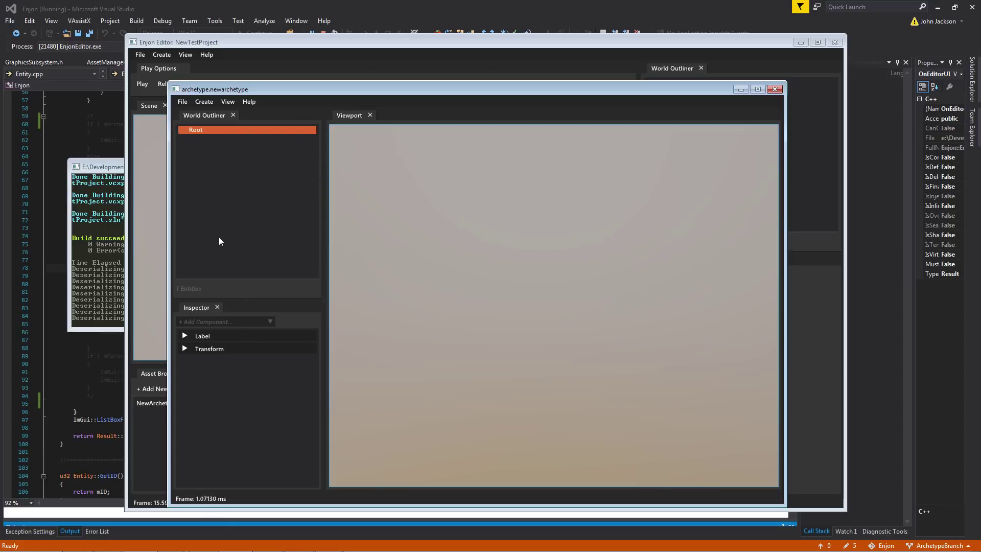
Step: Look through the components that can be added to the Root entity without adding any
click(197, 128)
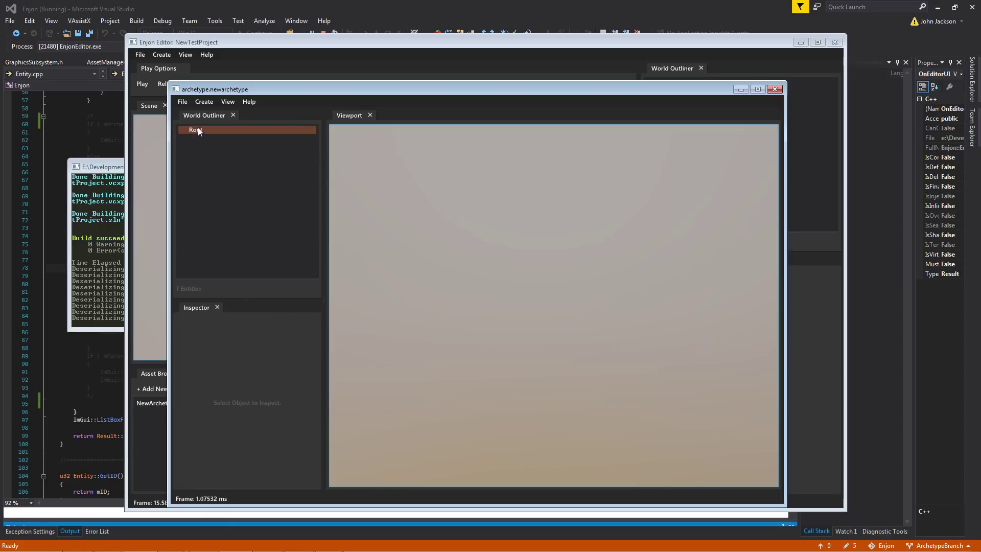
click(198, 129)
click(260, 322)
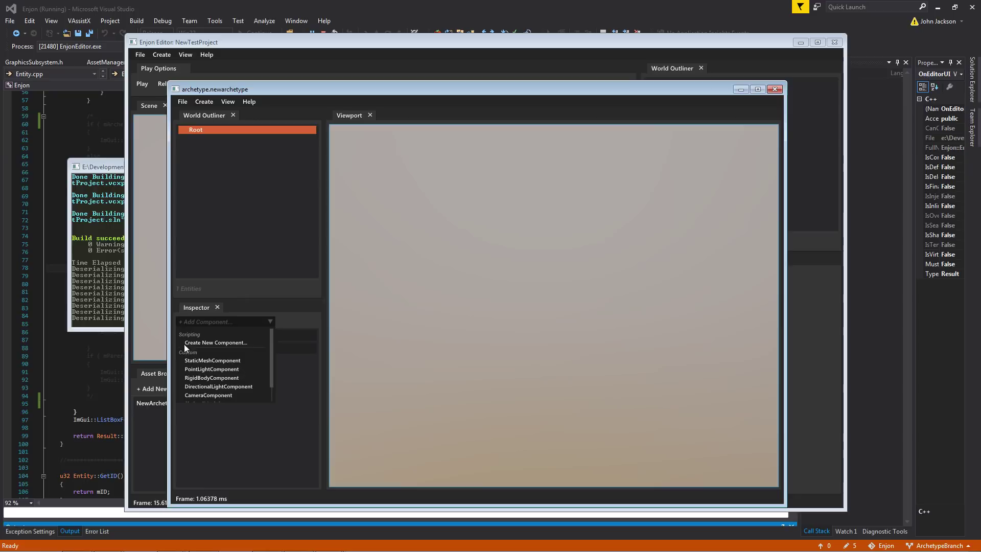
scroll(220, 378, down, 3)
scroll(220, 379, up, 3)
click(262, 268)
click(262, 269)
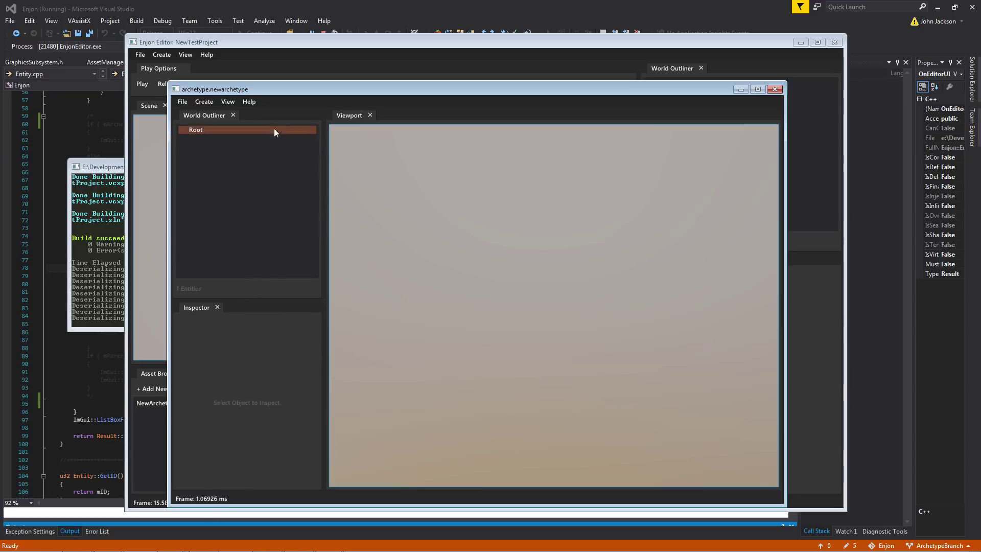
Step: Rearrange the main editor window and the archetype window so the archetype's entity list and properties are accessible
drag(297, 89, 426, 102)
drag(479, 45, 428, 47)
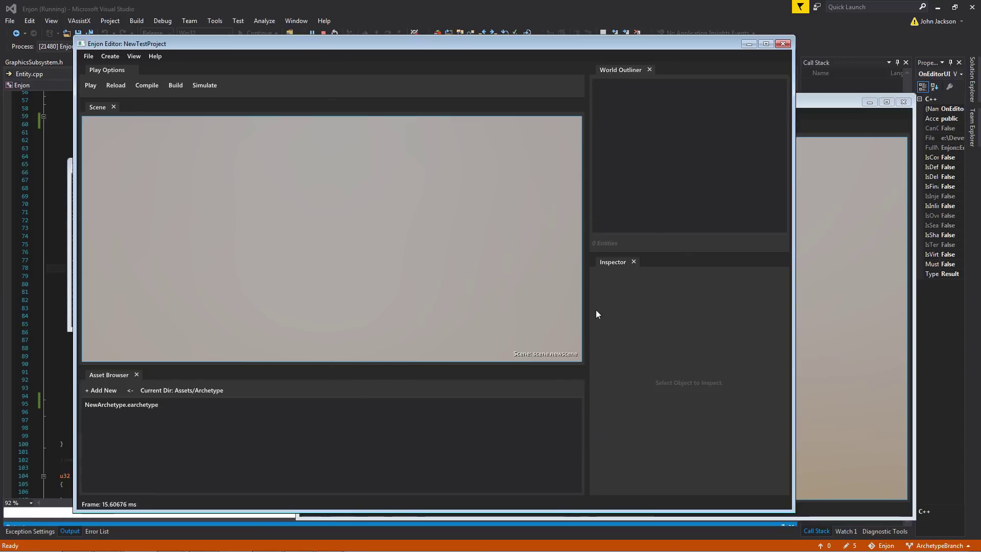
click(819, 287)
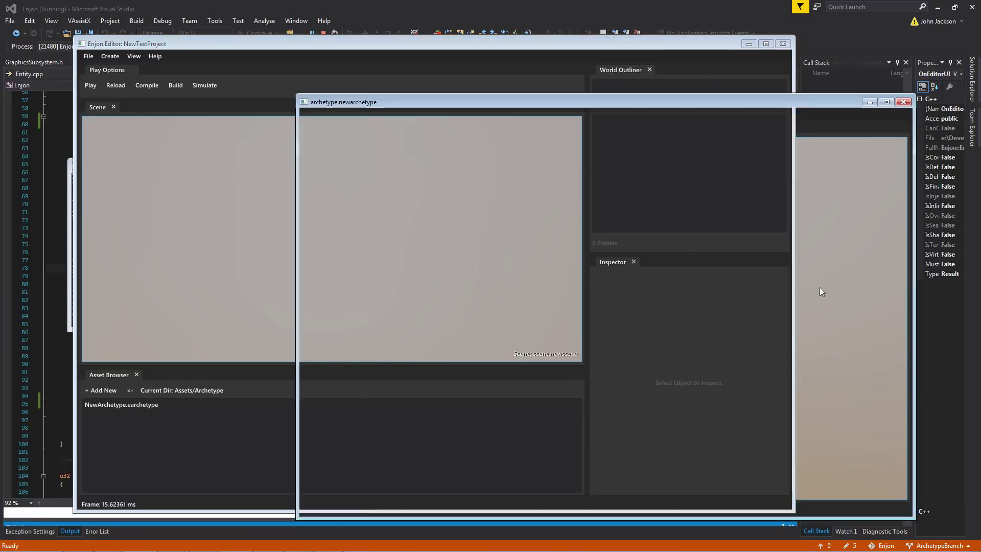
drag(651, 103, 581, 100)
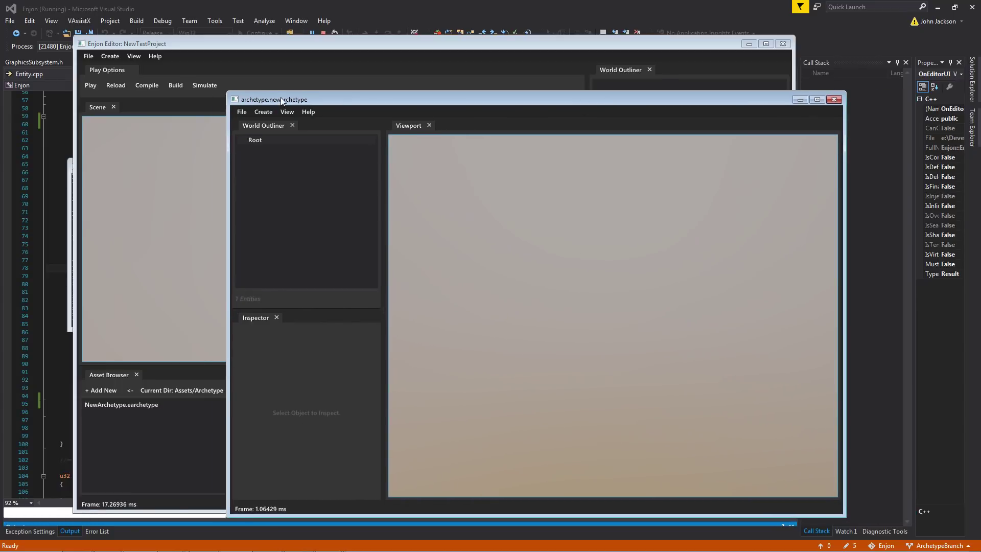
drag(280, 97, 222, 93)
Step: Add a StaticMeshComponent to the archetype's Root entity and set its mesh to models.unit_cube
click(198, 136)
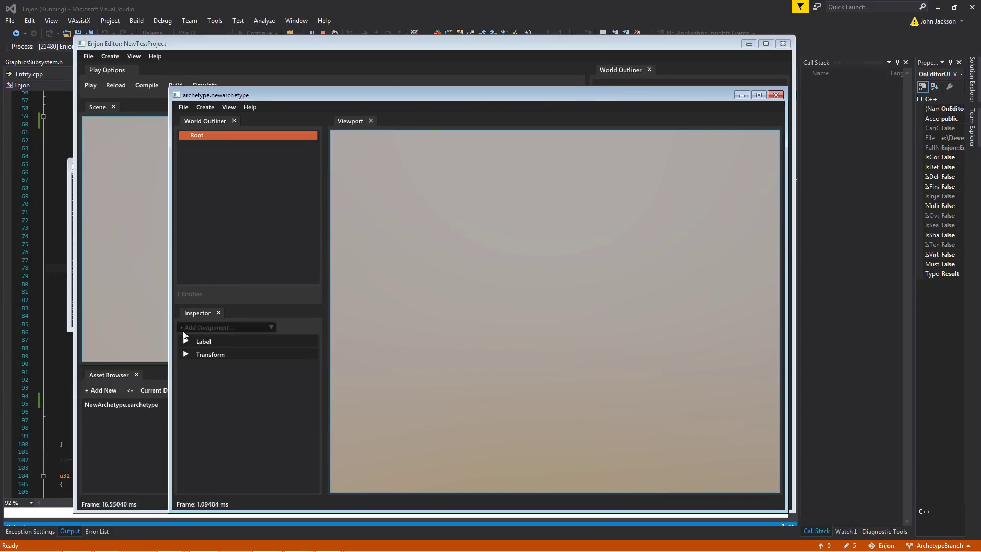
click(237, 322)
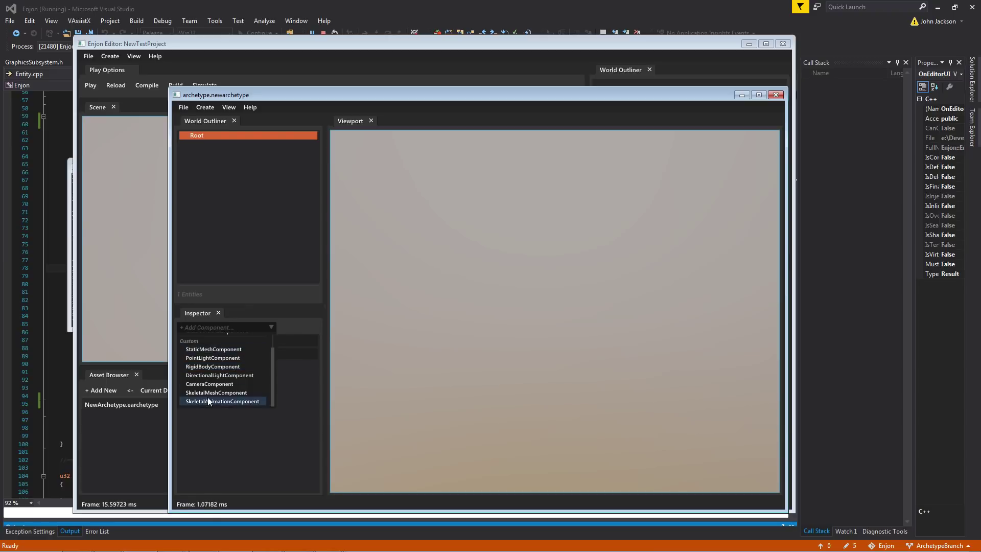
scroll(204, 389, up, 1)
click(212, 364)
click(244, 367)
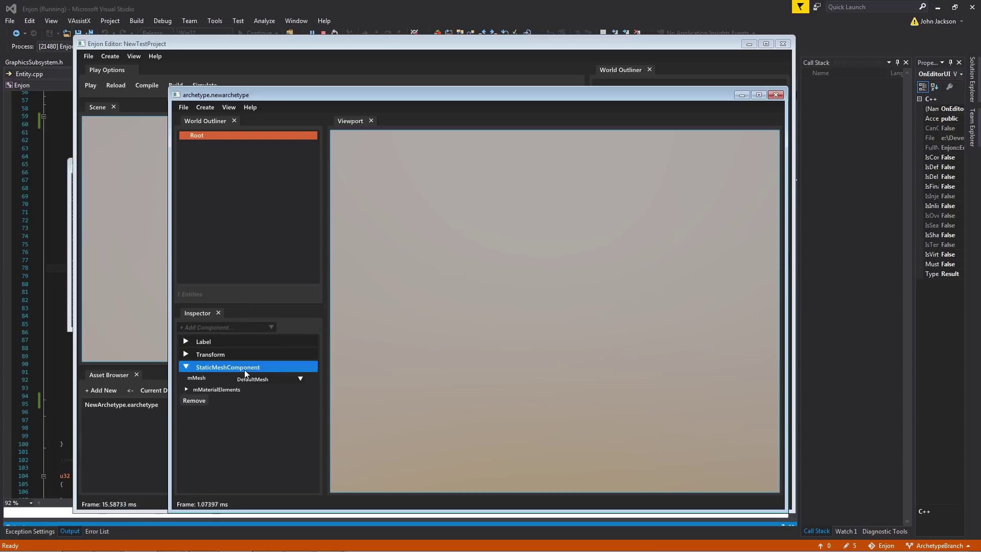
click(268, 380)
click(278, 409)
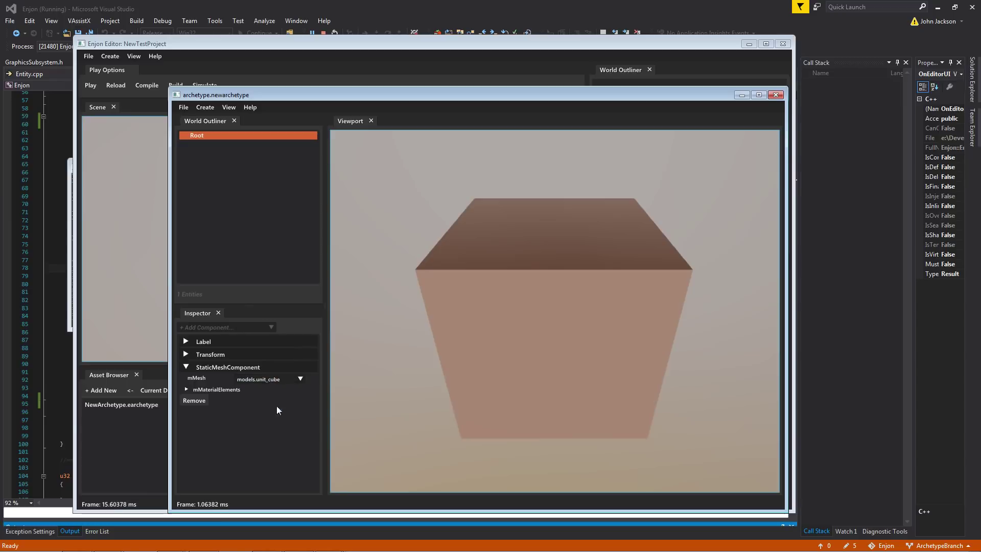
Step: Rename the archetype's Root entity as CubeArchetype
click(209, 341)
key(BackSpace)
key(BackSpace)
key(BackSpace)
key(BackSpace)
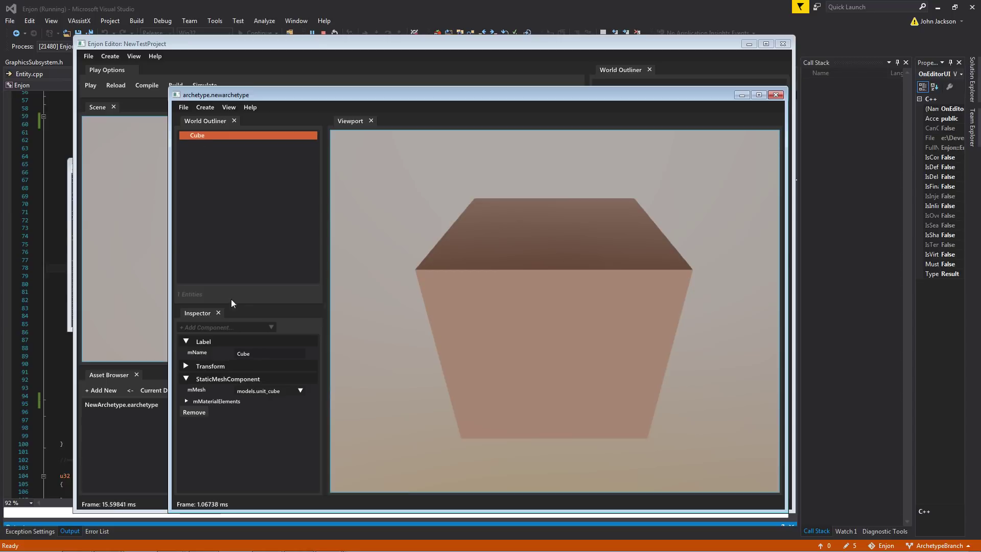
click(254, 353)
text(Archetype)
Step: Set the archetype window aside and place an instance of NewArchetype.earchetype in the main editor's scene
drag(291, 97, 449, 61)
drag(539, 66, 567, 67)
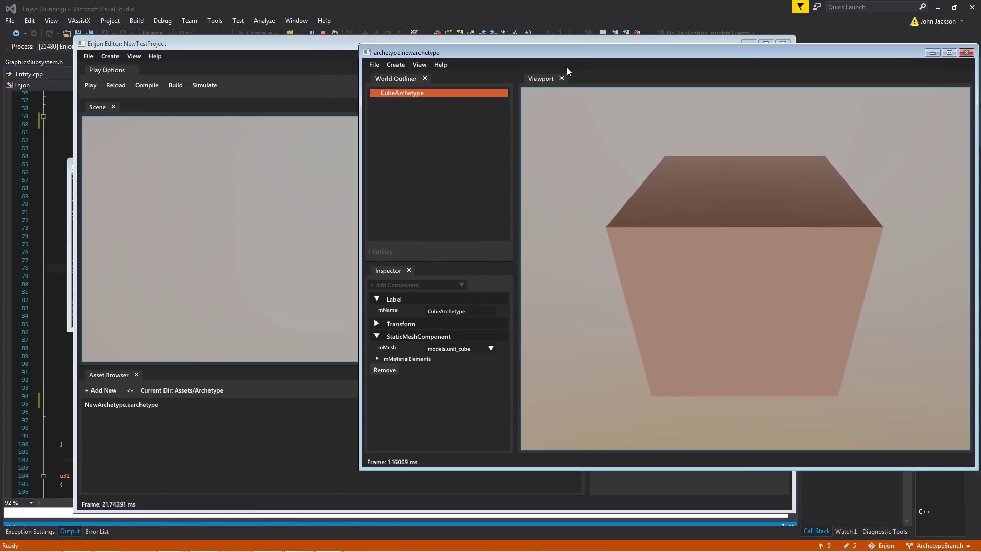
drag(332, 44, 319, 43)
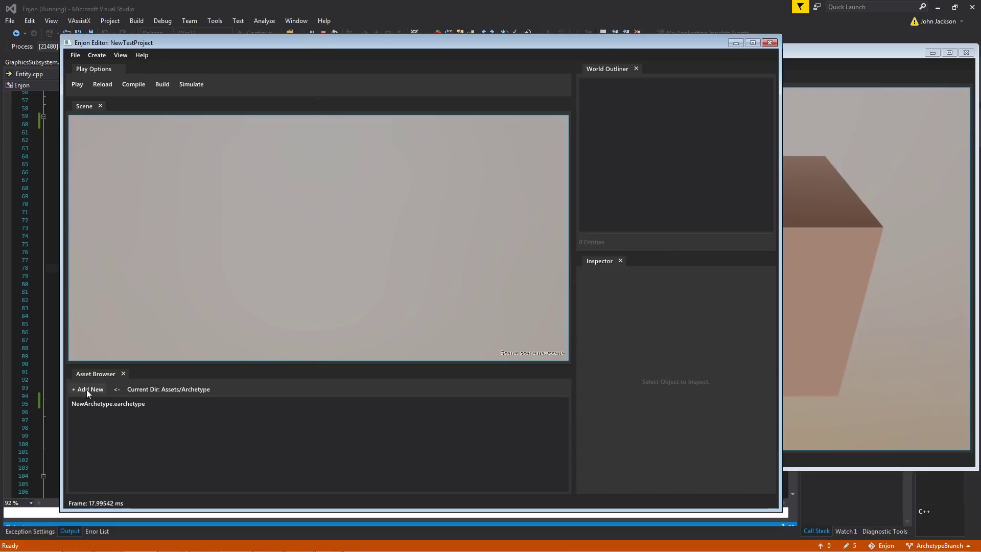
click(135, 403)
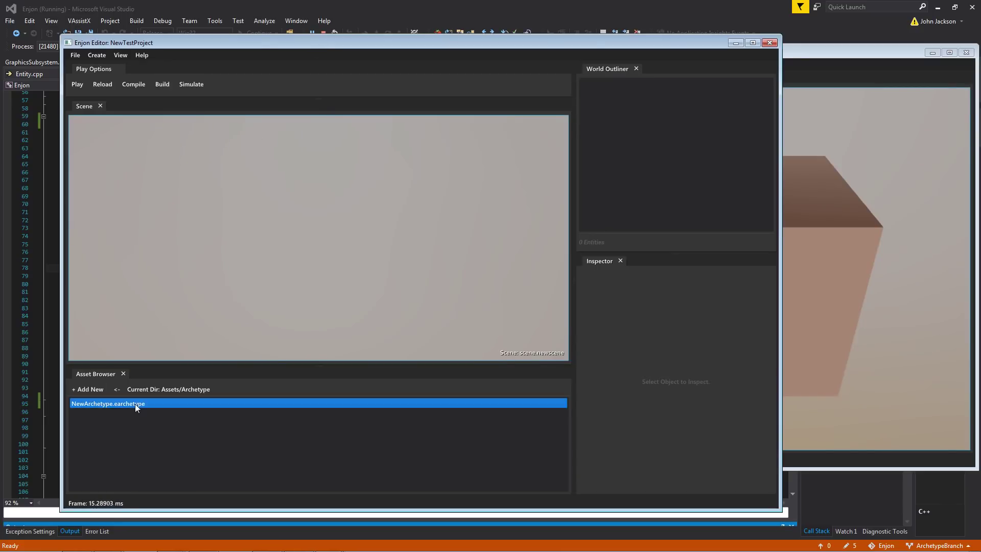
drag(109, 410, 261, 282)
mouse_move(477, 223)
right_down()
mouse_move(449, 204)
mouse_move(475, 235)
mouse_move(481, 210)
mouse_move(477, 225)
right_up()
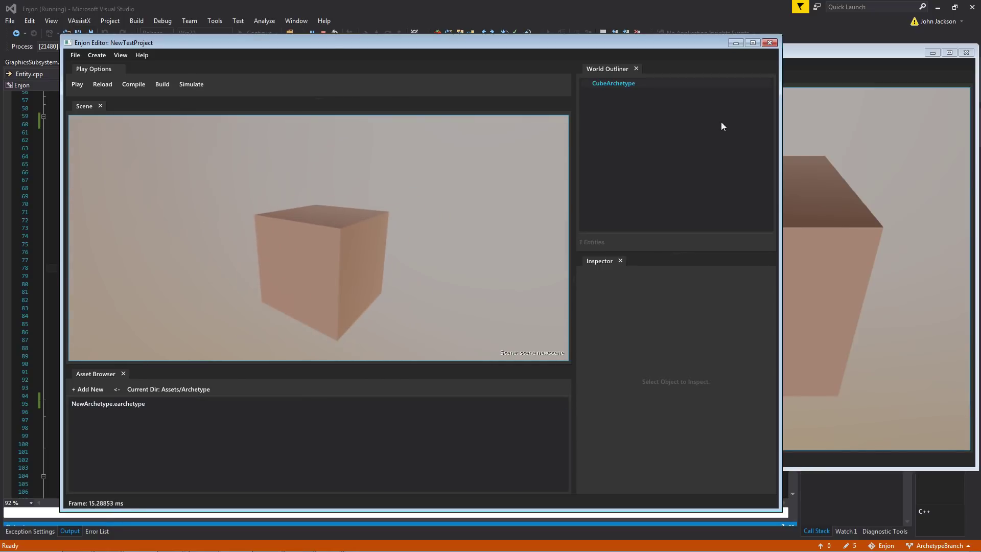
Step: Examine the placed CubeArchetype instance and its components in the scene, then bring the archetype window forward for comparison
click(613, 84)
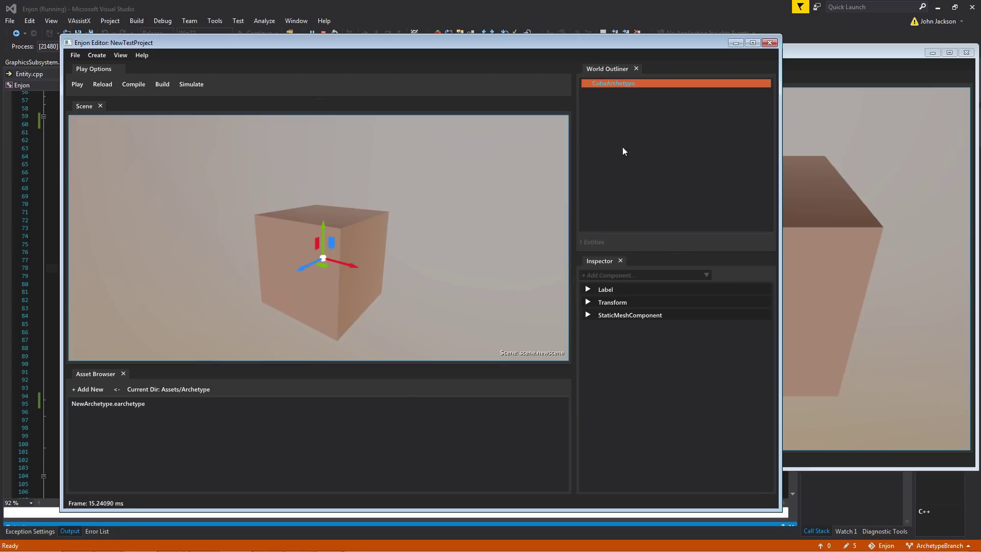
click(612, 100)
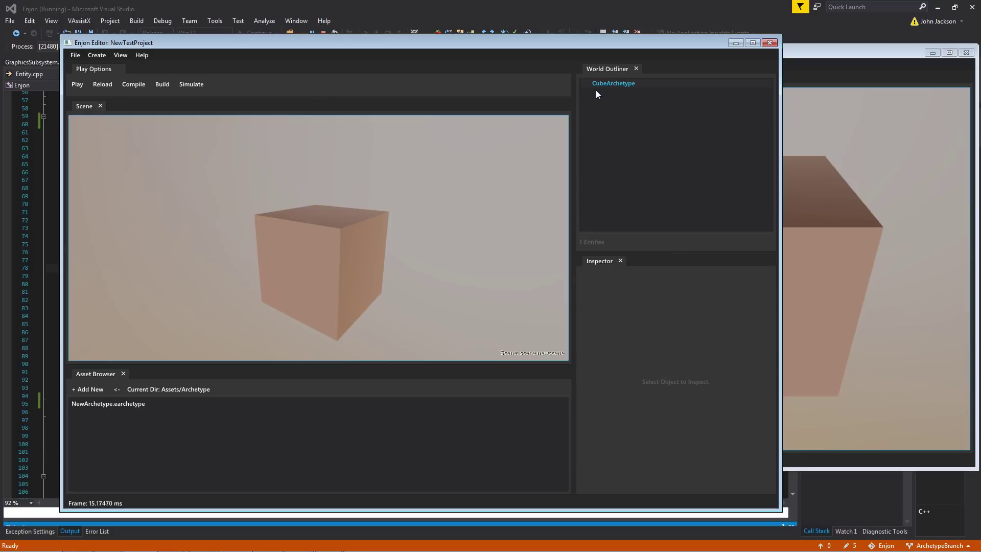
right_drag(467, 217, 464, 219)
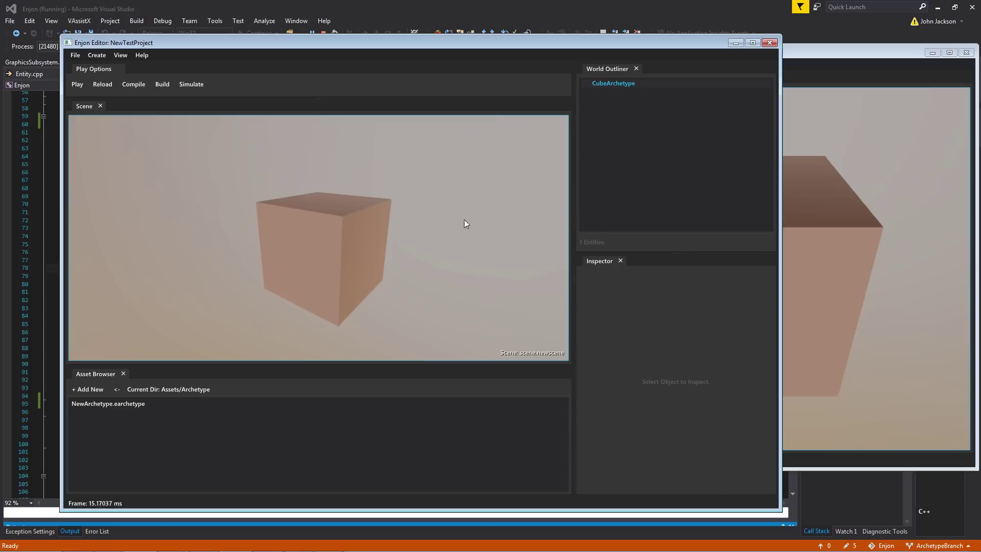
key(s)
right_drag(404, 244, 396, 246)
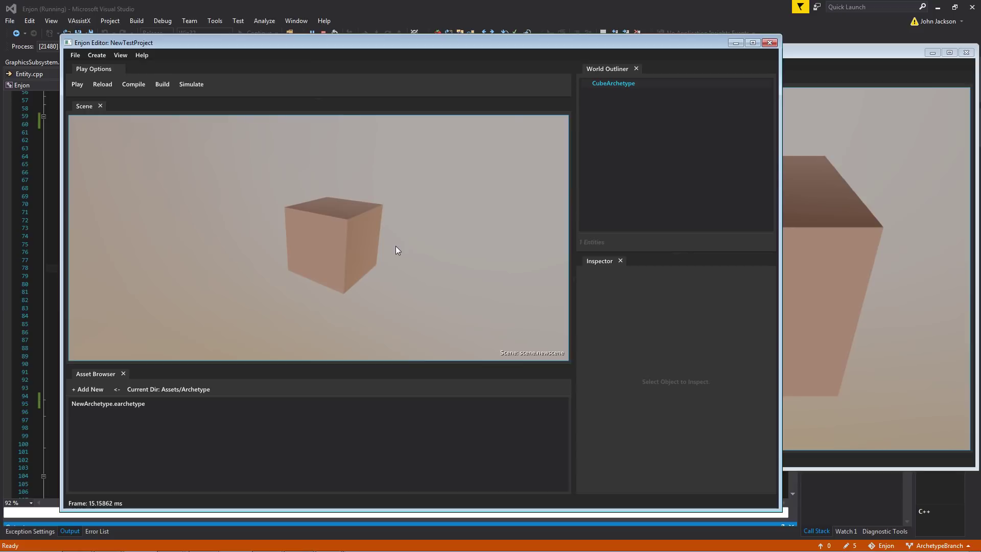
click(848, 332)
drag(586, 54, 578, 45)
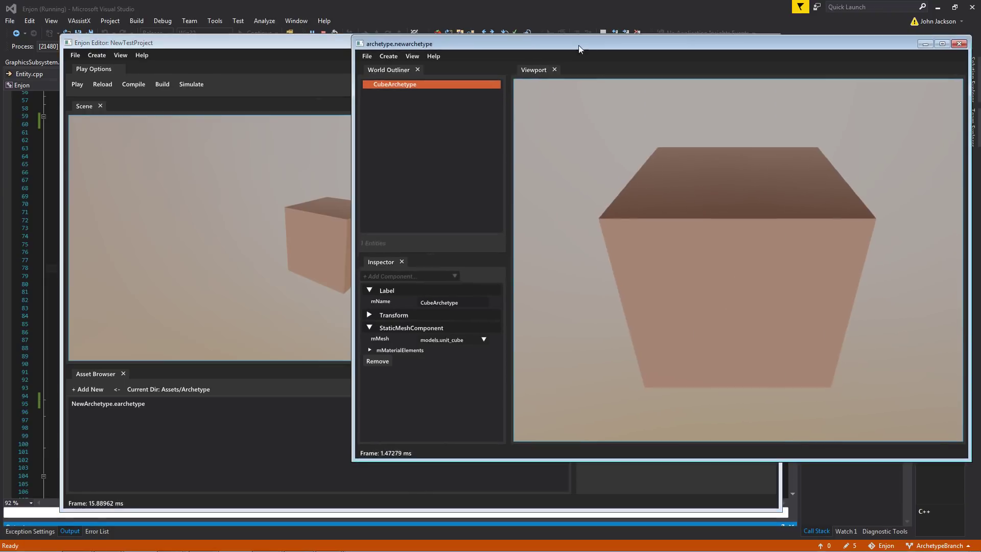
Step: Duplicate the CubeArchetype instance in the scene and move the duplicate away from the original
click(278, 281)
click(325, 271)
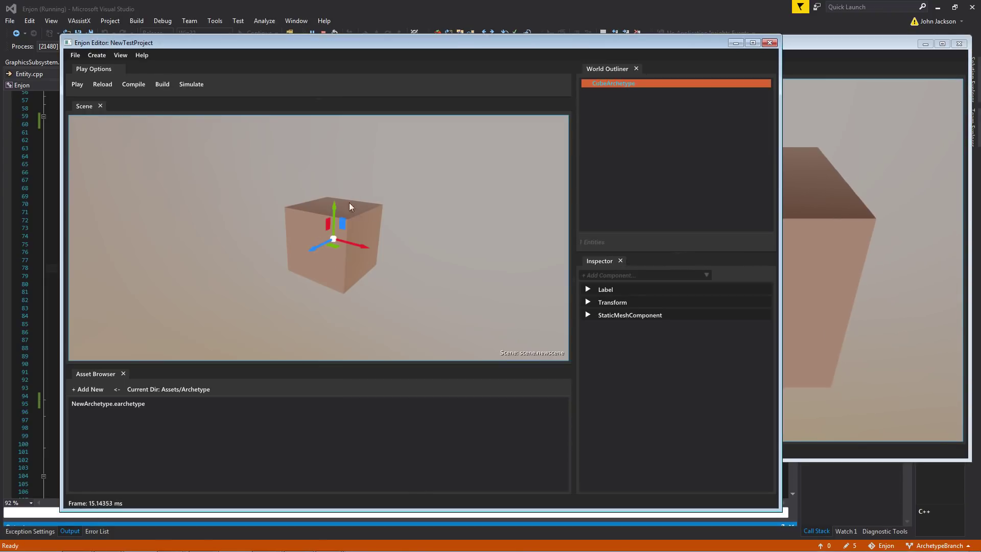
key(s)
right_drag(349, 203, 325, 221)
key(ctrl+d)
click(308, 228)
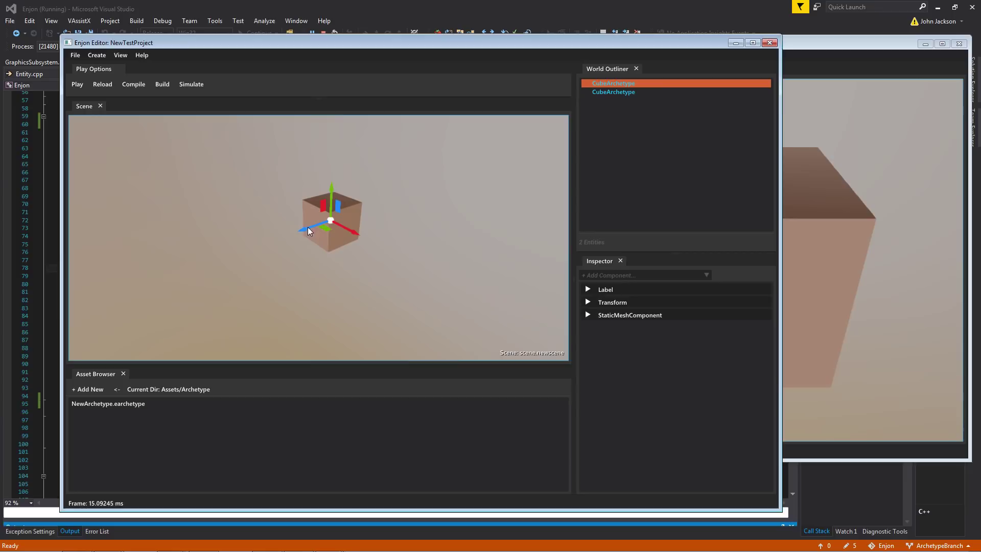
drag(328, 229, 406, 264)
Step: Duplicate the cube instance four more times, spreading the copies across the scene
click(334, 232)
key(ctrl+d)
key(ctrl+d)
key(ctrl+d)
key(ctrl+d)
key(s)
right_drag(407, 264, 271, 324)
click(271, 323)
Step: Move the two cube instances on the near side of the group farther outward
click(233, 248)
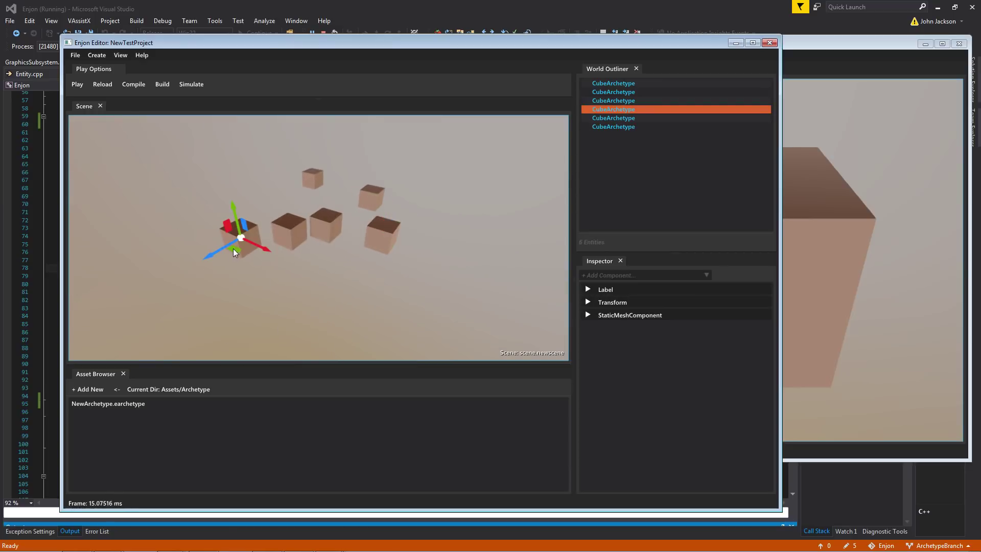
drag(233, 249, 201, 245)
click(280, 245)
click(284, 243)
drag(285, 247, 253, 211)
Step: Reposition the middle and nearest remaining cube instances to even out the spacing, and check the arrangement with nothing selected
click(329, 244)
click(326, 240)
click(323, 291)
click(390, 237)
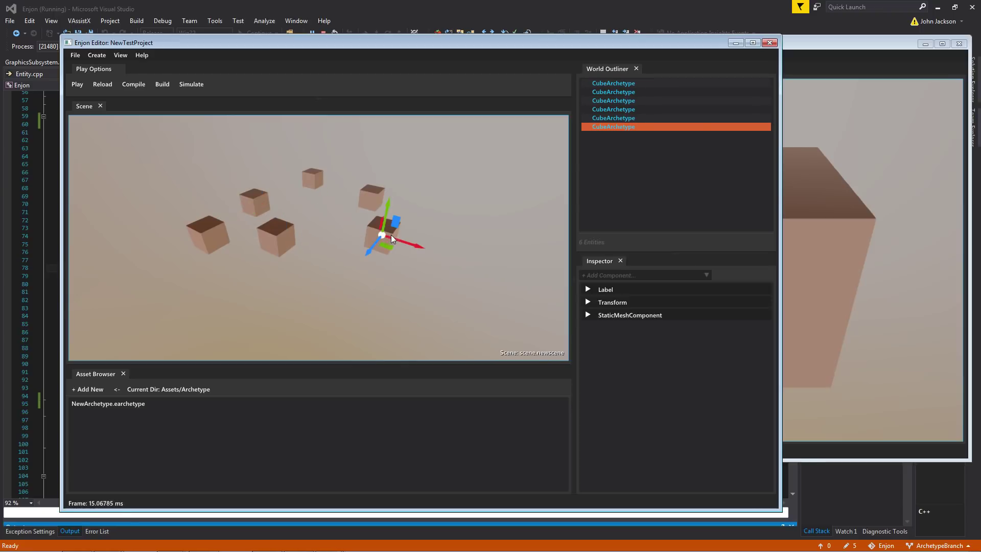
drag(389, 248, 400, 260)
click(357, 306)
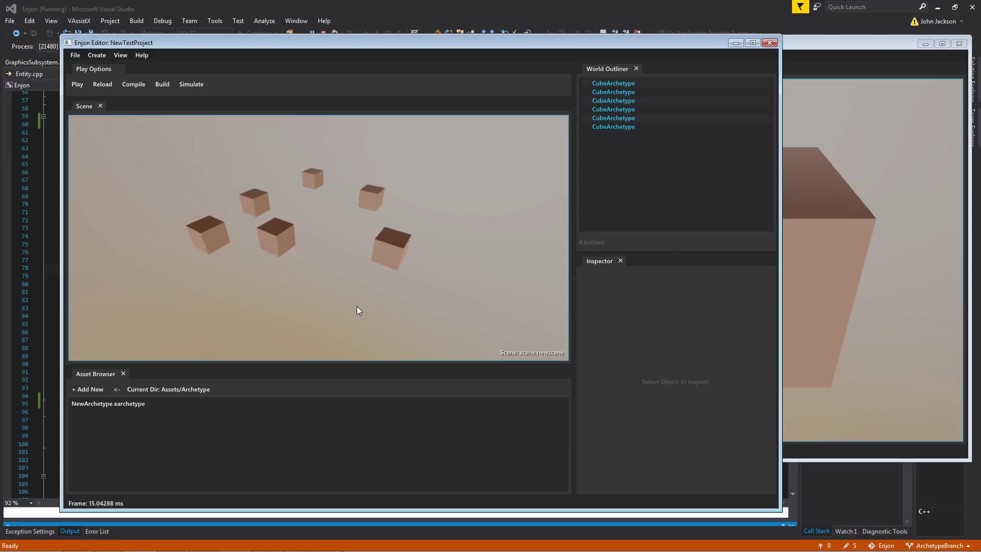
key(w)
right_drag(368, 290, 232, 172)
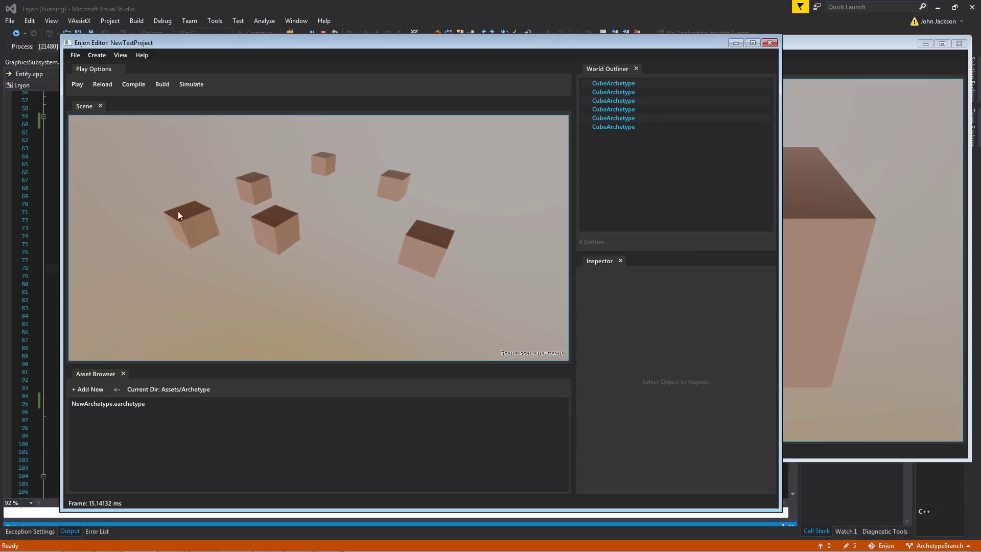
click(277, 224)
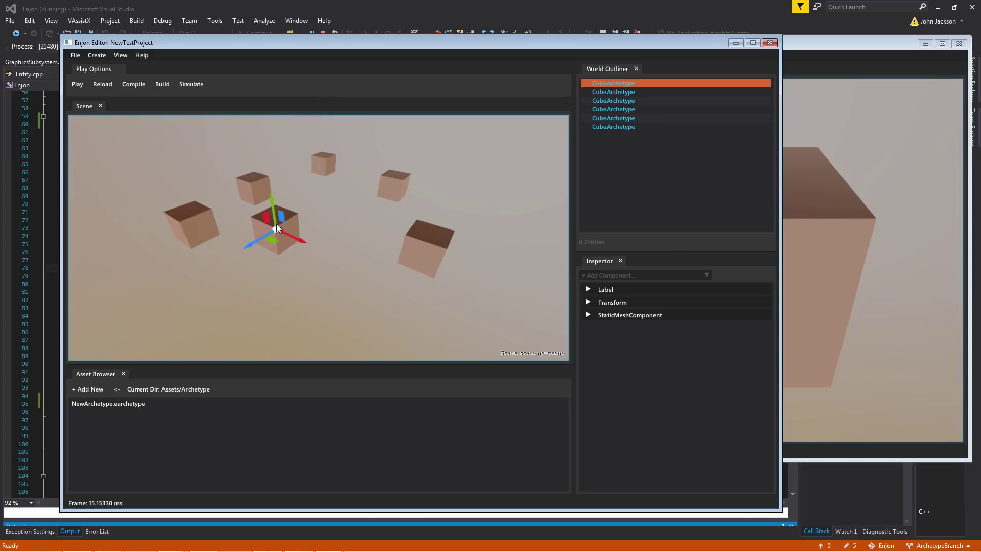
click(287, 268)
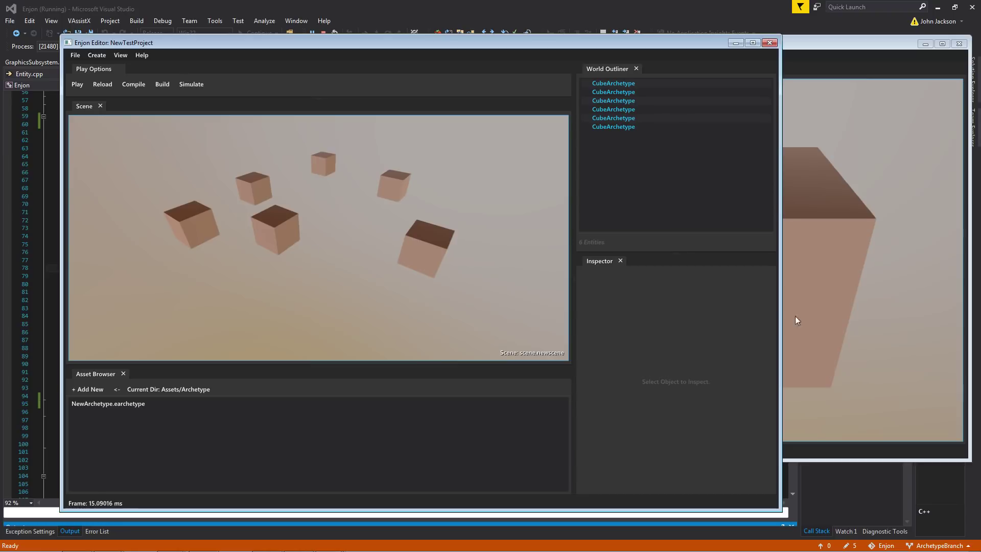
Step: Change the mesh of the CubeArchetype entity in the archetype window to models.unit_sphere and save the archetype
click(857, 314)
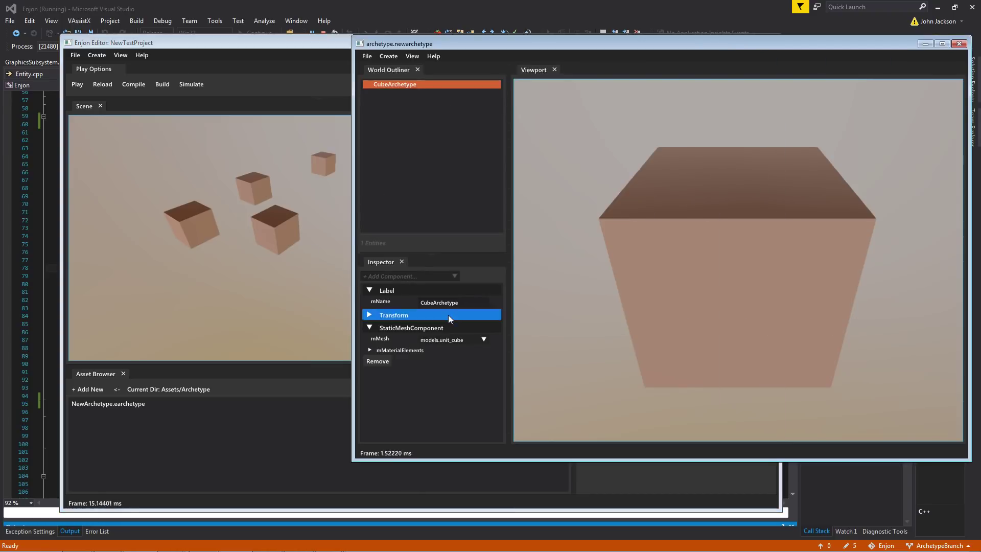
drag(522, 48, 510, 38)
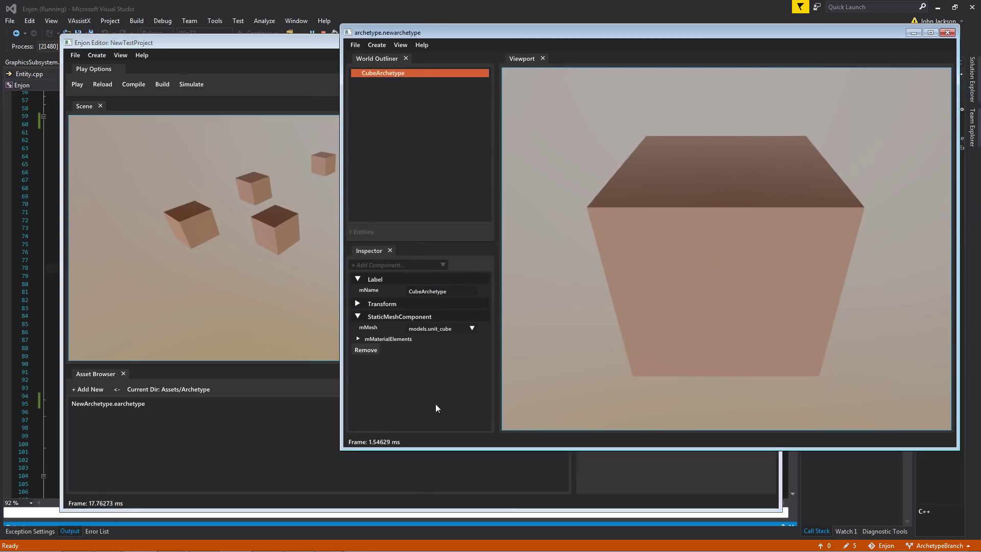
click(465, 330)
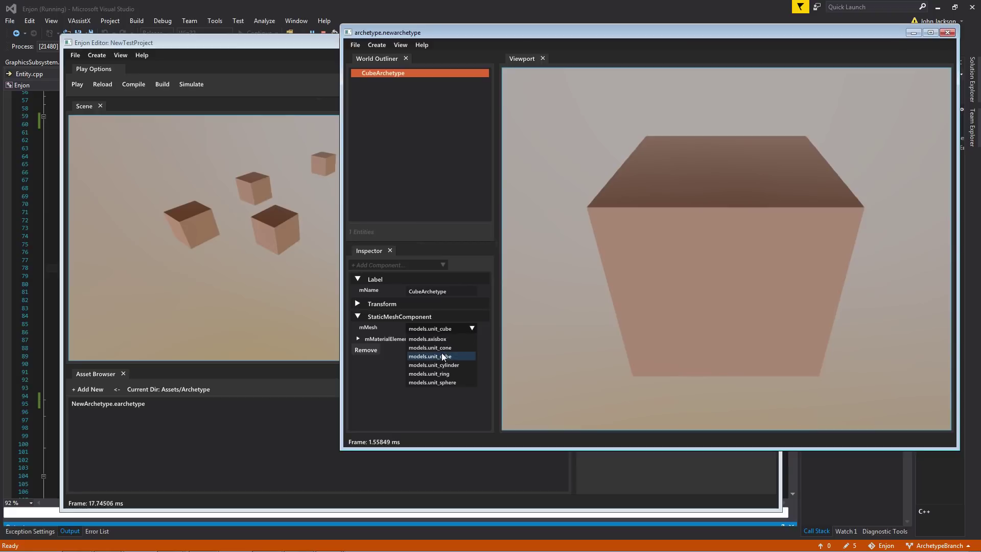
click(433, 379)
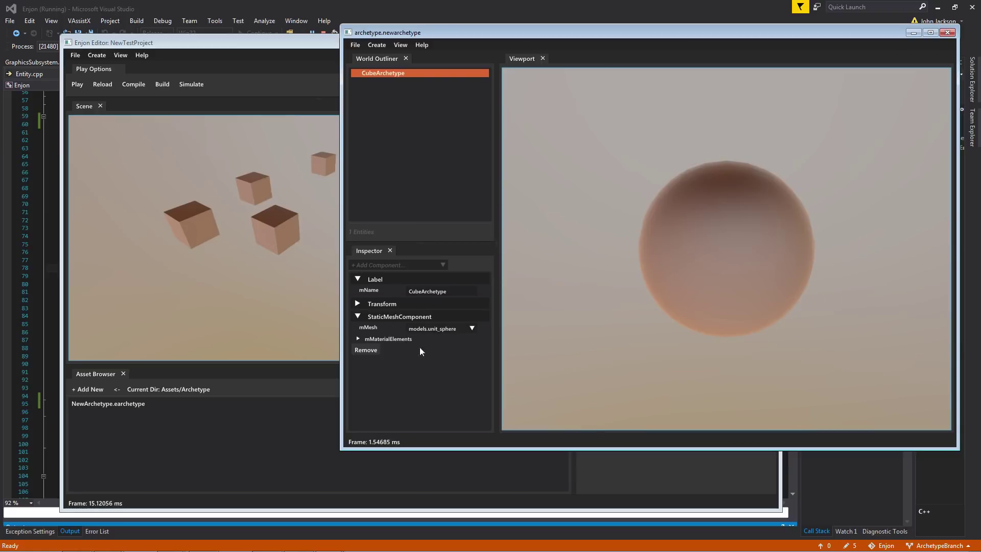
click(356, 45)
click(355, 58)
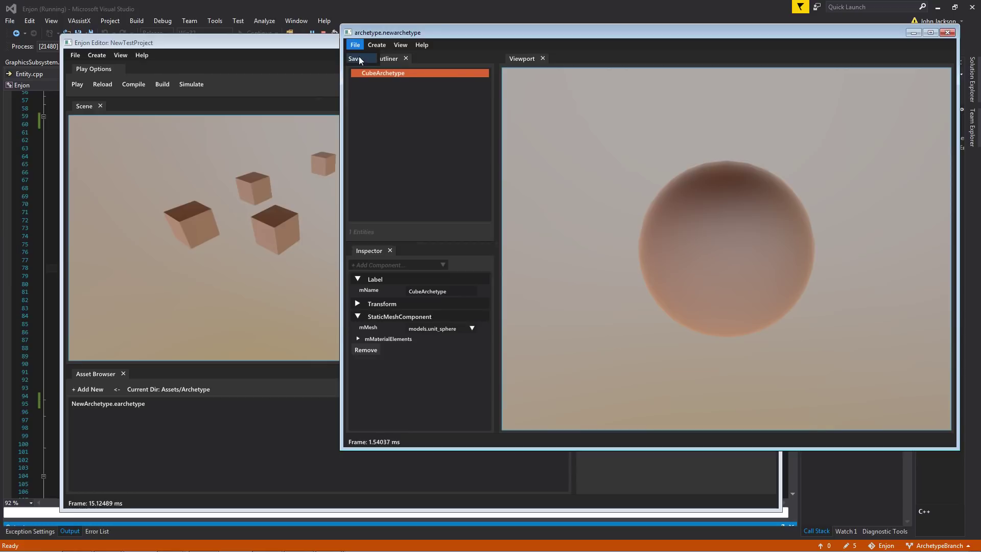
Step: Examine the archetype's instances in the main scene from close up and from farther away
click(247, 271)
key(w)
right_drag(338, 245, 312, 250)
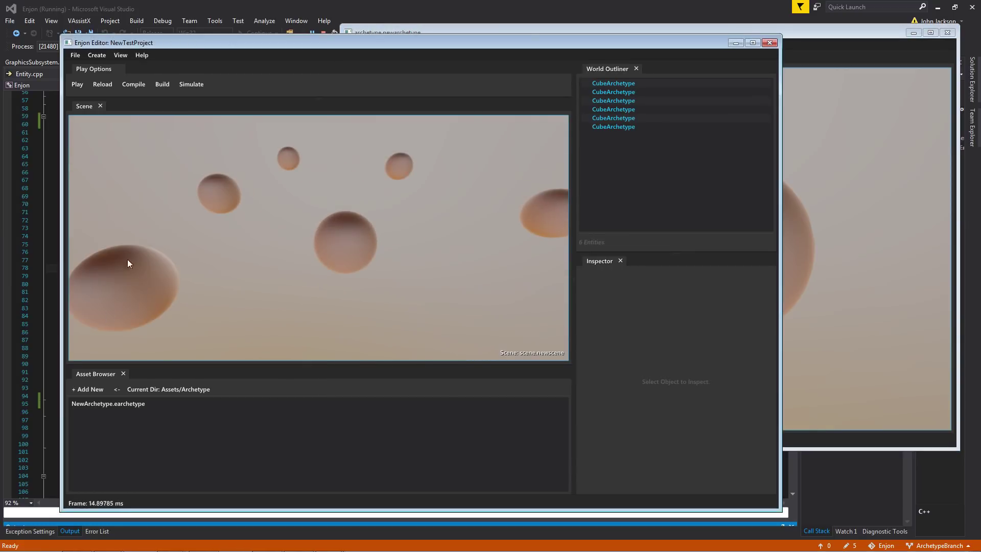
key(s)
right_drag(499, 241, 481, 243)
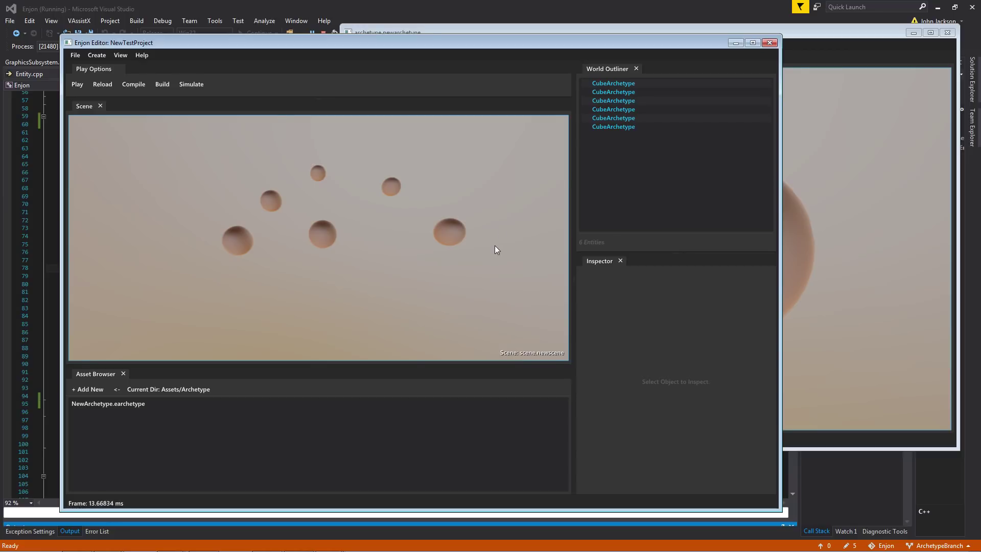
Step: Switch to Visual Studio, open ObjectArchiver.cpp from the solution and search it for "merge"
click(295, 6)
click(283, 259)
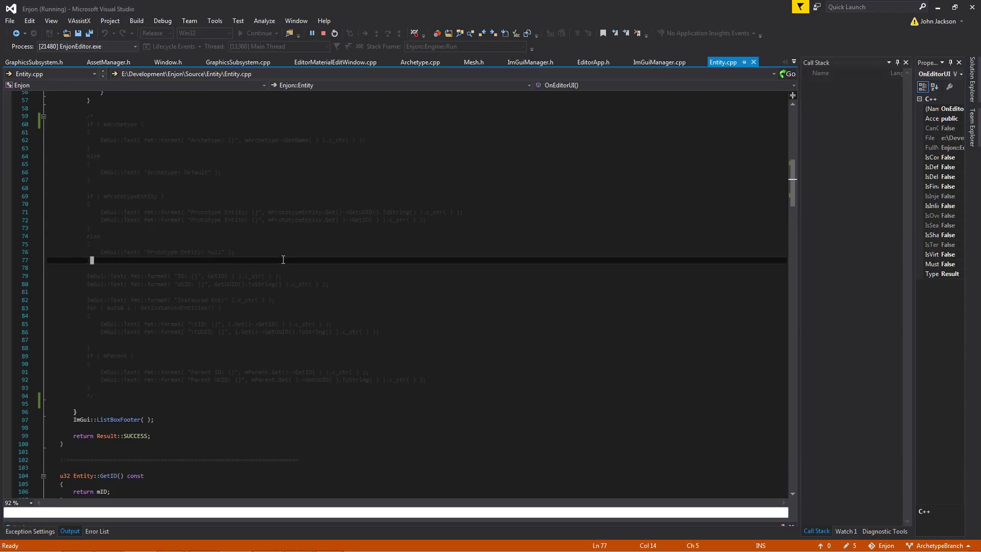
key(alt+shift+o)
text(objectarc)
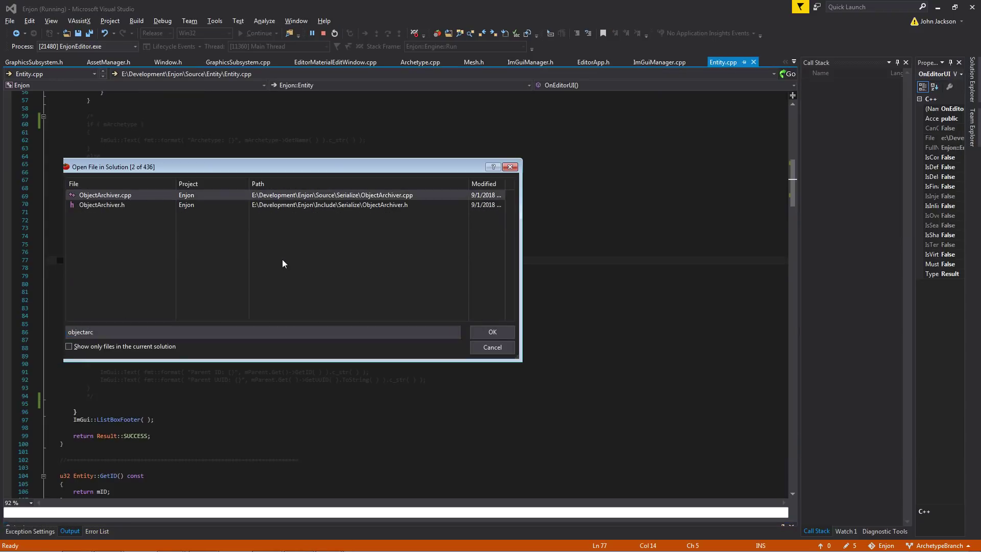
key(Return)
key(ctrl+f)
text(merge)
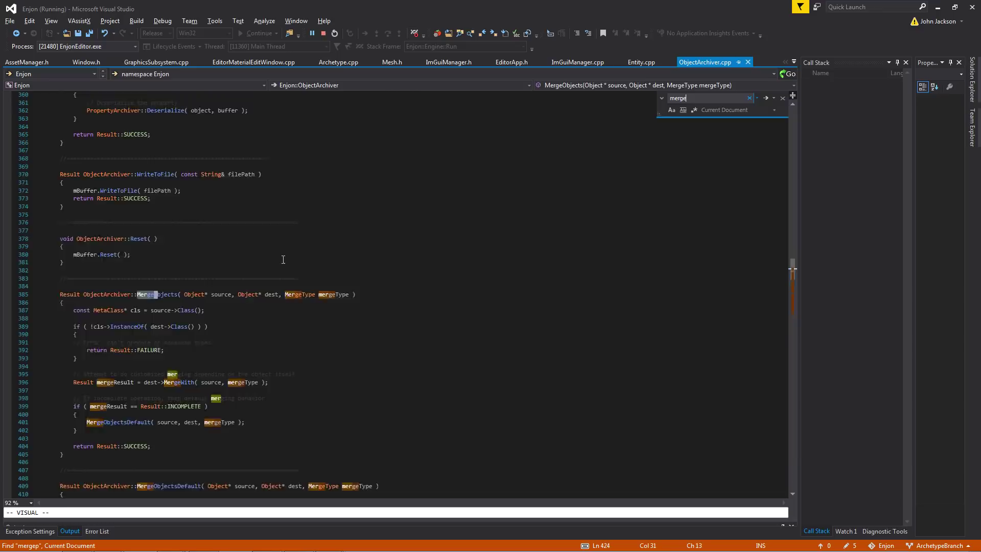
text(pro)
Step: Search ObjectArchiver.cpp for "mergepro" and "mergeo", and go to the definition of MergeObjects
key(Escape)
key(Escape)
key(ctrl+f)
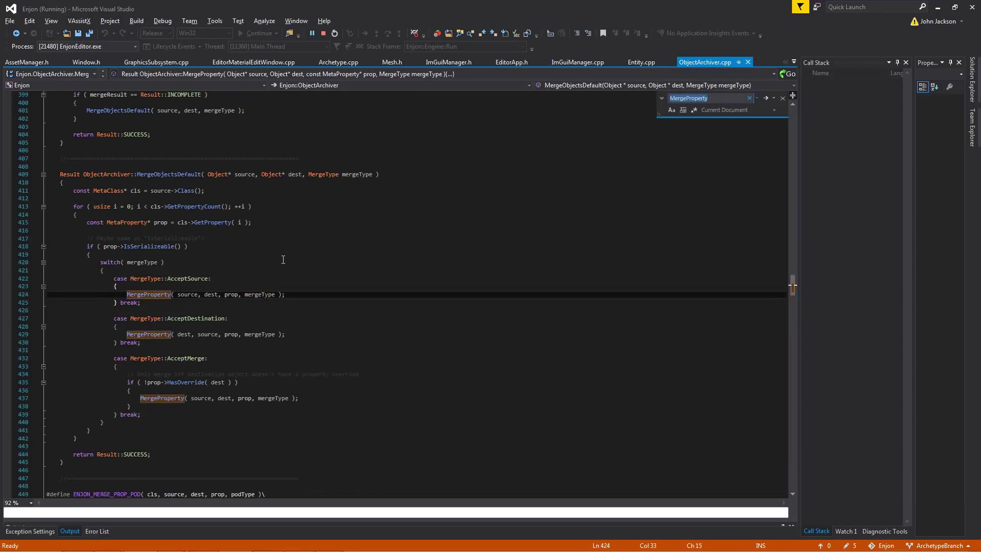
text(mergeo)
key(Escape)
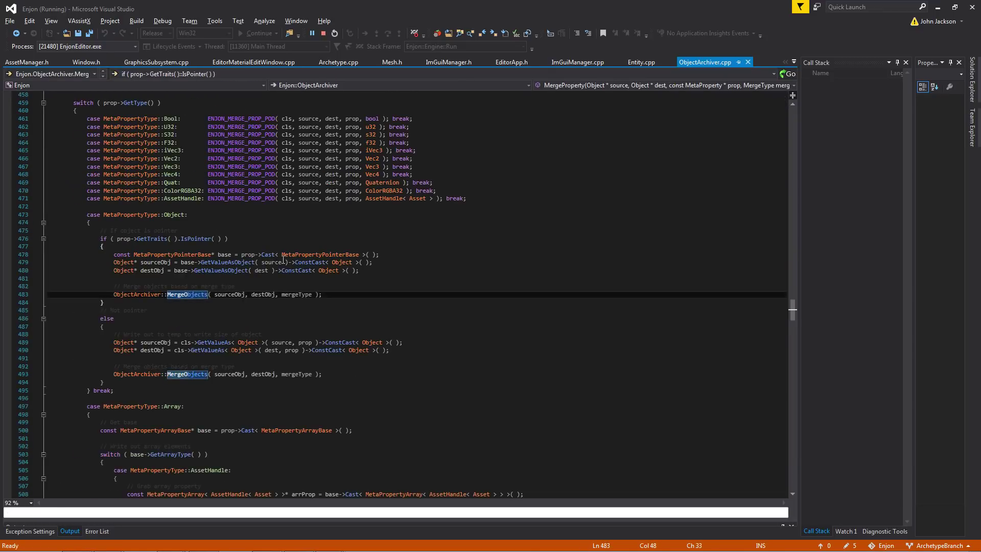
key(F12)
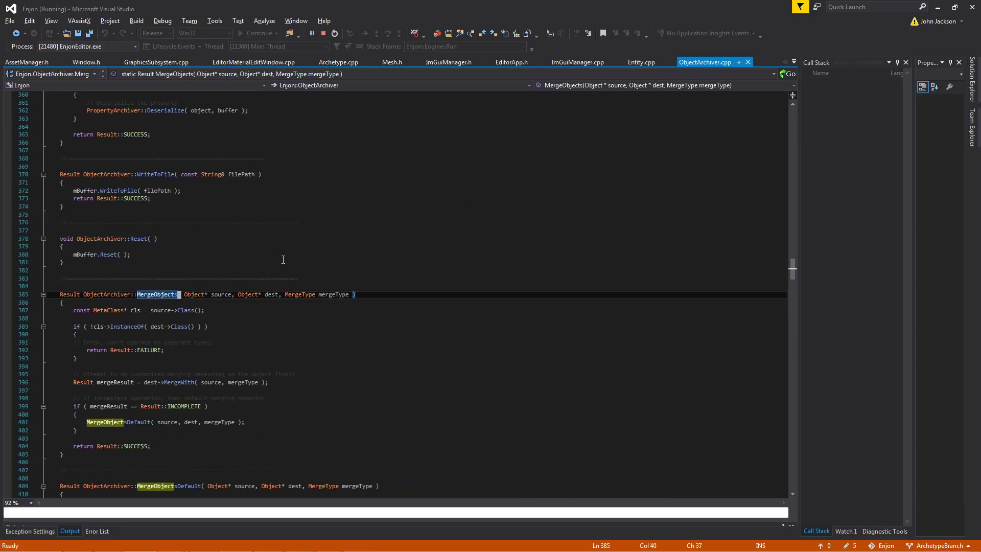
Step: Enlarge the code text to 135 % and examine the signature and type check of MergeObjects
key(j)
key(j)
key(j)
key(j)
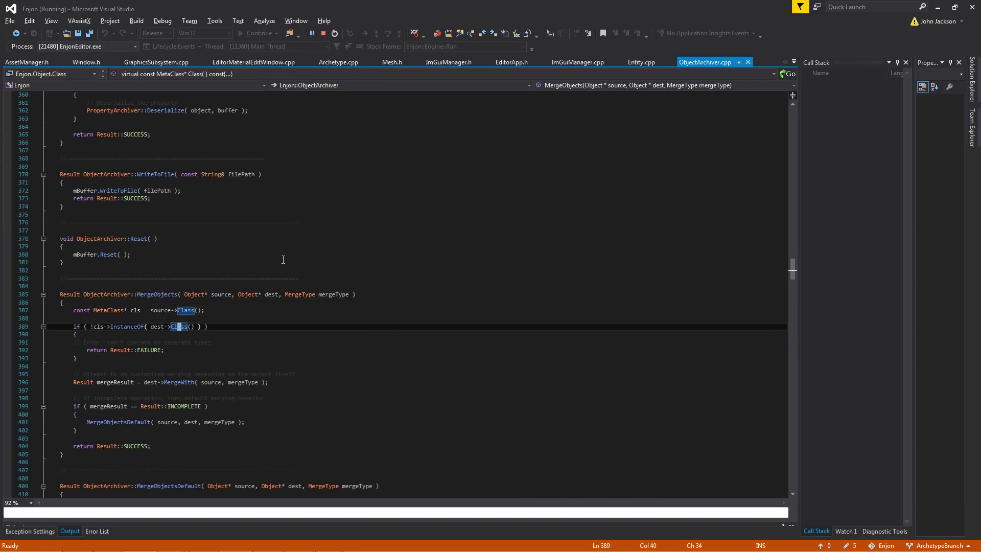
ctrl+scroll(294, 299, up, 4)
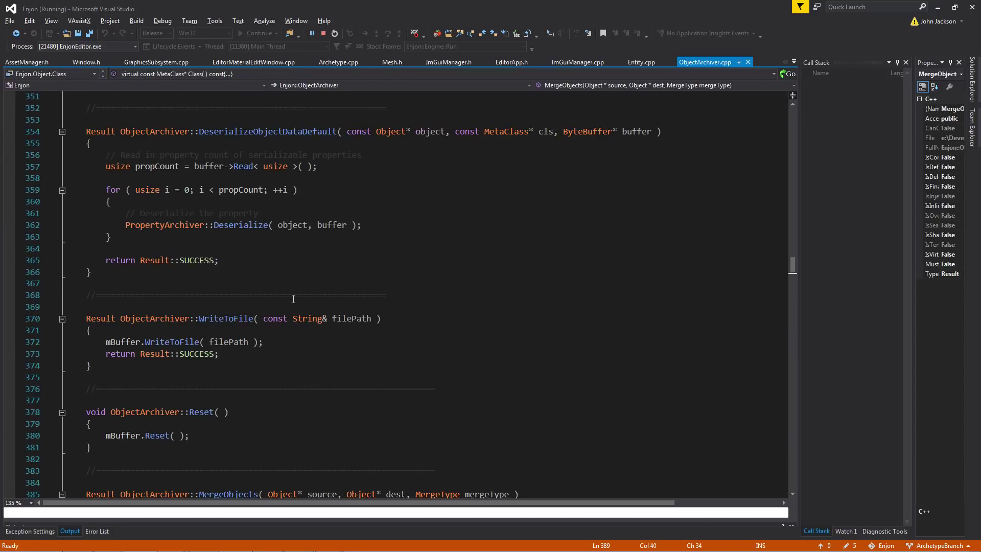
scroll(293, 299, down, 2)
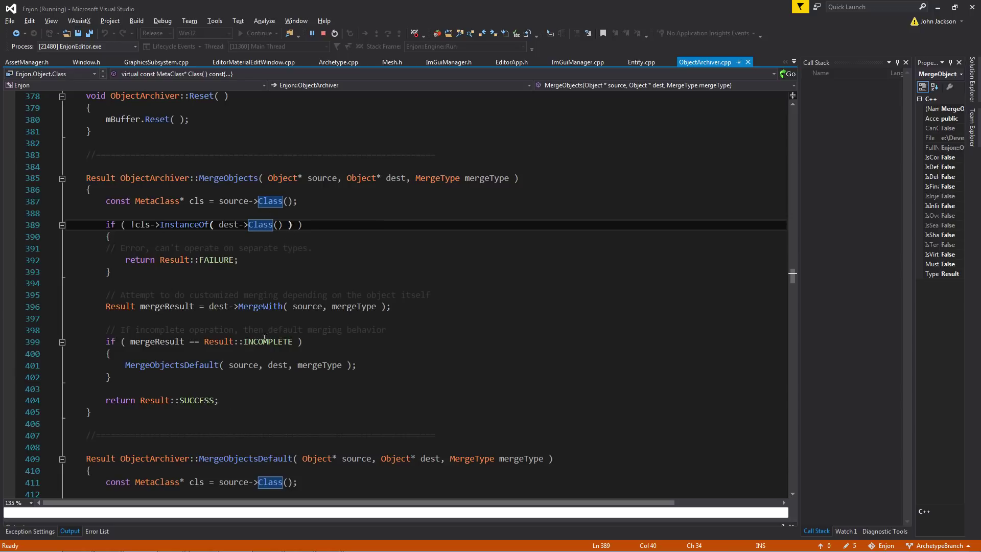
double_click(228, 182)
click(233, 189)
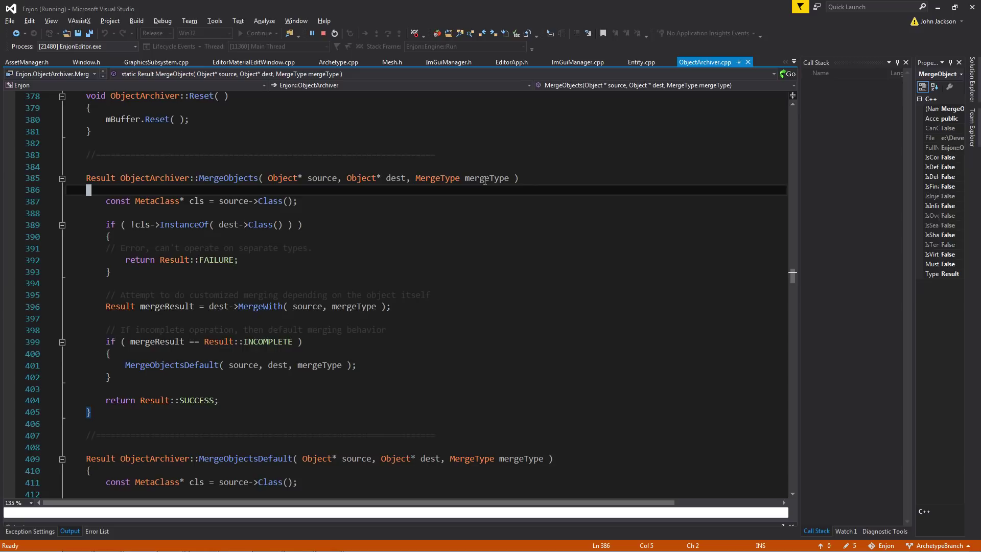
Step: Examine the customized merging part of MergeObjects, including its MergeWith call on the destination object
click(148, 319)
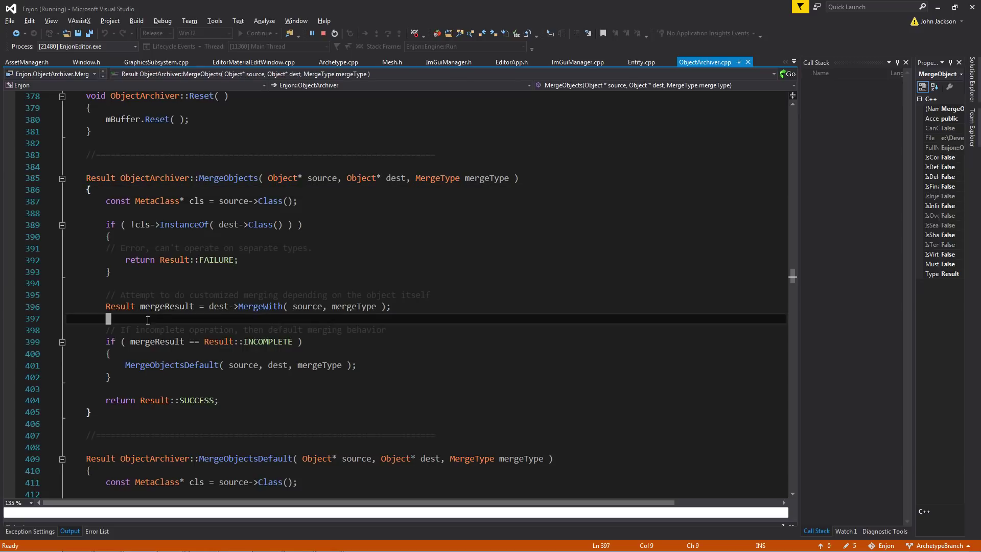
key(Up)
key(Up)
key(Up)
key(Home)
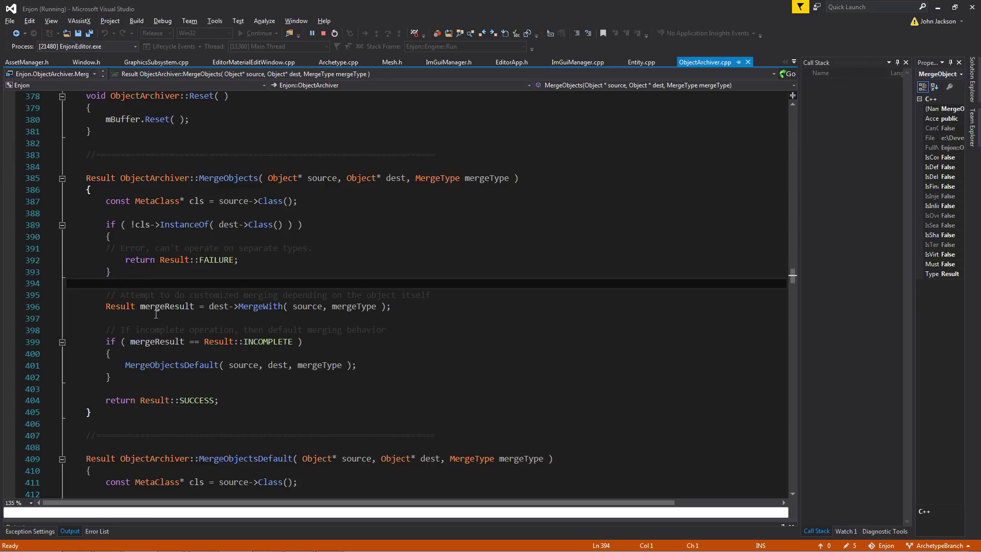
scroll(258, 310, down, 1)
click(232, 284)
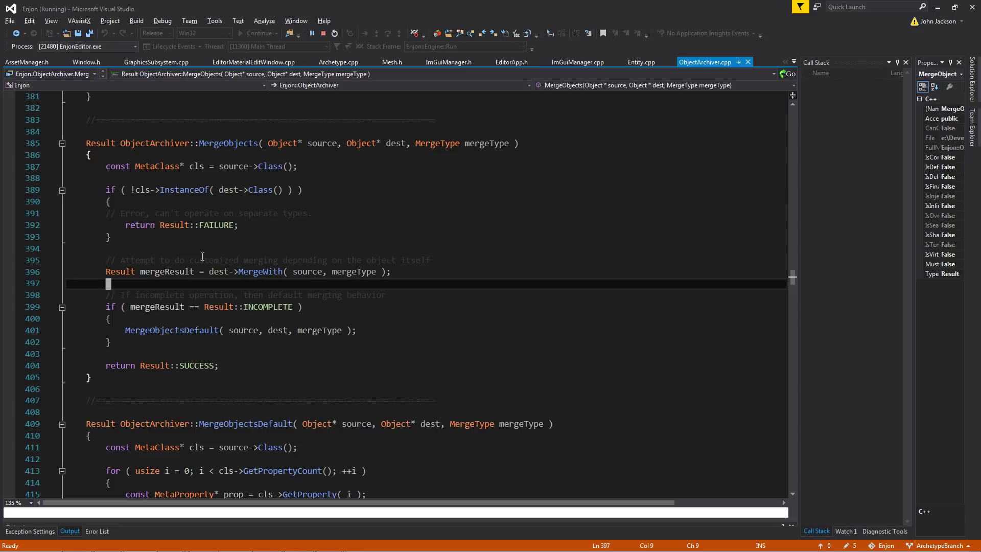
double_click(258, 271)
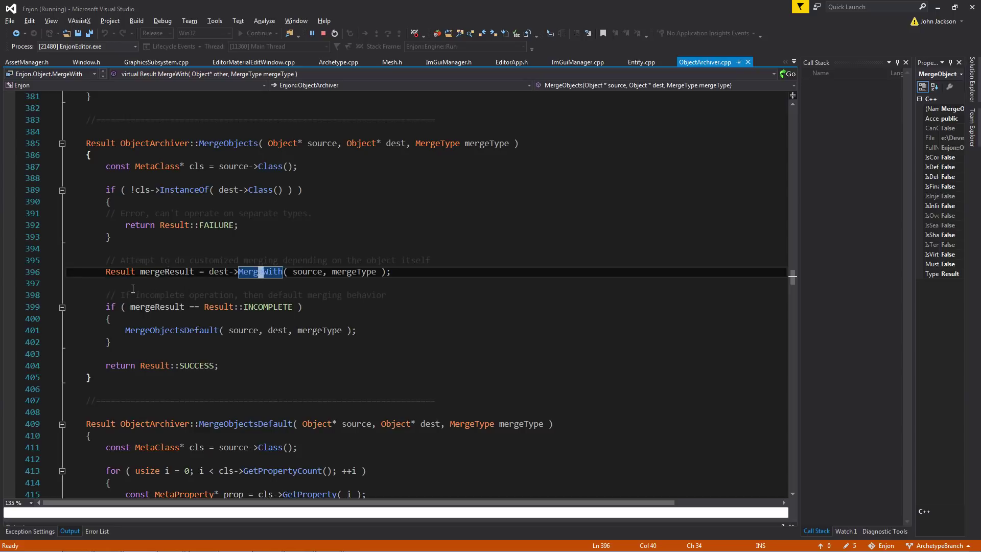
Step: Go to the definition of MergeObjectsDefault and examine its AcceptSource, AcceptDestination and AcceptMerge cases
click(177, 332)
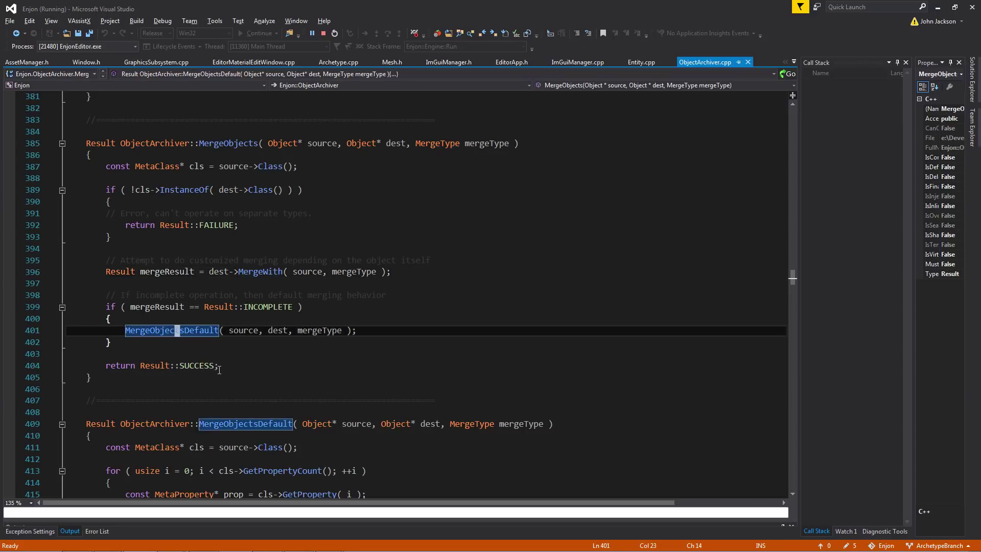
key(alt+g)
scroll(219, 370, down, 8)
scroll(219, 370, up, 2)
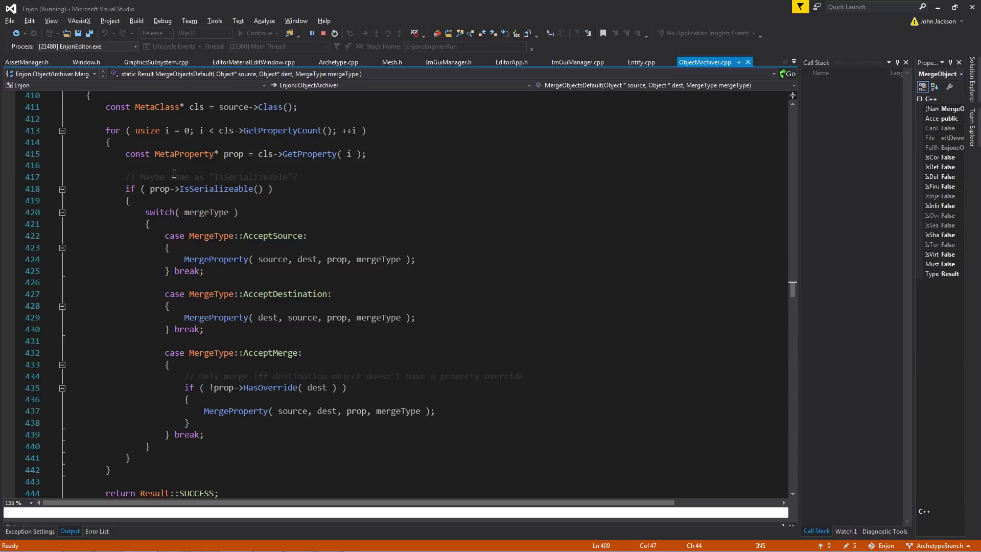
drag(171, 122, 292, 434)
click(291, 435)
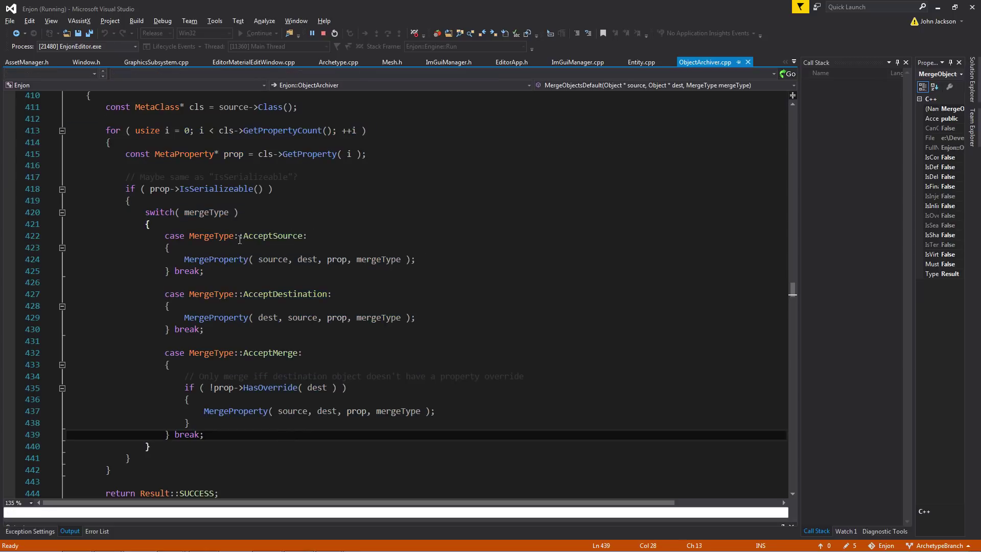
scroll(233, 388, up, 1)
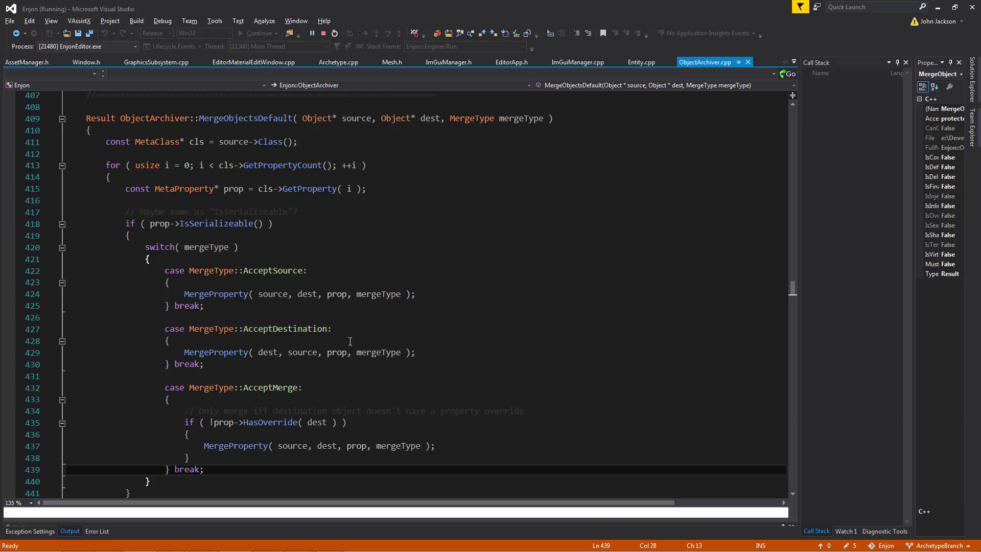
scroll(306, 329, down, 2)
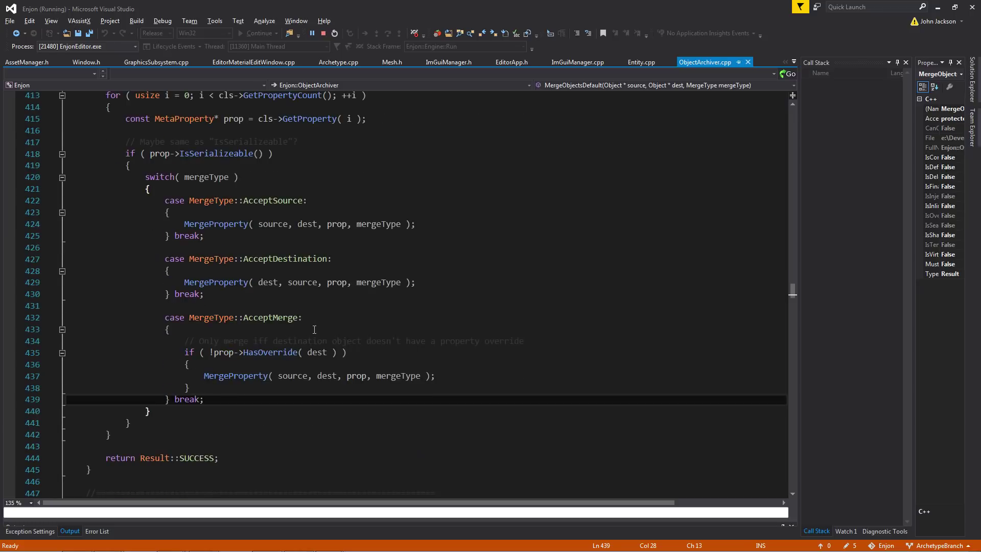
scroll(317, 335, up, 1)
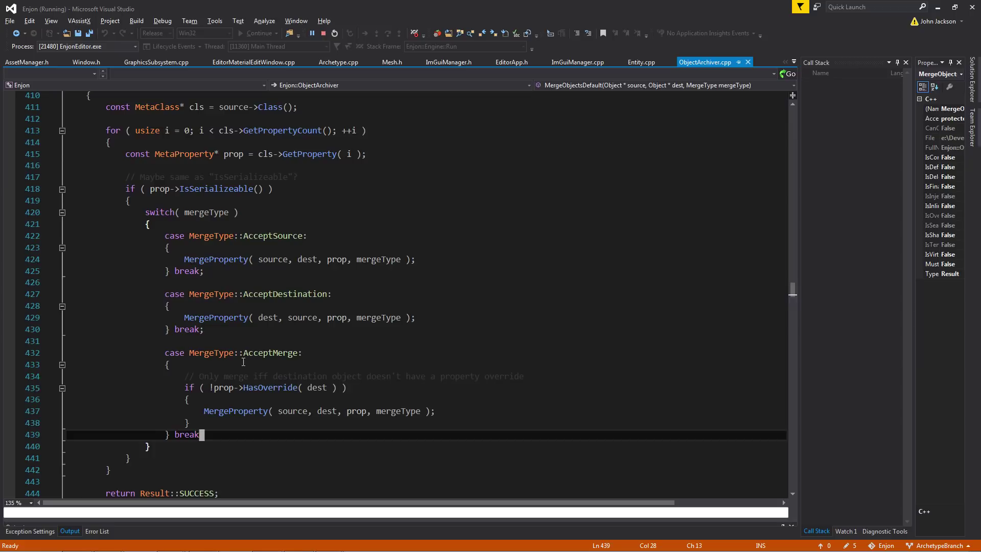
scroll(290, 419, down, 2)
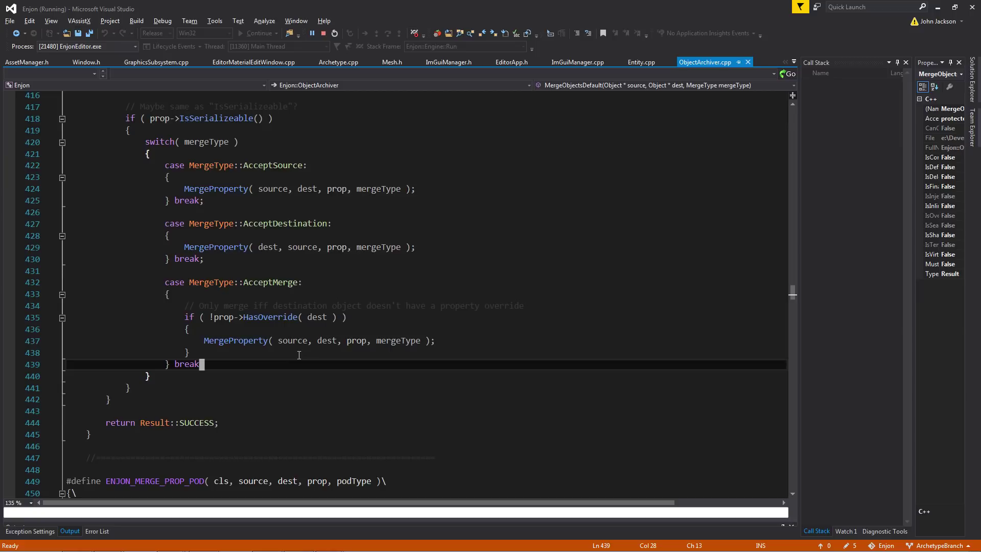
text(;)
scroll(296, 361, down, 4)
scroll(294, 367, up, 2)
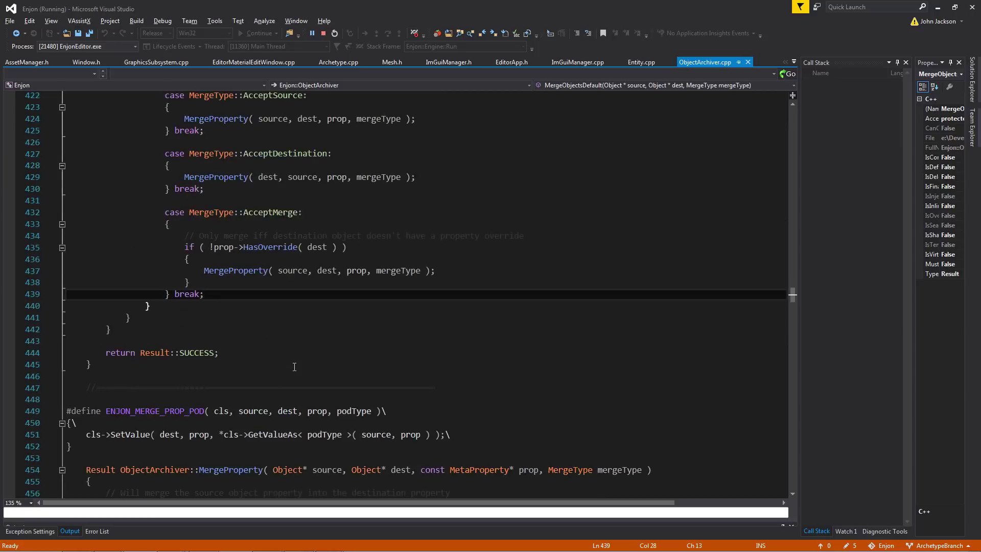
Step: Examine MergeProperty and how it handles the plain, object and array property types
scroll(294, 367, down, 7)
scroll(306, 281, up, 5)
scroll(316, 203, down, 5)
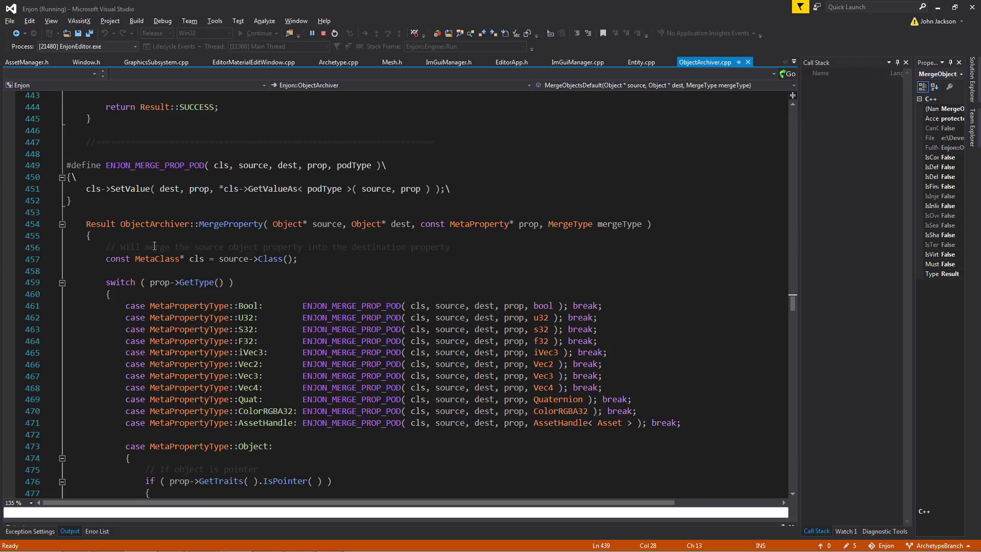
scroll(404, 456, up, 3)
scroll(357, 307, down, 9)
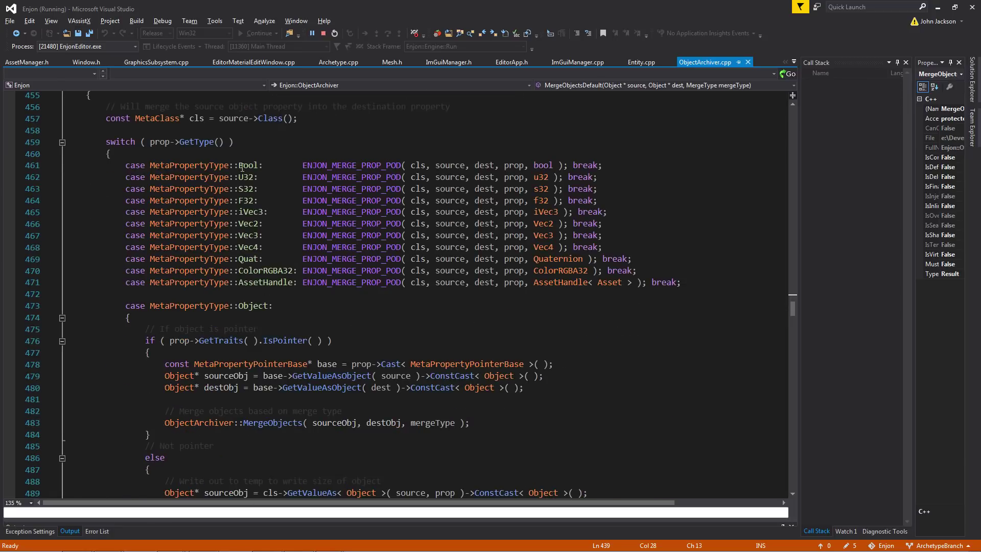
scroll(302, 153, up, 4)
scroll(258, 321, down, 14)
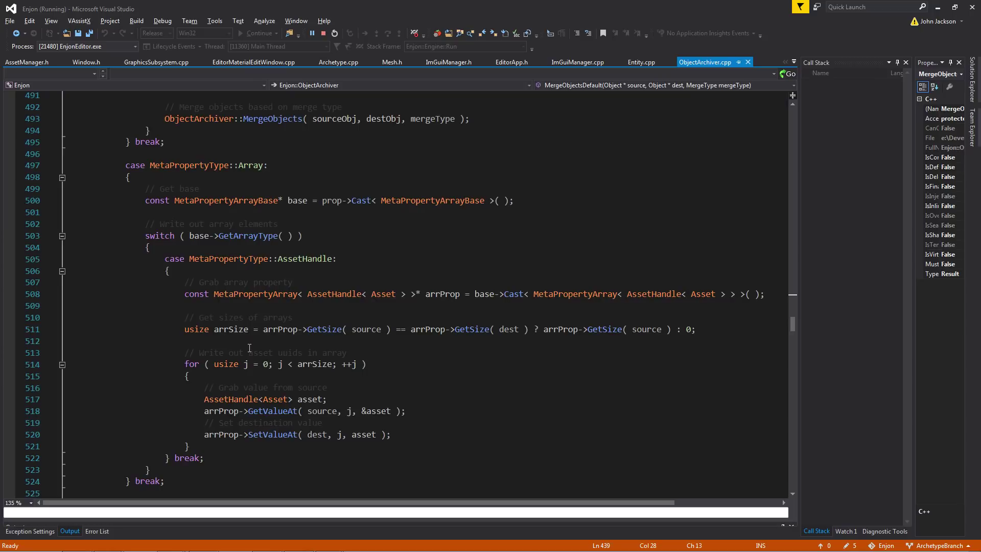
Step: Examine the functions in ObjectArchiver.cpp that check, record and clear property overrides
scroll(249, 348, down, 17)
scroll(249, 348, up, 5)
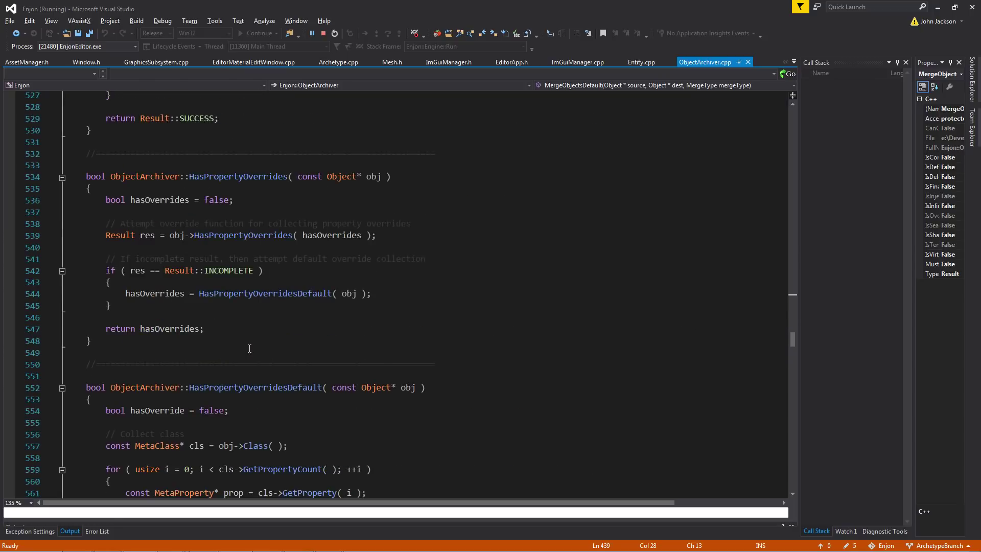
scroll(249, 348, down, 20)
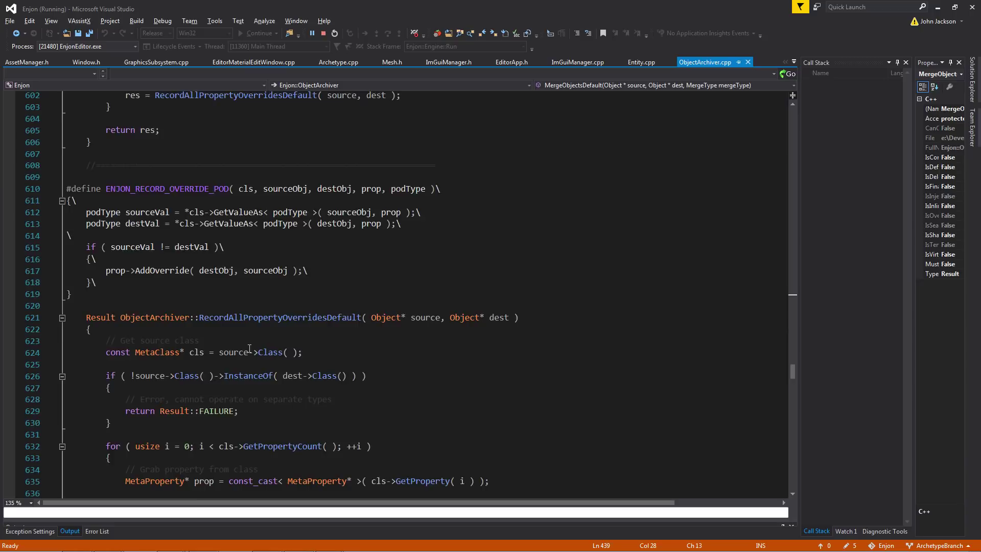
scroll(249, 348, up, 14)
scroll(249, 348, down, 20)
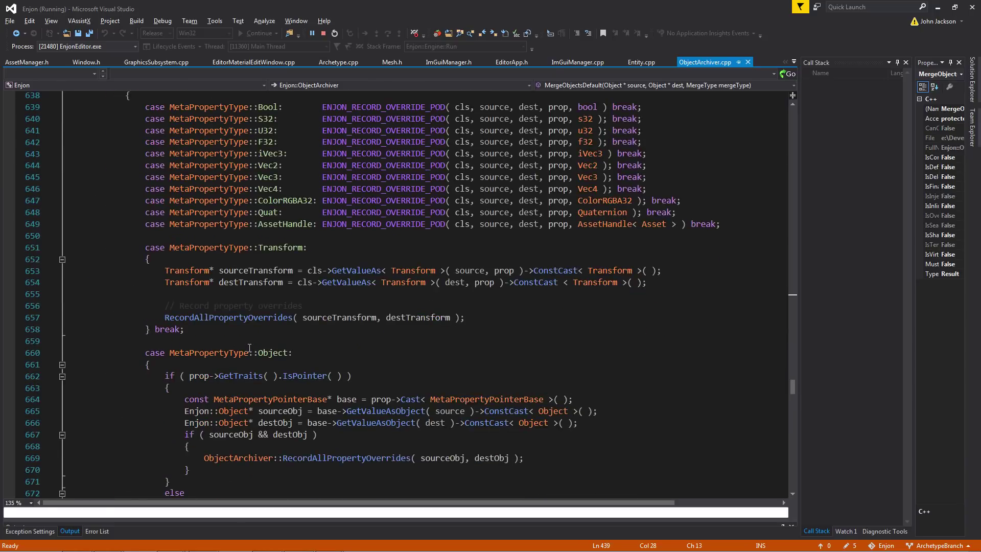
scroll(250, 348, up, 3)
scroll(257, 297, down, 20)
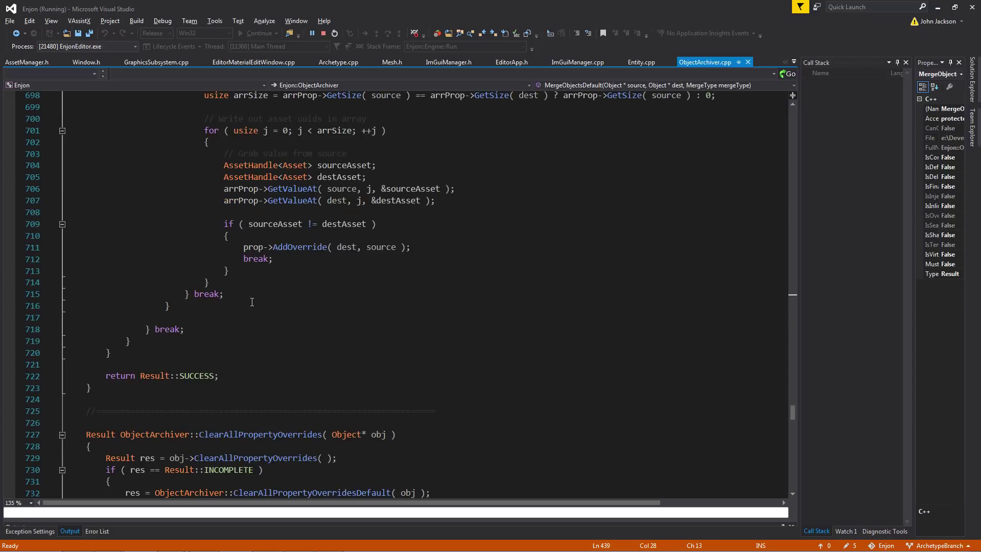
scroll(252, 302, up, 6)
scroll(250, 307, down, 13)
scroll(257, 350, down, 7)
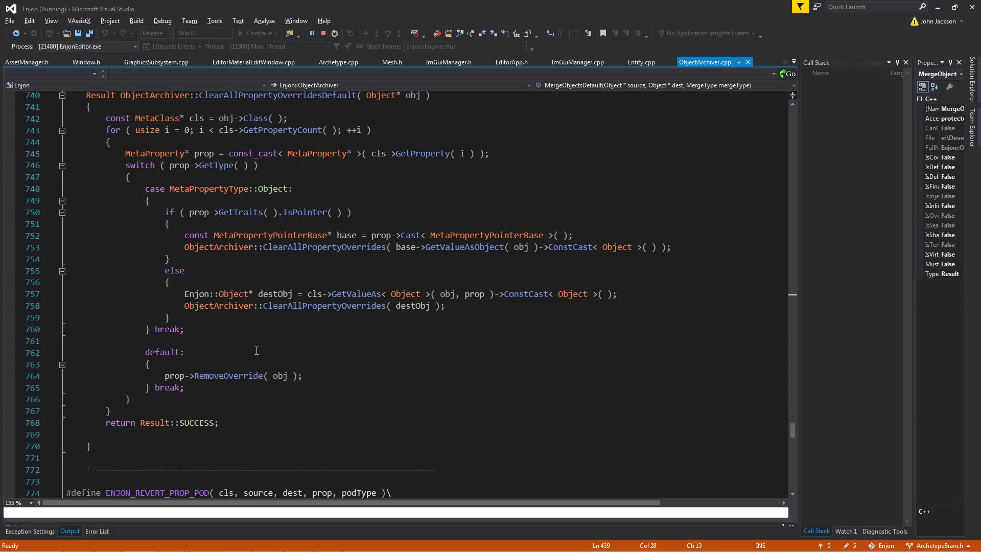
scroll(360, 459, up, 14)
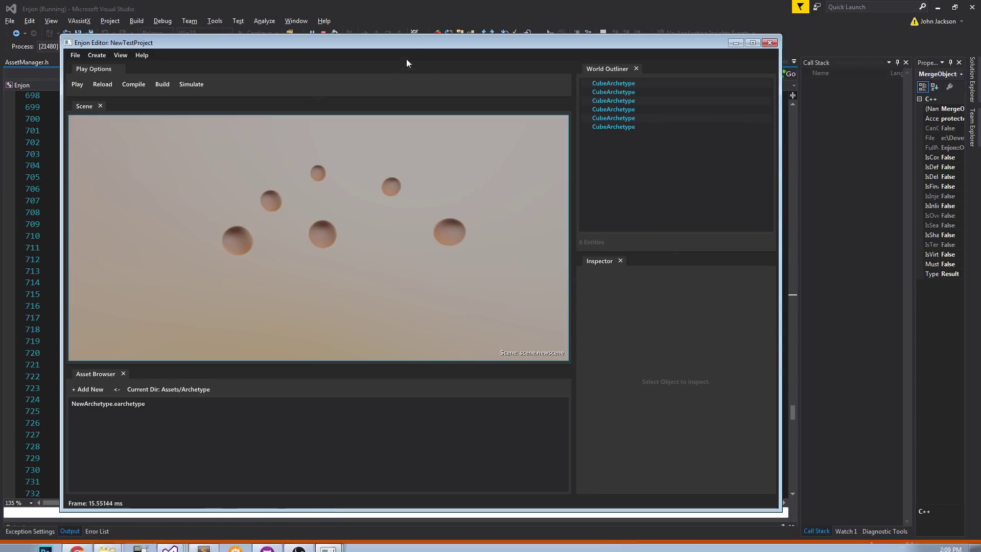
Step: Switch to the Enjon Editor and show the StaticMeshComponent and Transform properties of the rightmost sphere instance in the scene
mouse_move(412, 41)
mouse_down()
mouse_move(427, 36)
mouse_move(416, 36)
mouse_up()
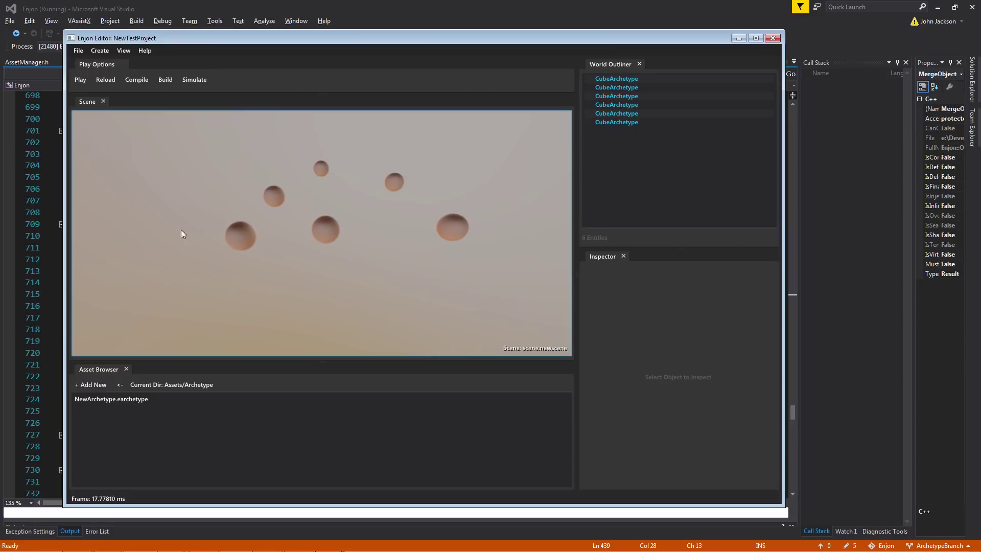
right_drag(323, 271, 323, 265)
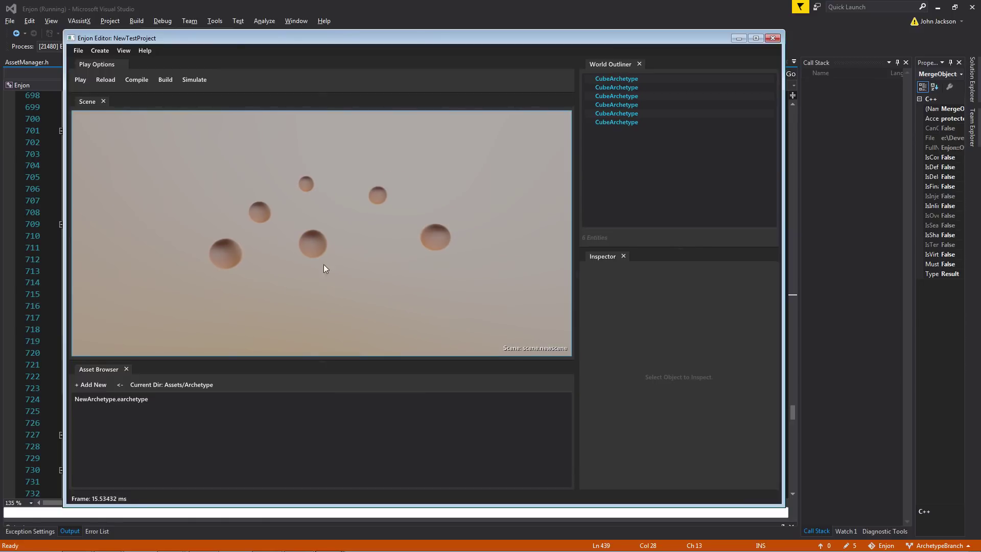
click(443, 242)
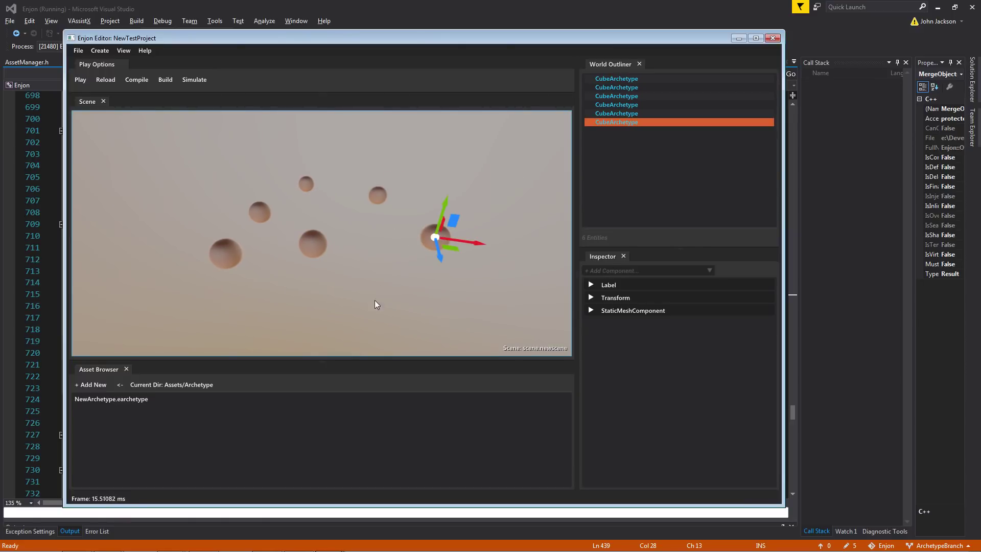
click(633, 311)
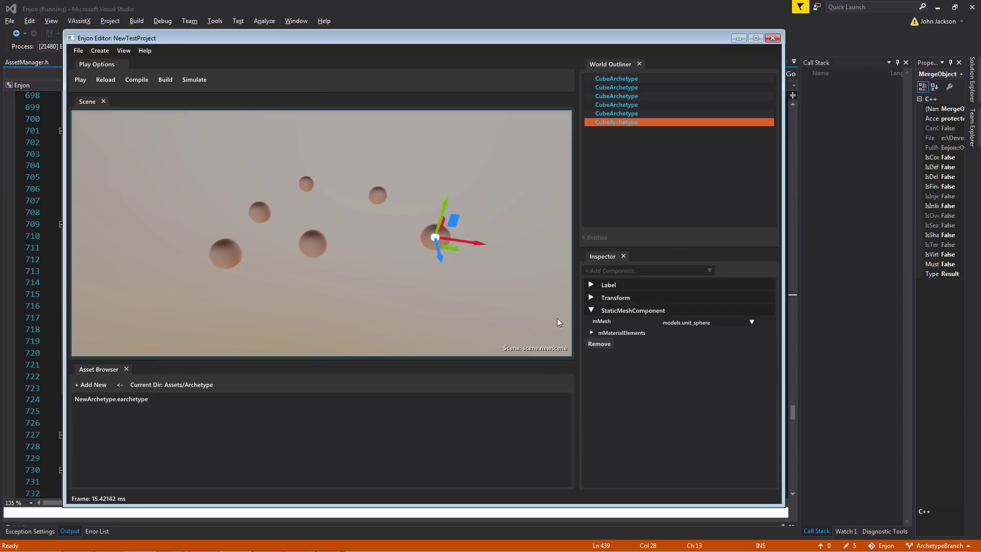
click(602, 300)
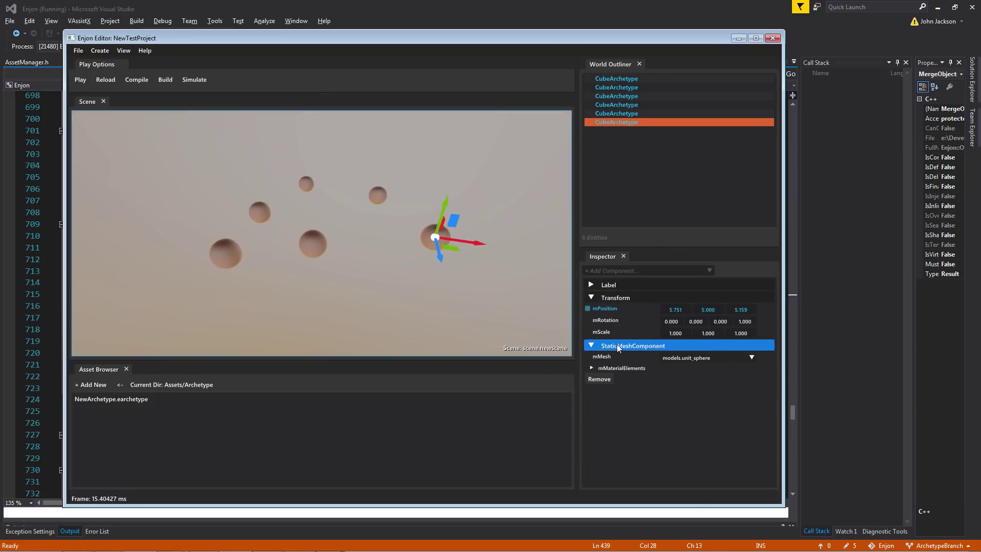
Step: Set the selected instance's mesh to models.unit_cube and move it along its X axis to about 6.63
click(713, 359)
click(703, 386)
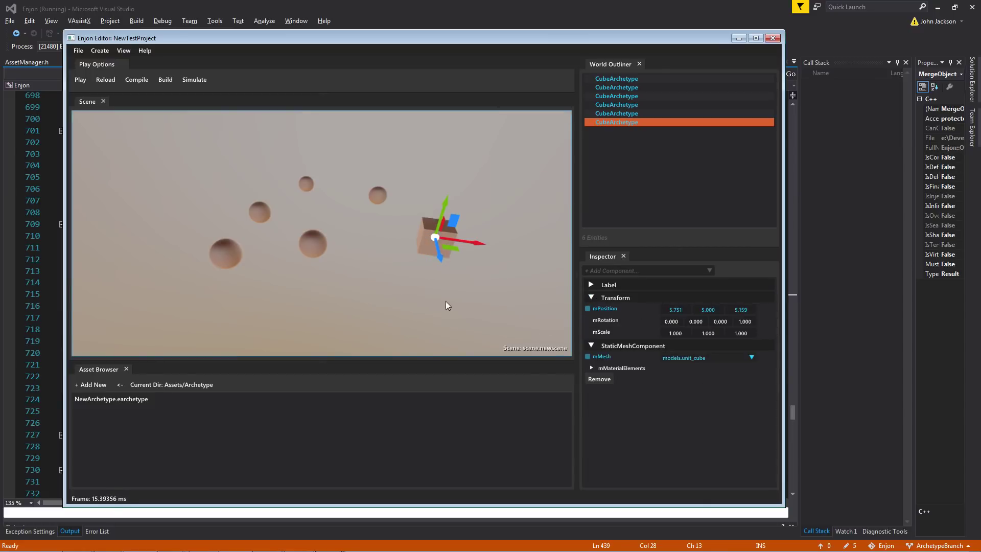
drag(479, 245, 493, 247)
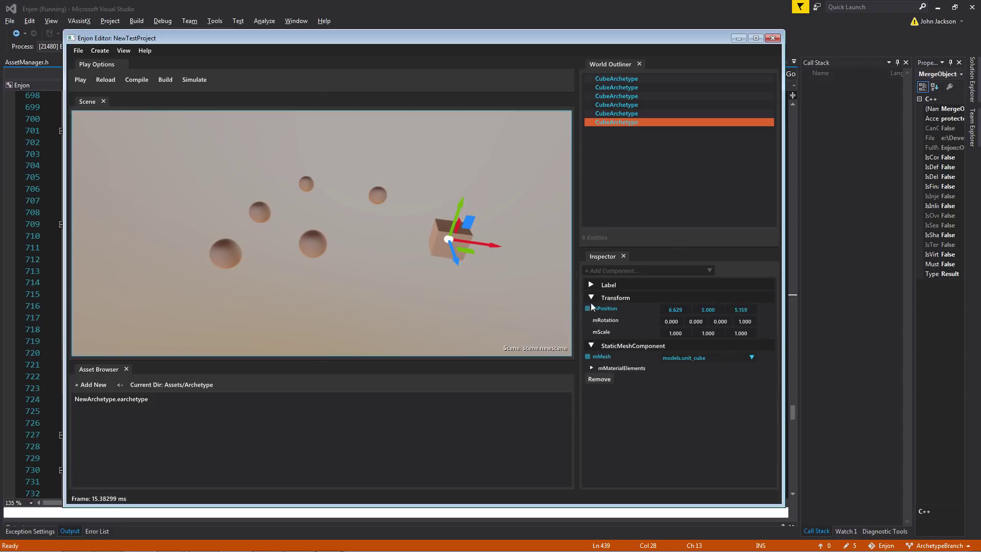
Step: Reset the cube instance's mMesh override to the archetype's mesh
mouse_move(589, 310)
key(d)
right_drag(372, 303, 407, 239)
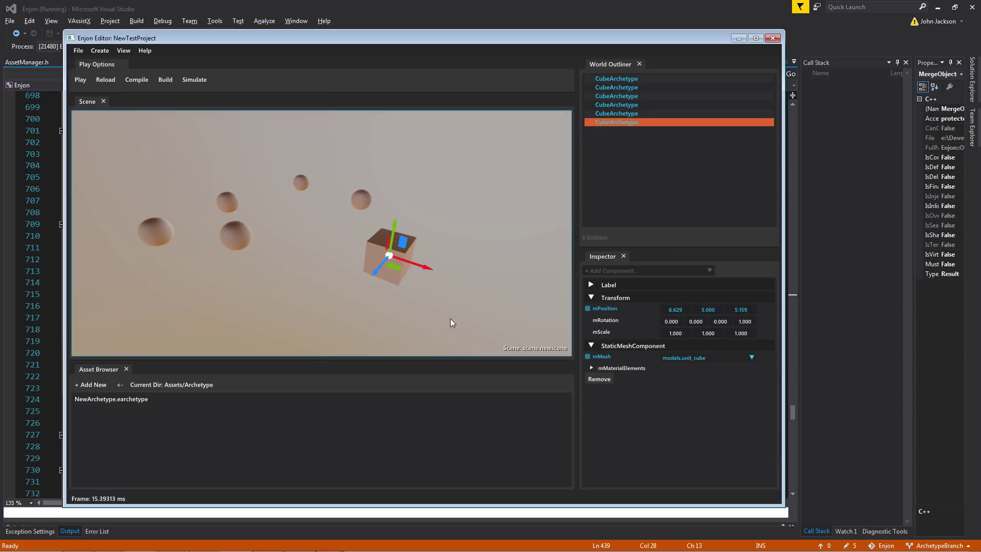
click(520, 317)
click(373, 259)
mouse_move(588, 356)
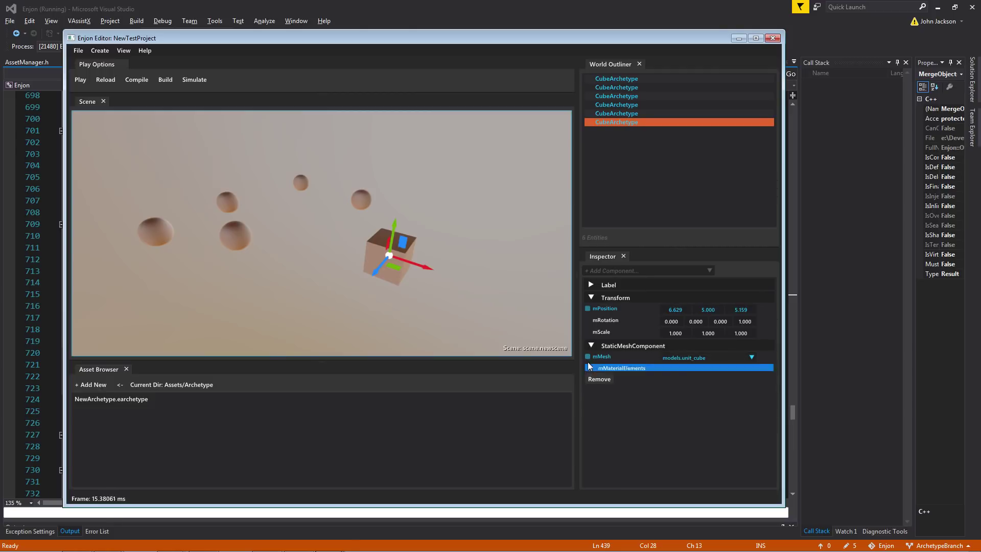
mouse_move(587, 356)
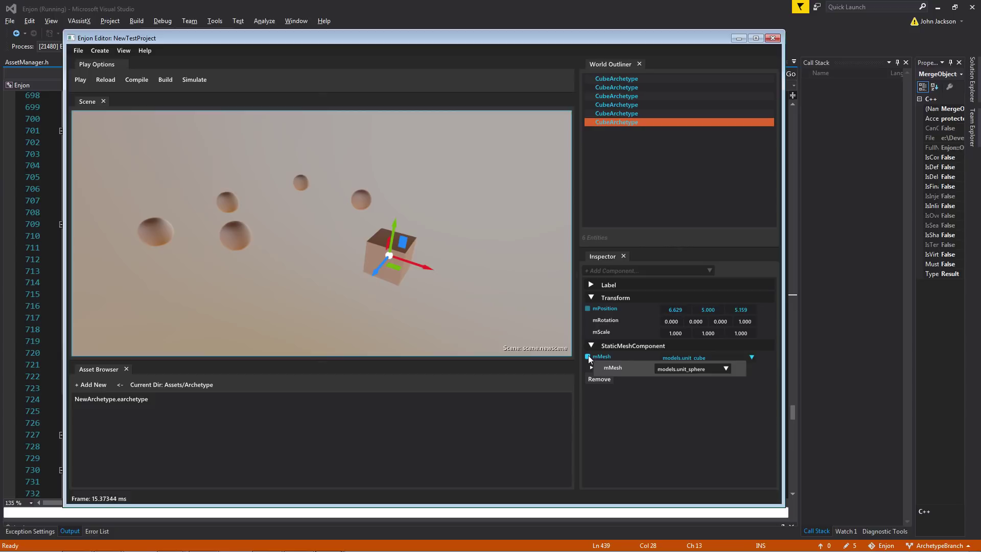
click(588, 358)
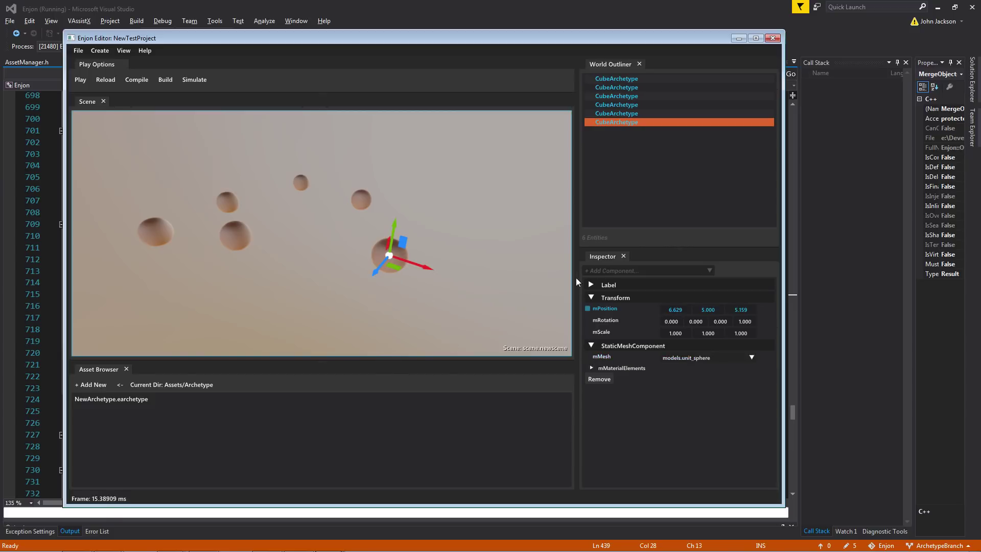
Step: Override the selected instance's mesh with models.unit_cube again and save the scene
click(671, 359)
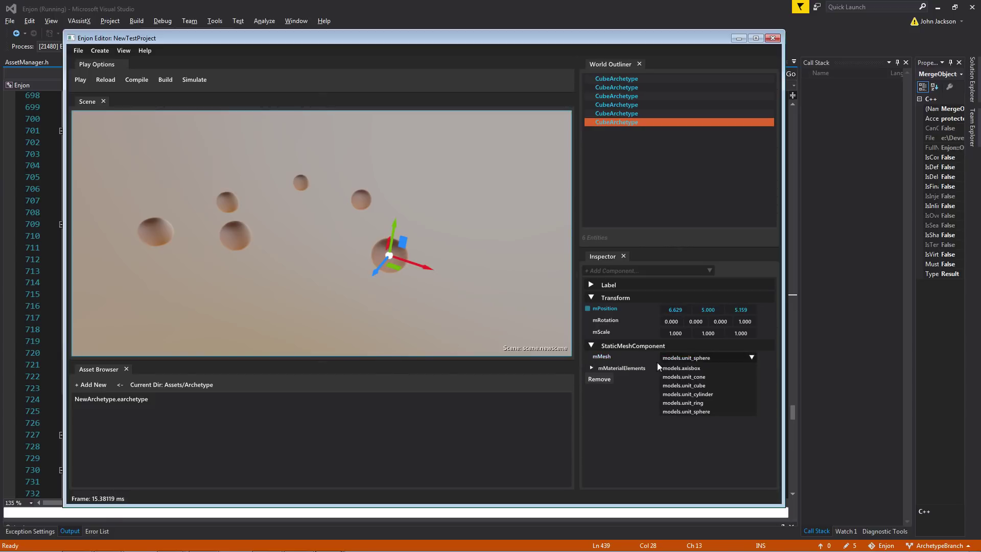
click(685, 385)
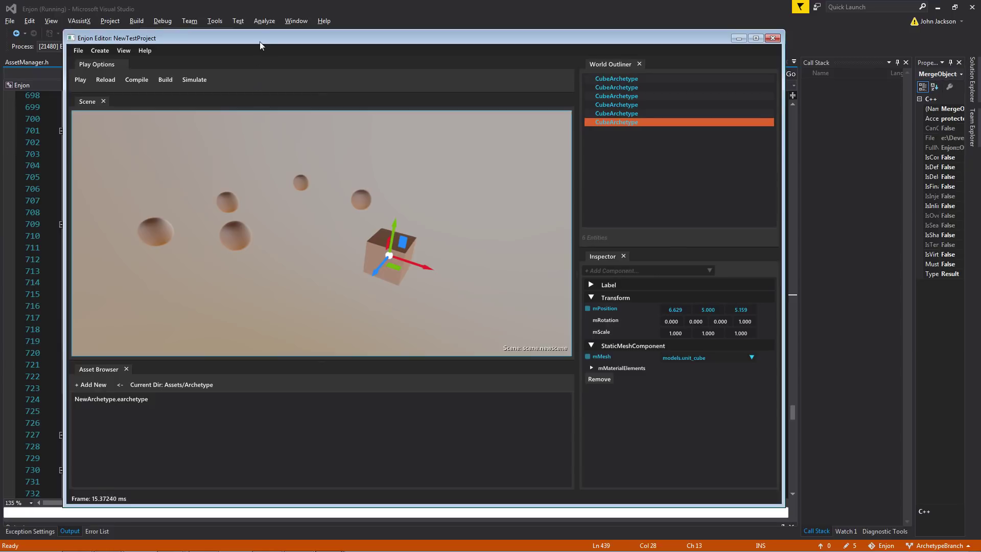
drag(259, 42, 231, 41)
click(49, 50)
click(57, 74)
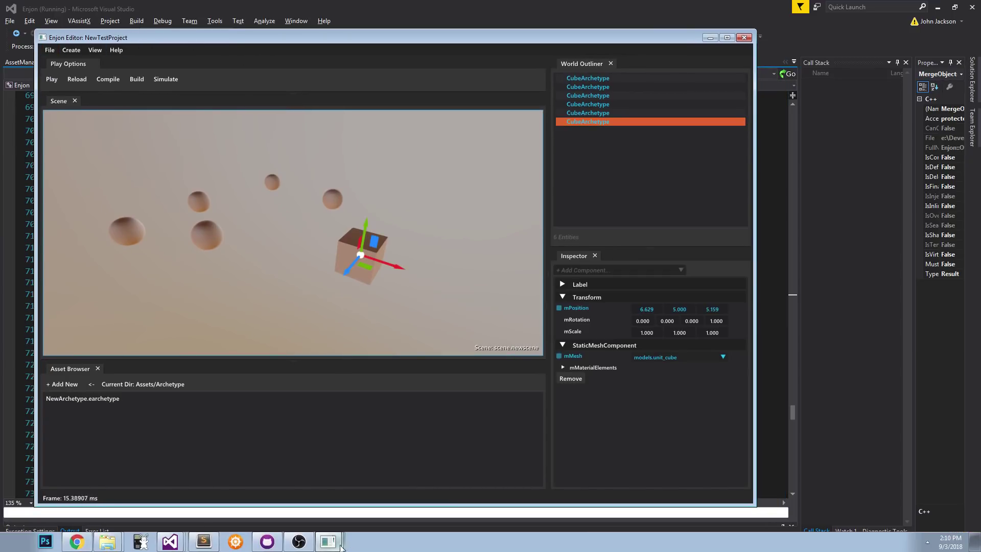
Step: Switch to the archetype.newarchetype window, set the archetype's mesh to models.unit_cylinder and save the archetype
click(336, 546)
click(287, 517)
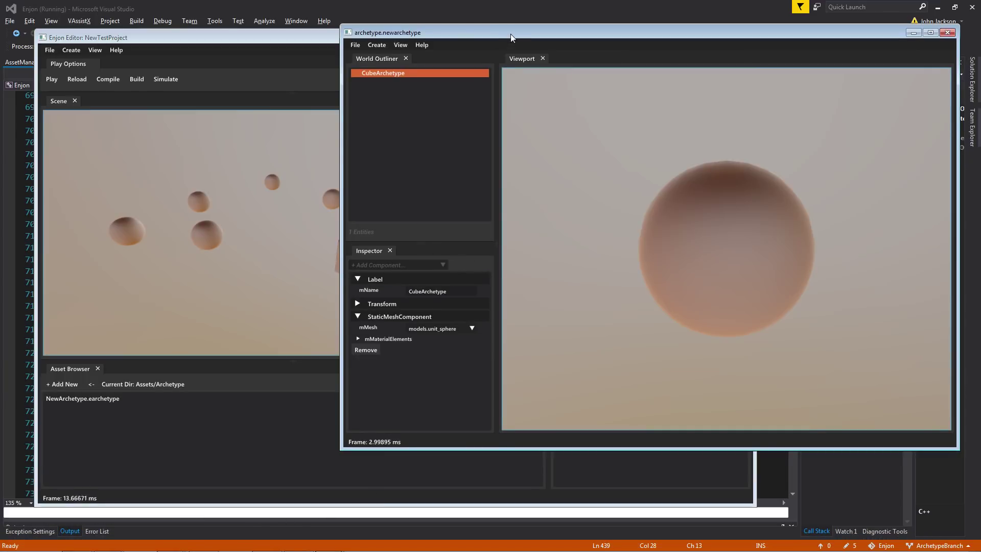
drag(511, 33, 523, 29)
click(487, 323)
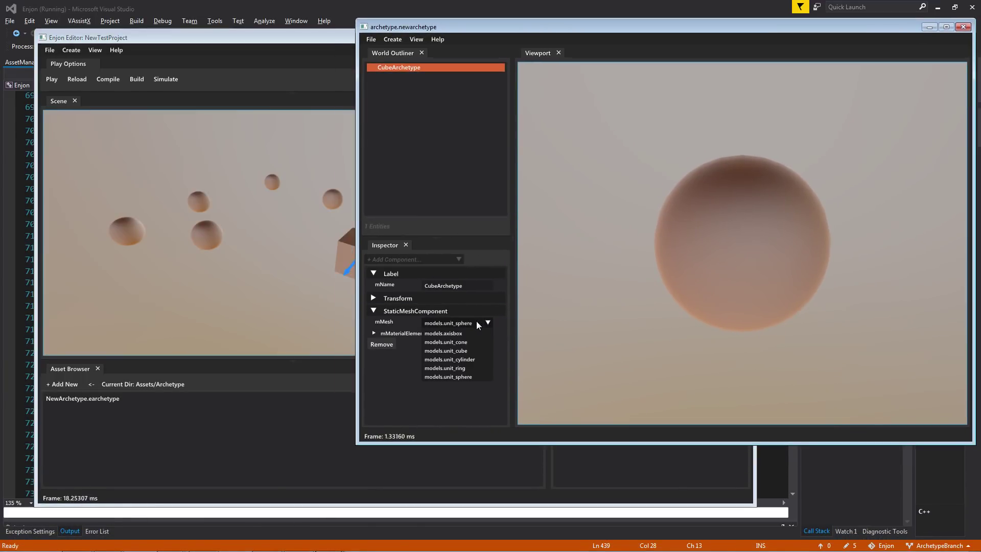
click(450, 359)
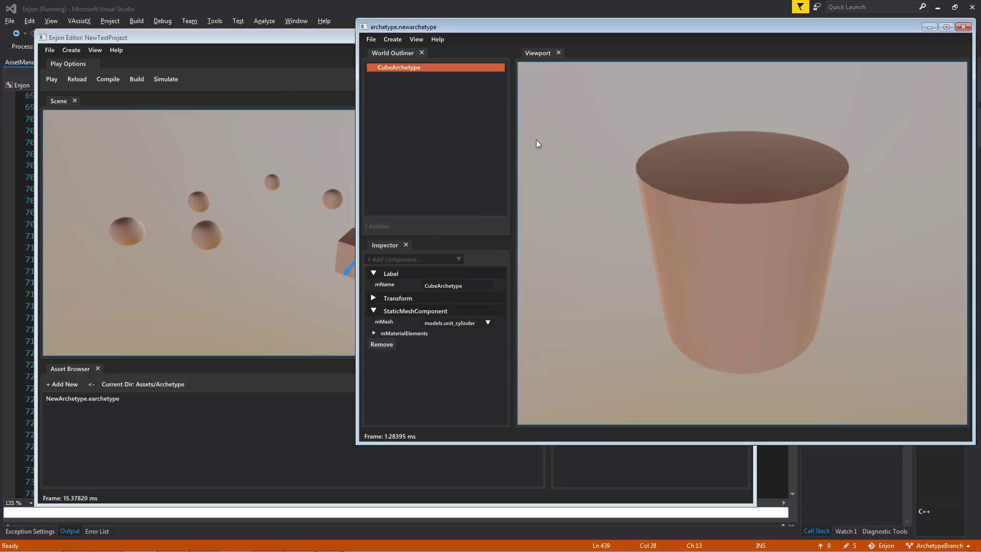
click(371, 40)
click(373, 56)
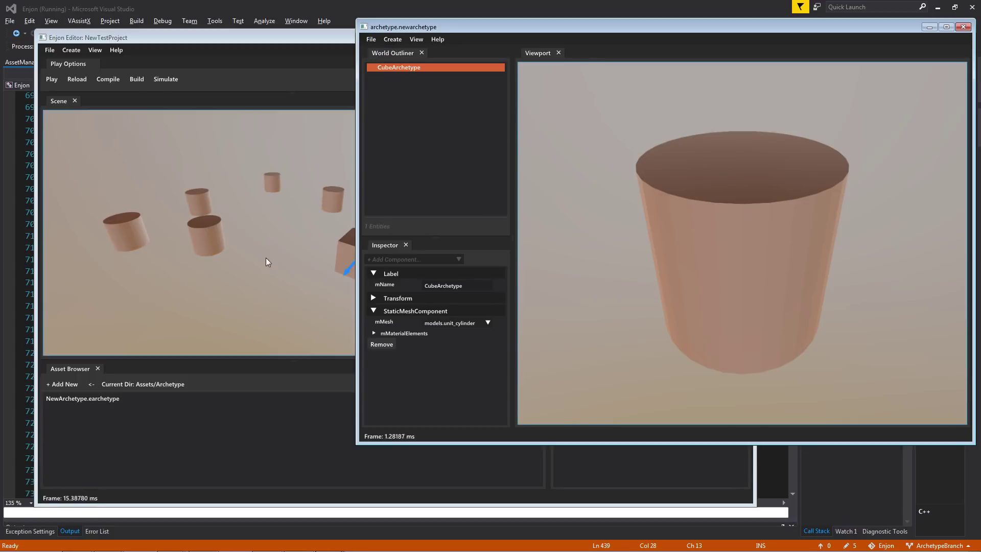
Step: Inspect the mMesh property of several scene instances and of the overridden cube instance in the main editor
click(220, 288)
click(210, 295)
click(217, 236)
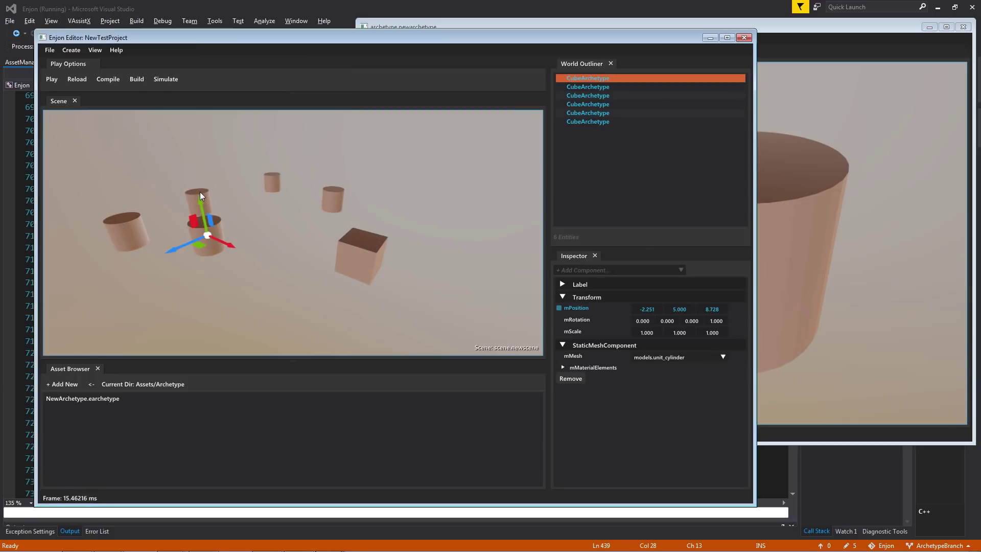
click(274, 182)
click(331, 199)
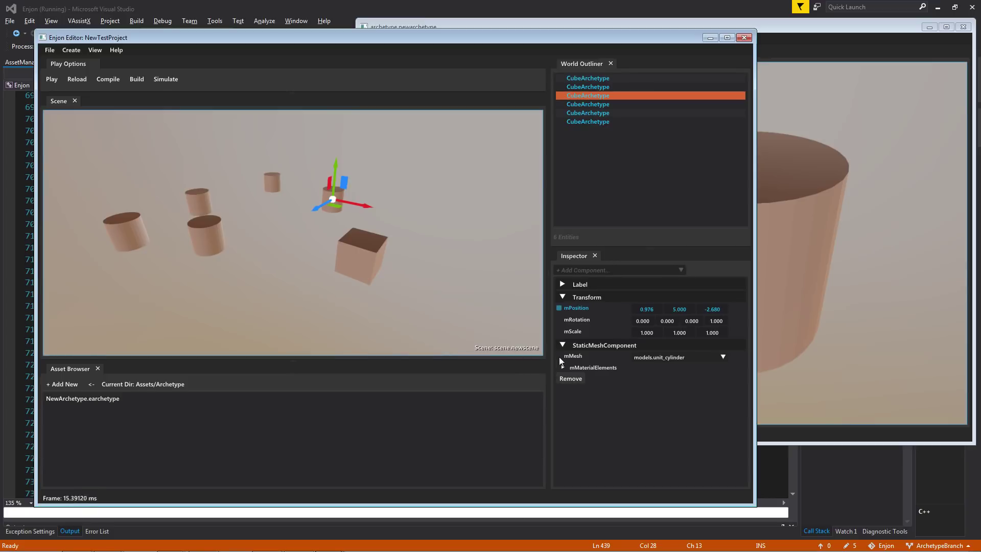
click(353, 312)
click(357, 269)
mouse_move(558, 356)
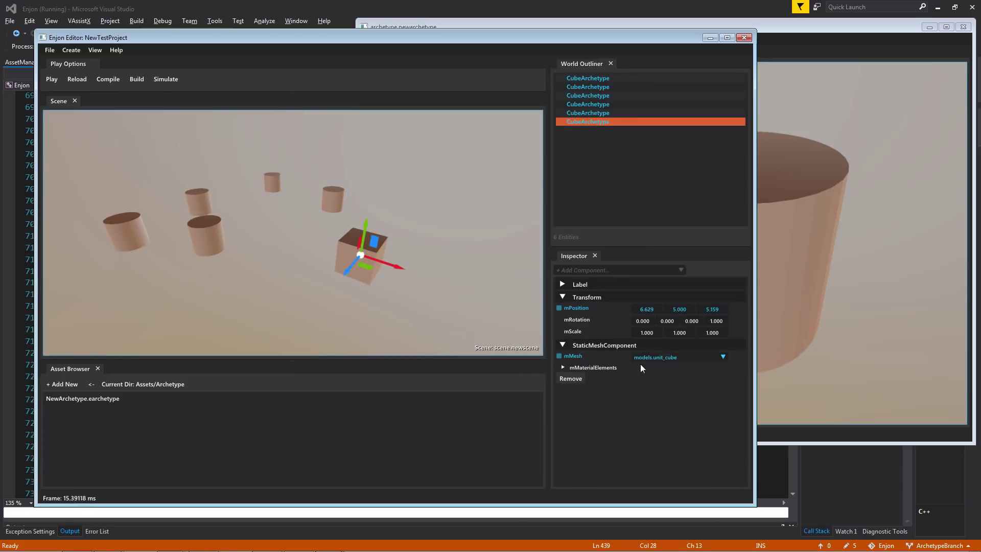
Step: Scale the cube instance to about 2.016 along Y and rotate it about its Z axis
key(r)
mouse_move(365, 222)
mouse_down()
mouse_move(372, 187)
mouse_move(401, 248)
mouse_up()
mouse_move(559, 332)
key(e)
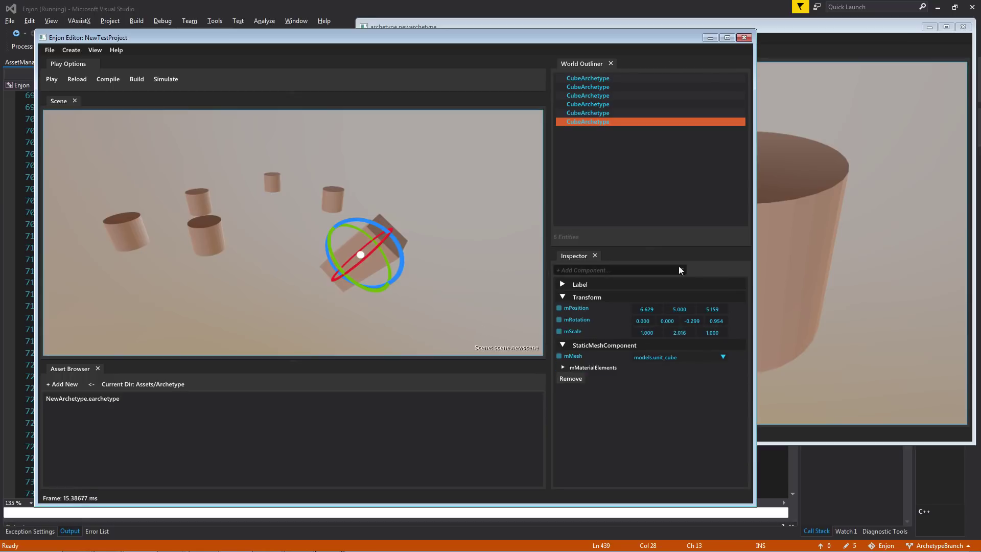
click(828, 241)
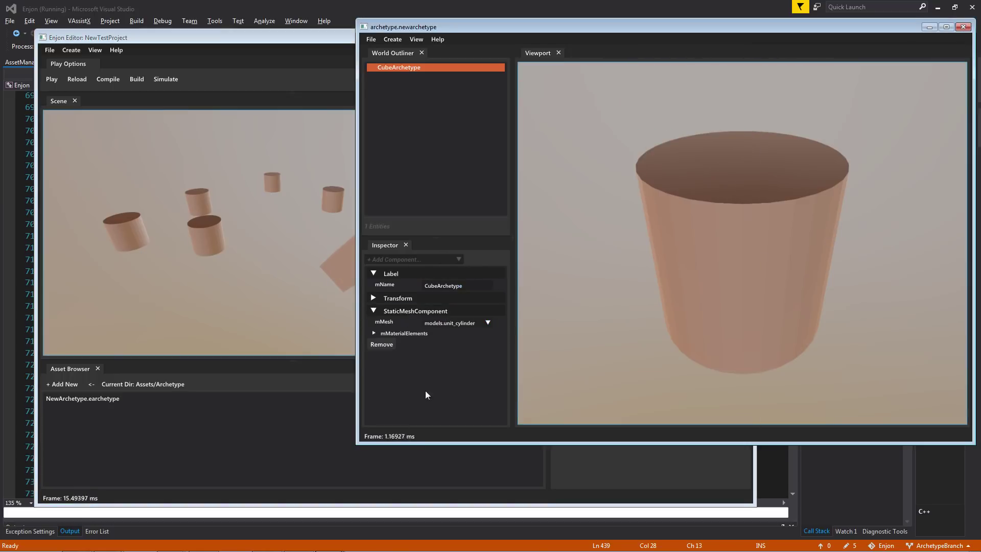
click(292, 290)
click(401, 246)
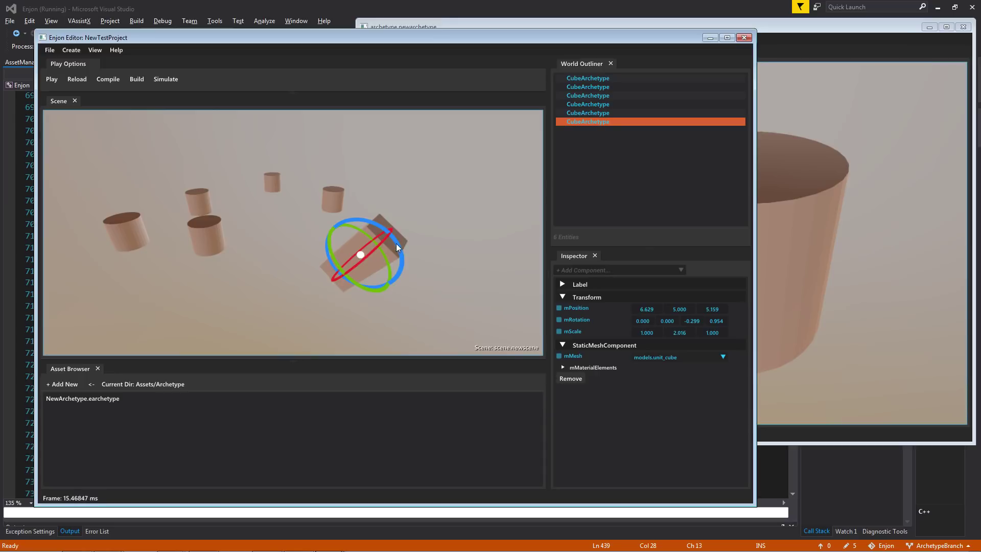
Step: Rotate the stretched cube instance further about its other axes to about -0.042, -0.285, -0.352, 0.890
mouse_move(397, 244)
mouse_down()
mouse_move(371, 239)
mouse_move(370, 305)
mouse_move(334, 302)
mouse_move(341, 222)
mouse_move(397, 243)
mouse_up()
drag(387, 292, 368, 289)
drag(392, 240, 395, 250)
right_drag(300, 303, 302, 301)
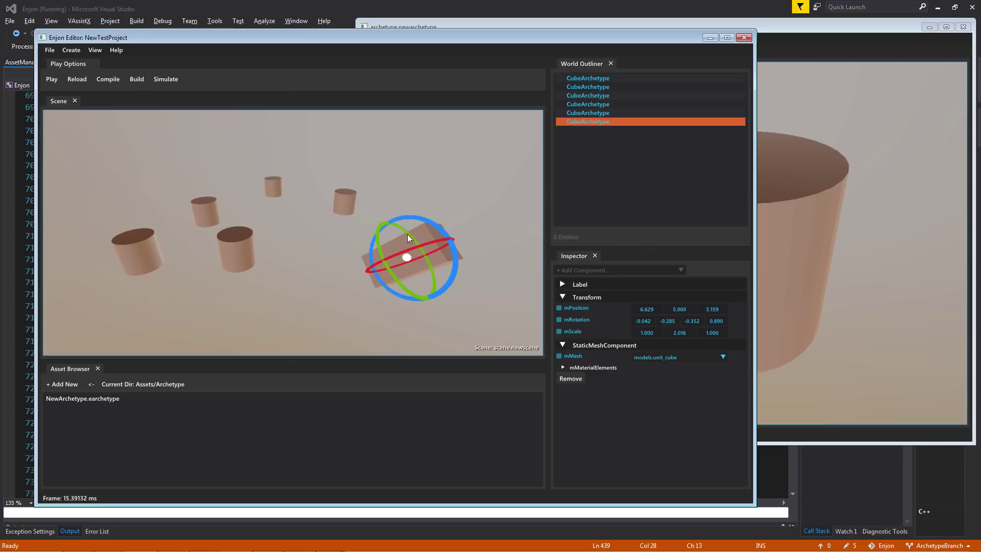
drag(378, 229, 388, 328)
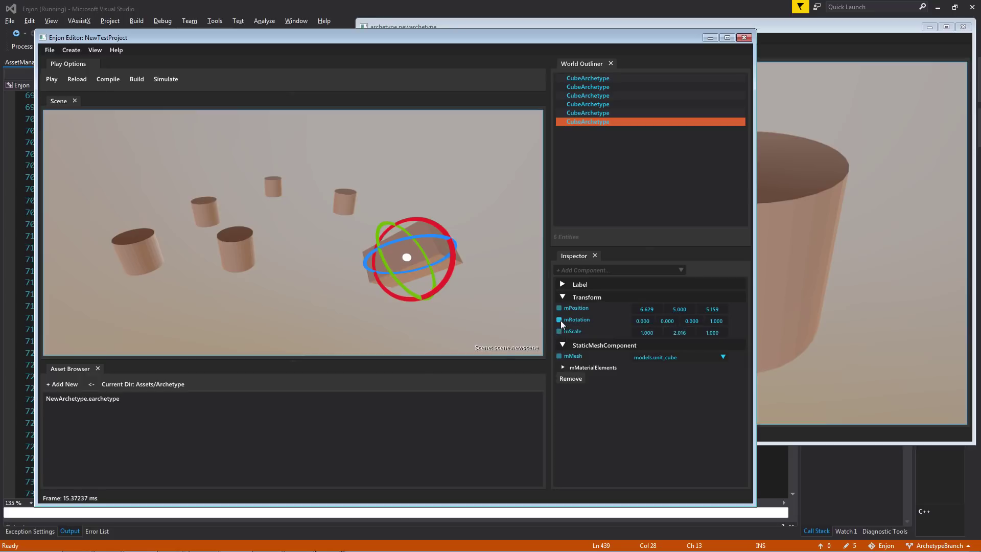
Step: Reset the cube instance's mRotation, mScale and mMesh overrides to the archetype's values and deselect it
click(559, 320)
click(559, 332)
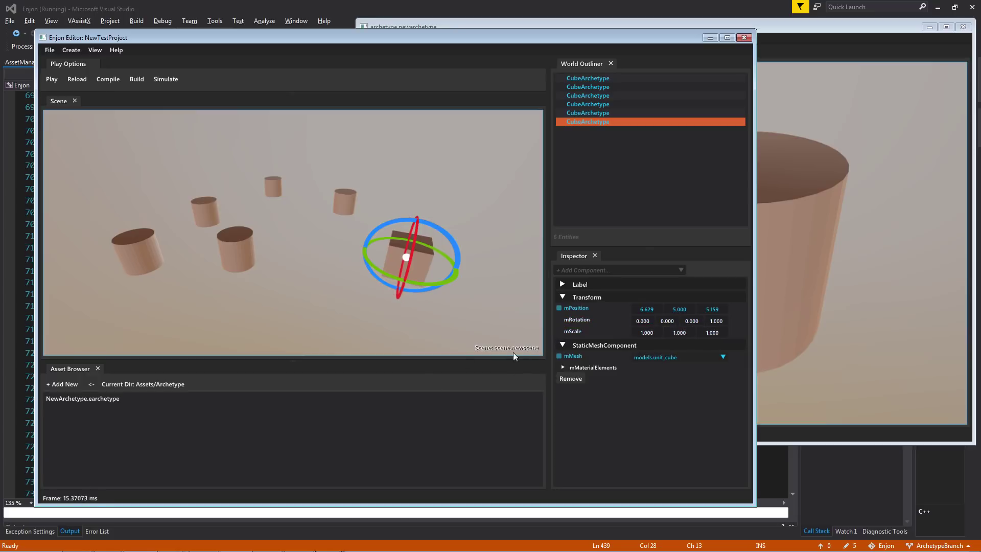
click(442, 315)
mouse_move(443, 316)
right_down()
mouse_move(434, 313)
mouse_move(443, 310)
right_up()
click(392, 259)
click(558, 357)
click(308, 270)
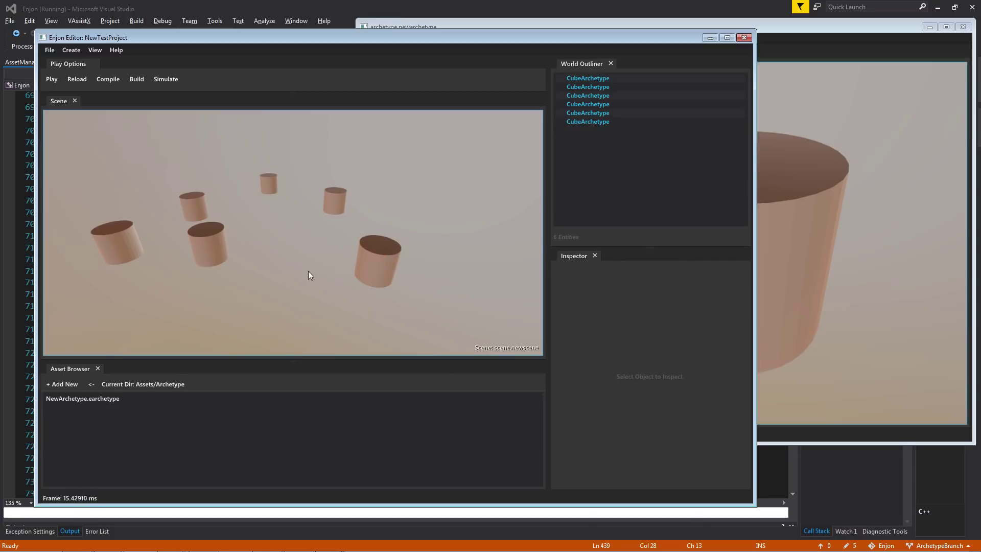
Step: Save the scene with the reverted instance, checking it against the archetype window
right_drag(308, 271, 345, 254)
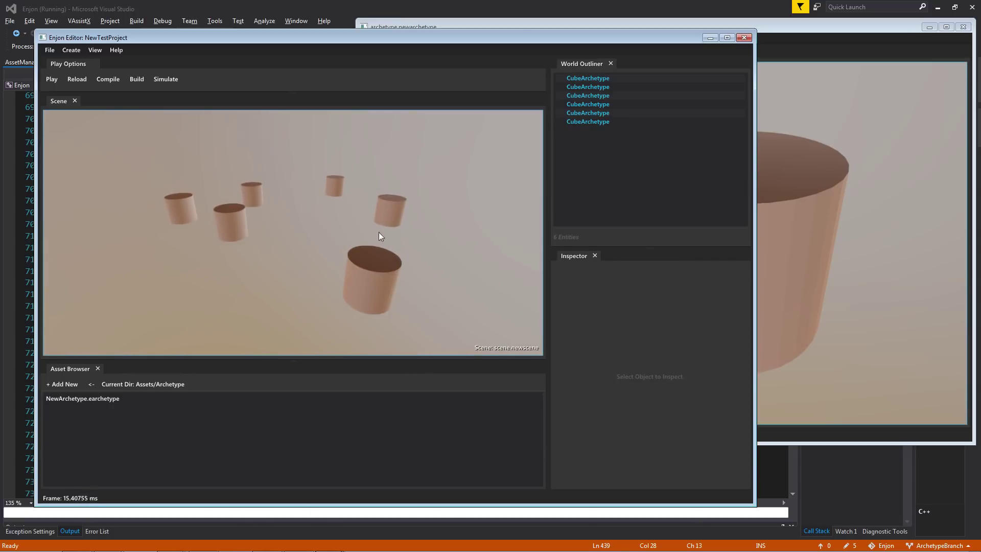
click(53, 54)
click(57, 73)
click(764, 317)
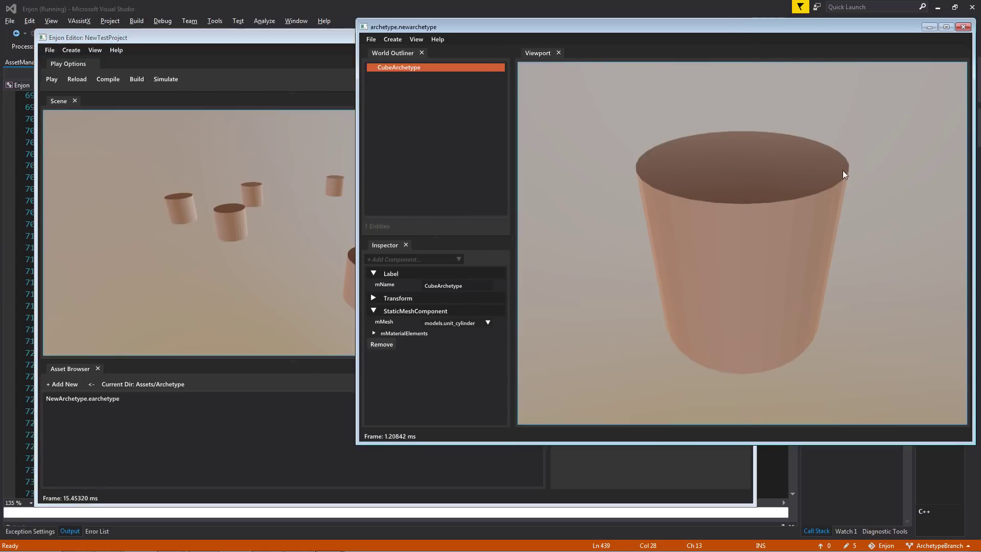
click(128, 420)
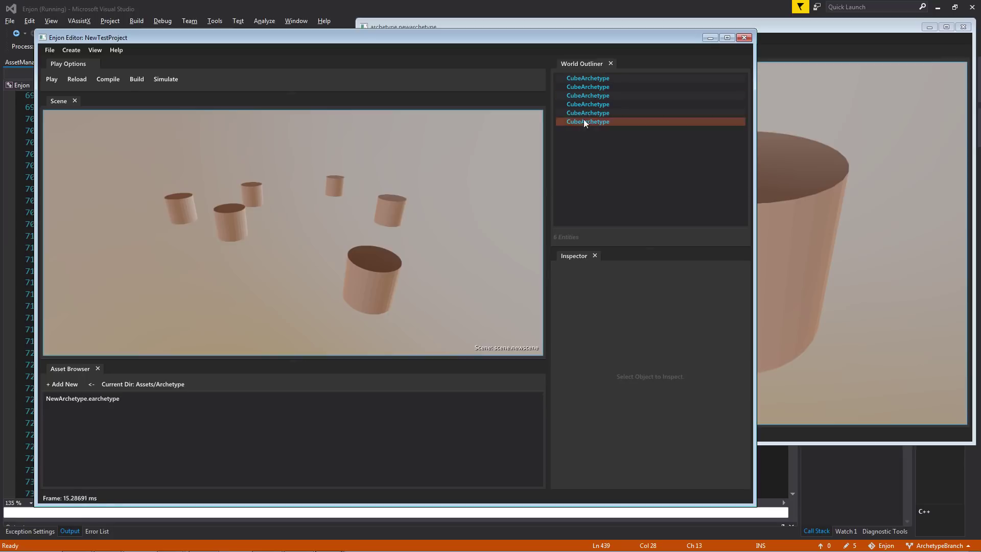
Step: Create a second archetype asset with its default name in Assets/Archetype and open it beside the main editor
right_click(148, 452)
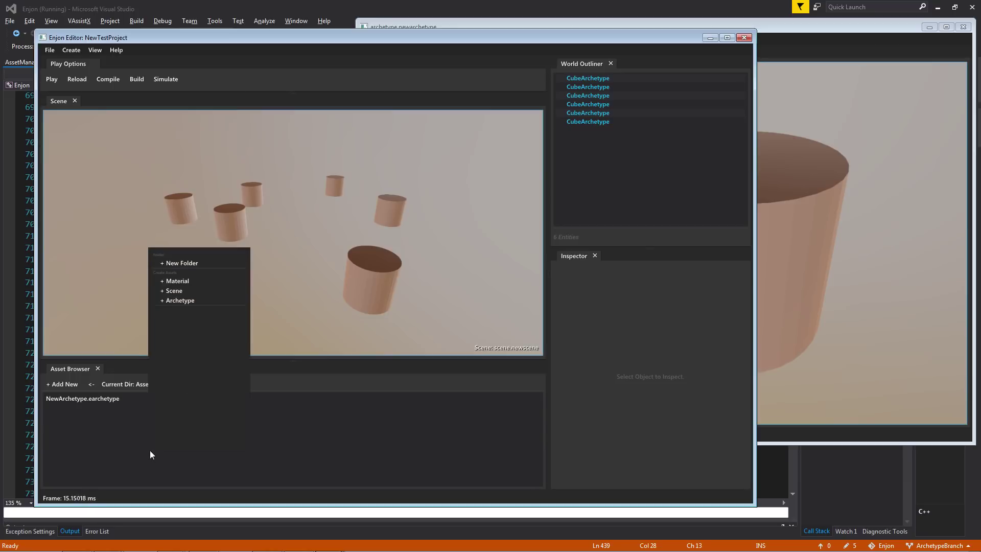
click(169, 304)
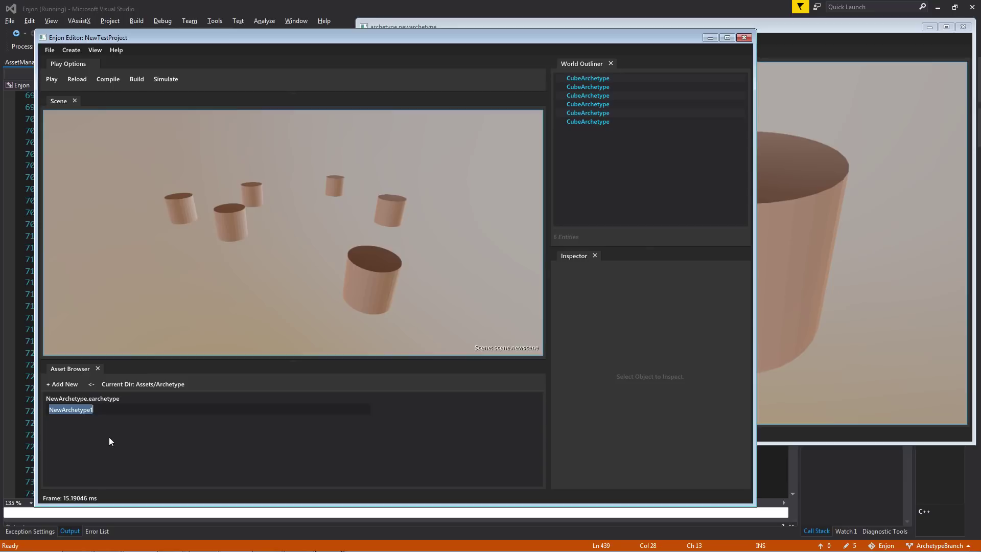
key(Return)
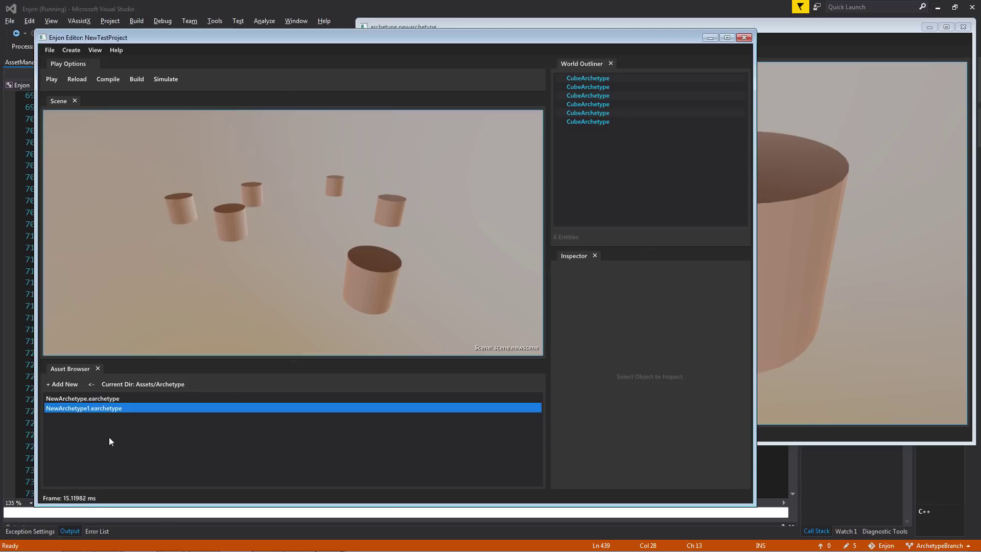
click(94, 409)
double_click(94, 410)
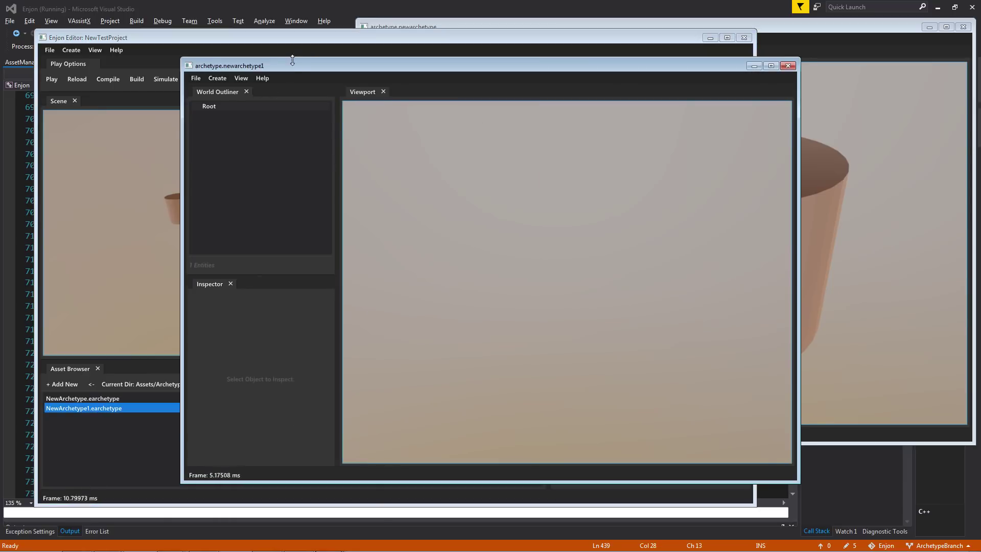
drag(290, 65, 453, 59)
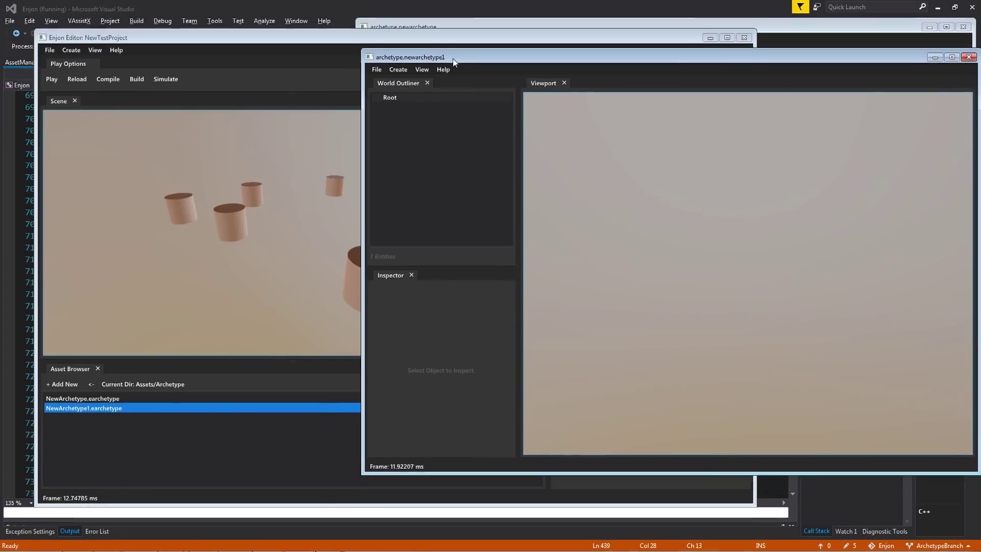
click(402, 97)
click(414, 112)
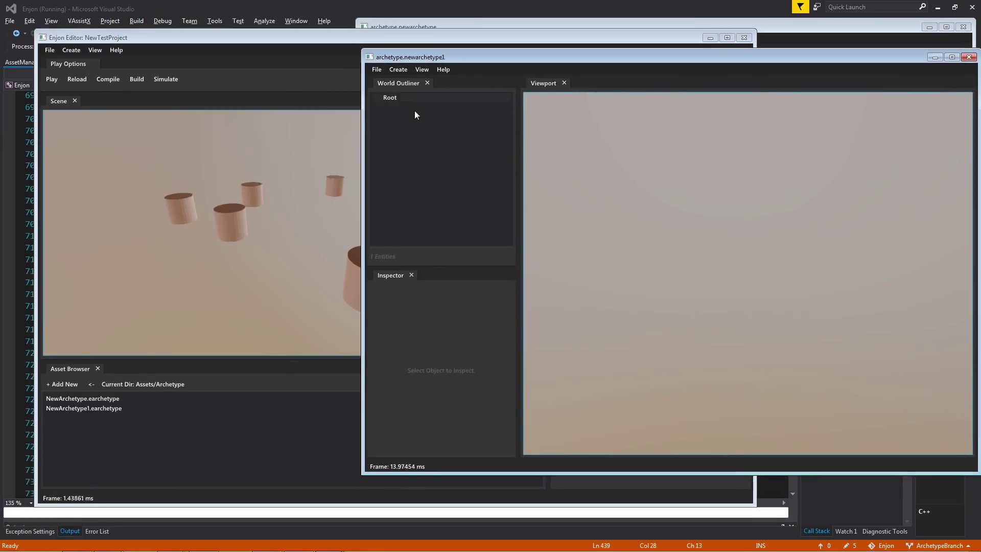
click(409, 98)
click(402, 164)
click(407, 97)
Step: Place an instance of NewArchetype.earchetype in the archetype.newarchetype1 viewport and expand Root in its outliner
click(108, 453)
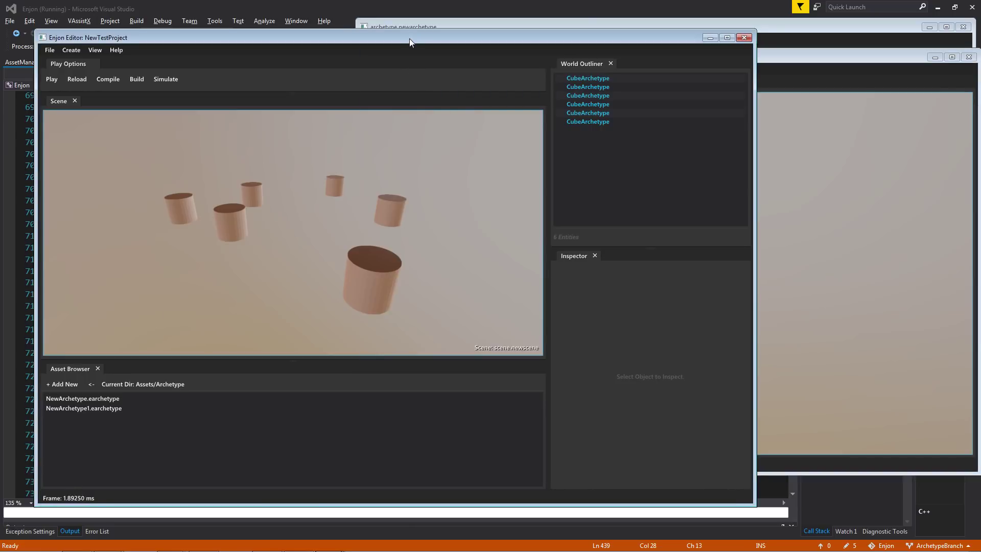
drag(409, 39, 401, 38)
click(79, 399)
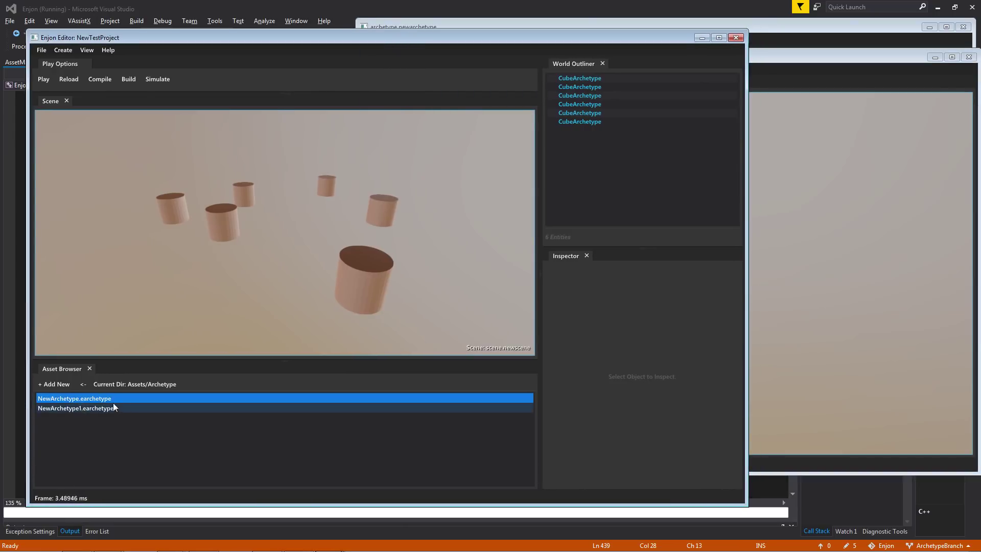
drag(110, 398, 671, 371)
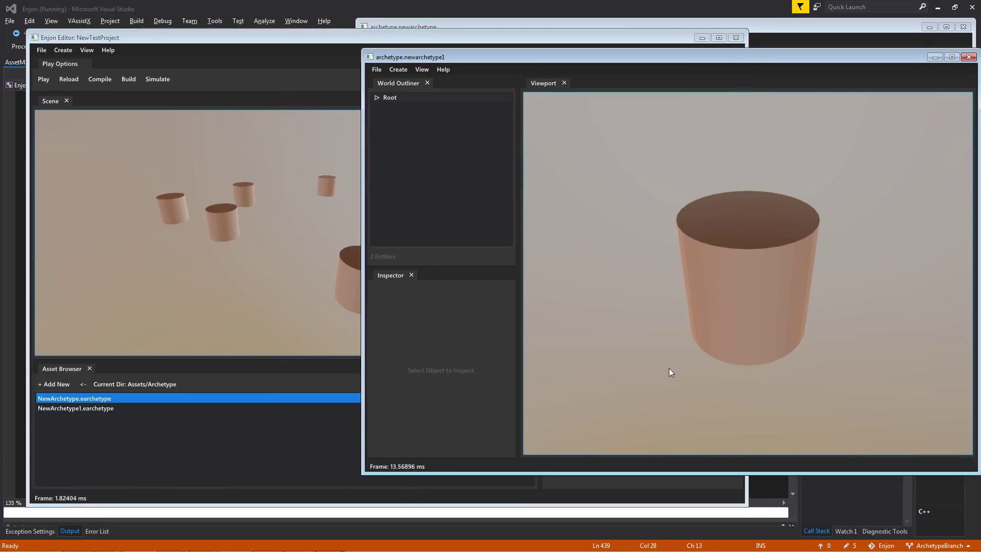
click(376, 97)
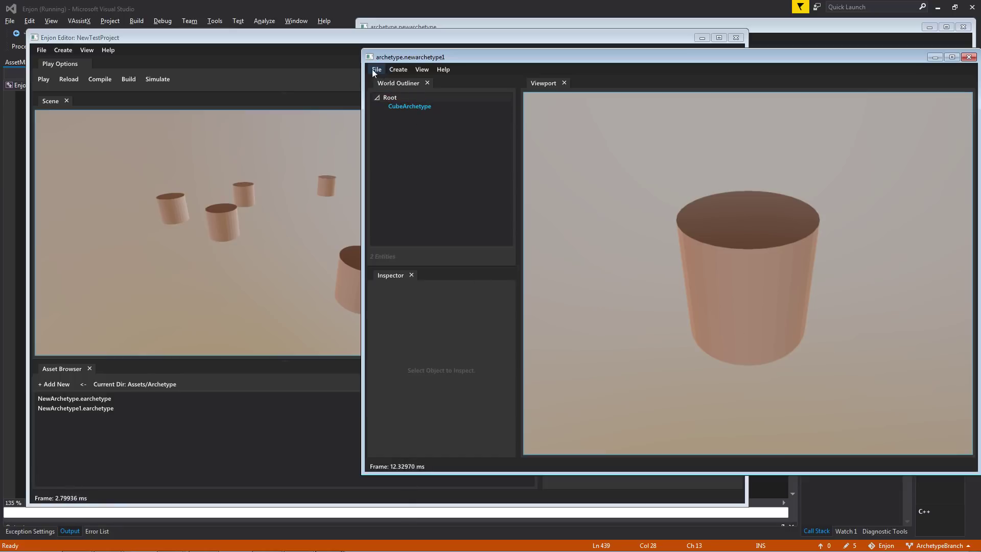
Step: Add a second instance of NewArchetype.earchetype to the archetype.newarchetype1 viewport
click(106, 440)
drag(81, 398, 630, 328)
click(966, 165)
Step: Show the Transform properties of the archetype's children and raise the second CubeArchetype to a Y position of 1.226
click(417, 106)
click(403, 319)
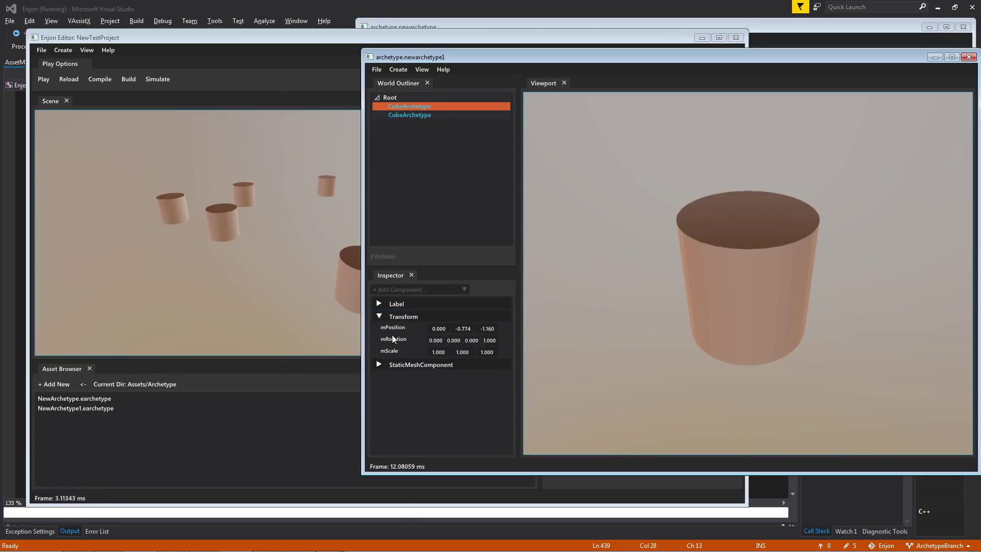
click(409, 114)
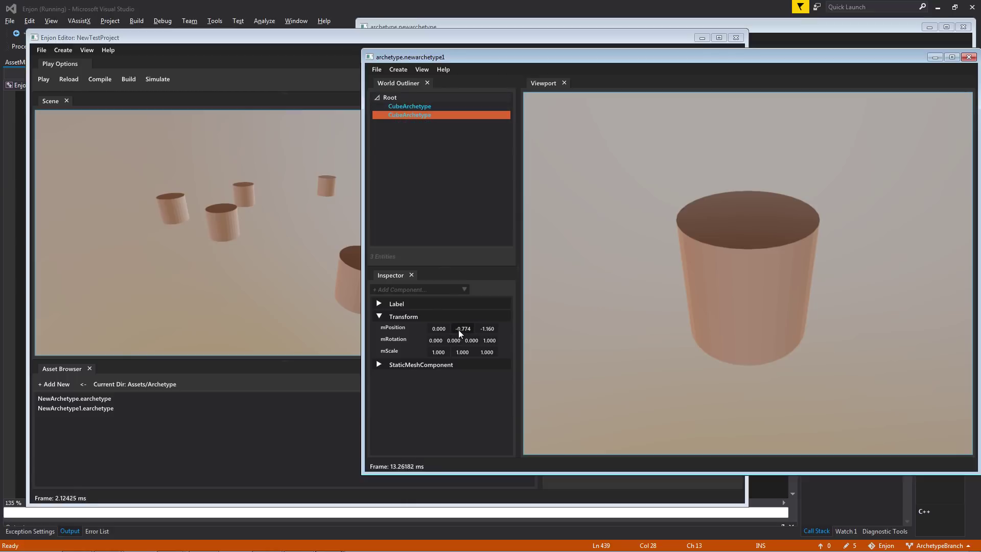
drag(459, 330, 459, 331)
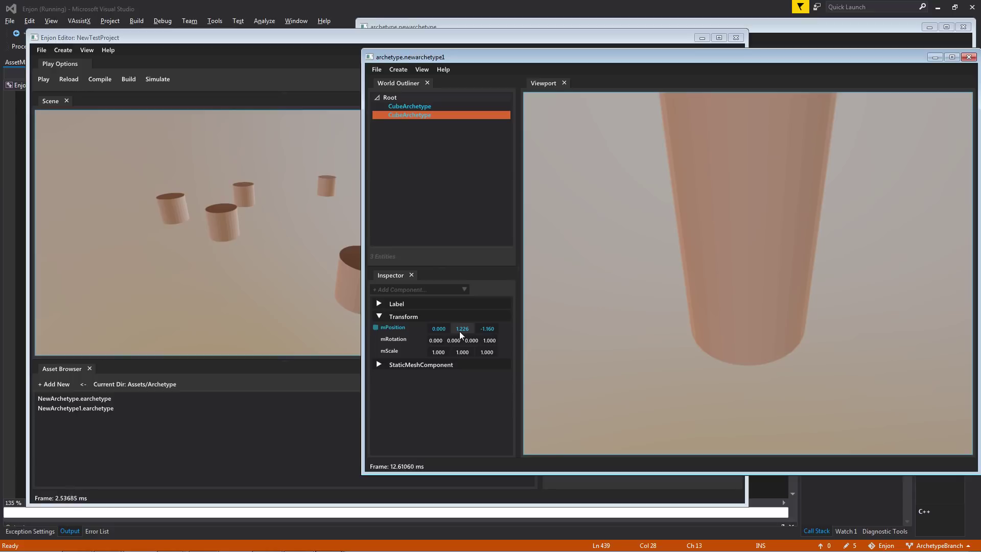
Step: Set the second CubeArchetype's scale to 0.5 on all axes and lower its Y position to 0.226
double_click(433, 353)
text(.5)
double_click(465, 355)
text(.5)
double_click(492, 354)
text(.5)
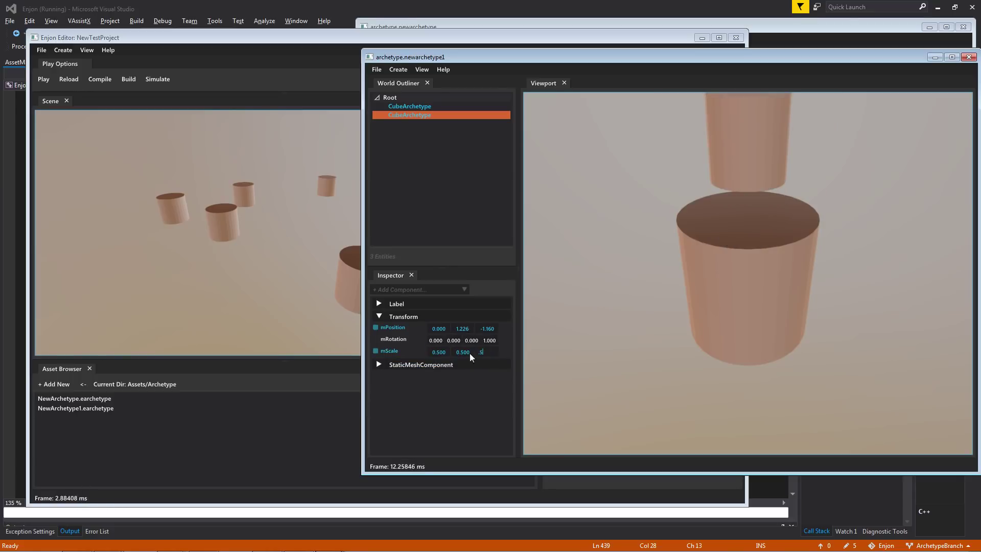
drag(455, 332, 460, 330)
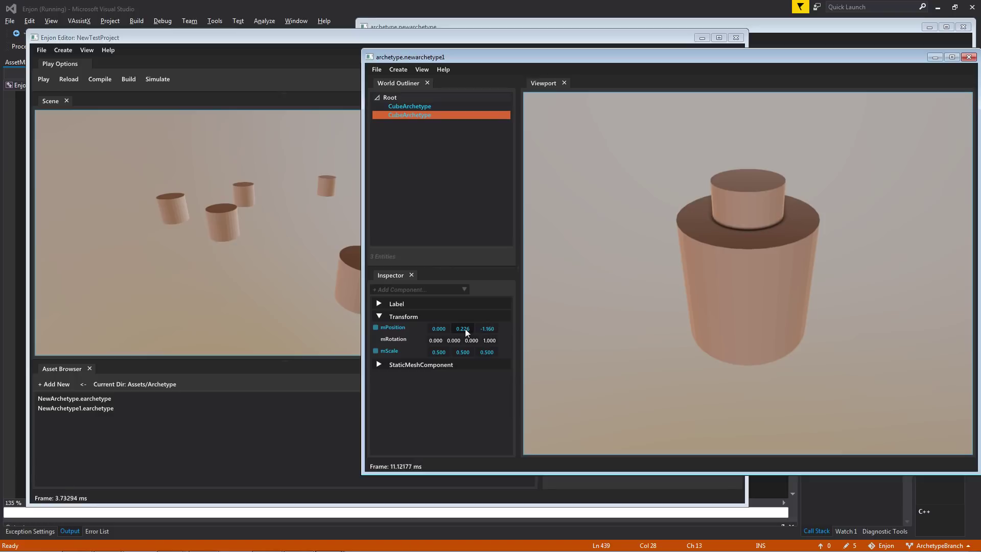
right_drag(748, 273, 753, 271)
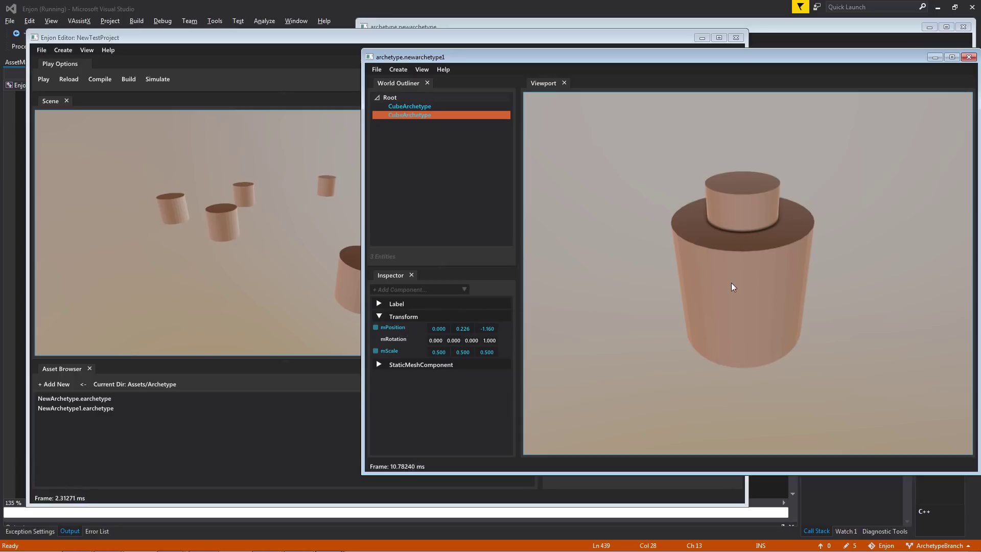
Step: Bring the archetype.newarchetype window alongside and inspect the source values behind the second CubeArchetype's scale and position overrides
drag(464, 25, 360, 28)
click(972, 313)
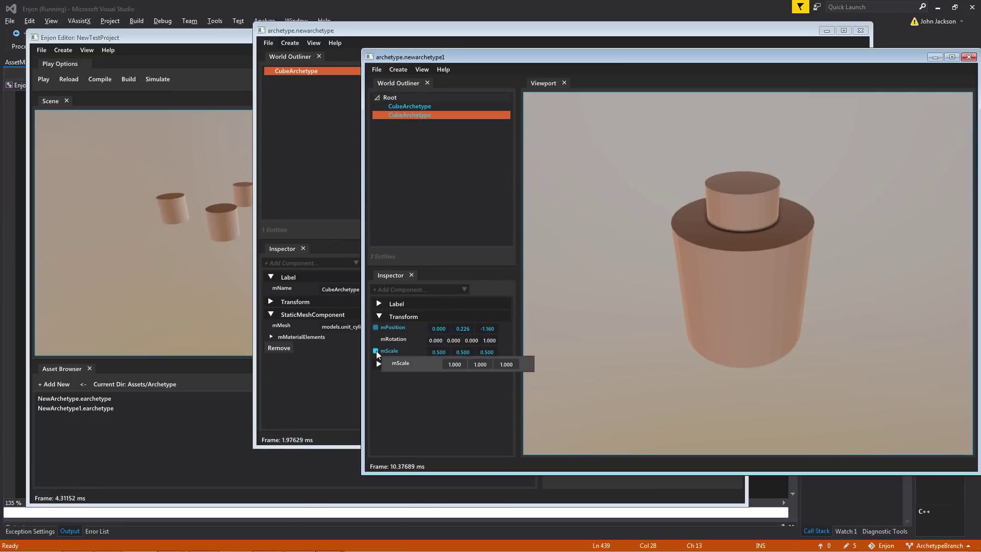
mouse_move(378, 332)
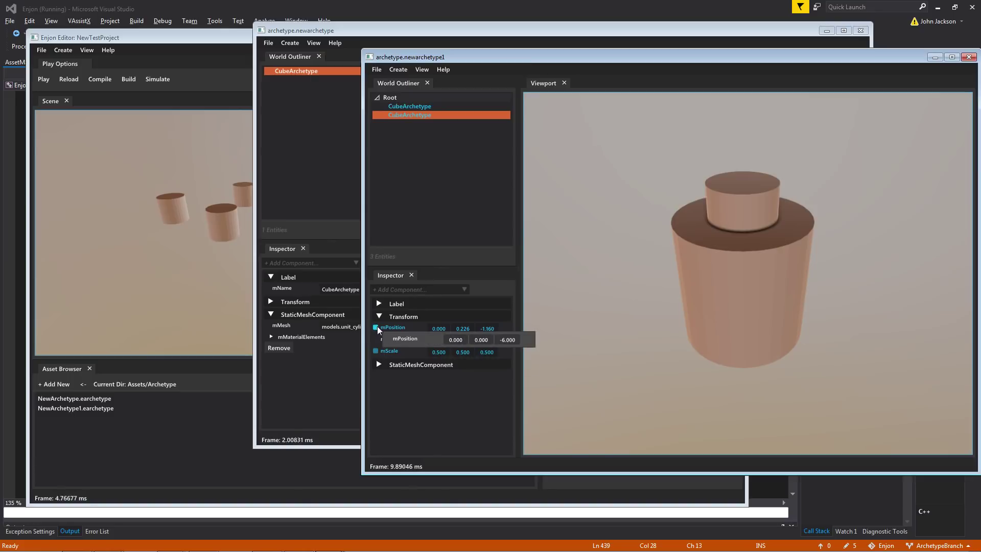
mouse_move(376, 354)
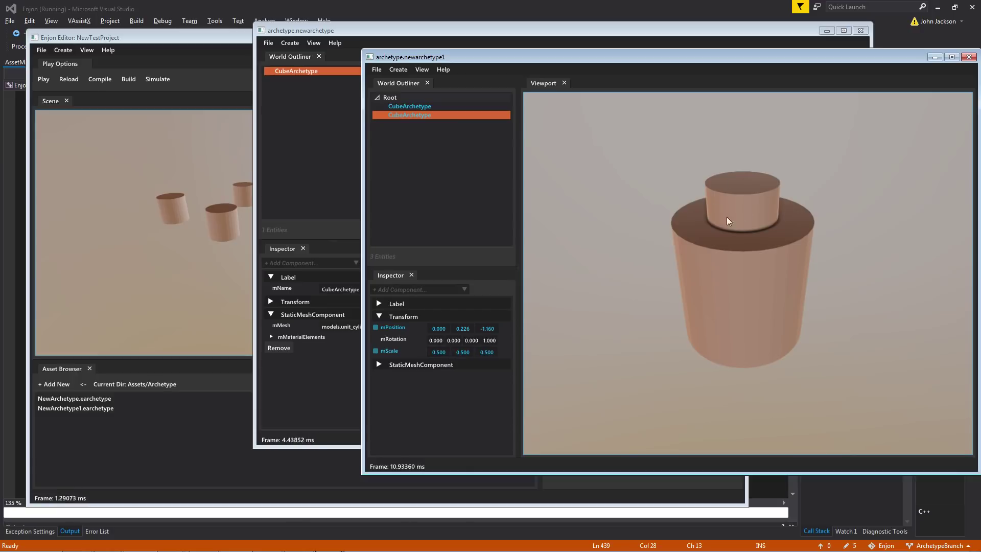
Step: Reset the second CubeArchetype's mScale override, and re-enter a scale of 0.5 on all axes
click(375, 351)
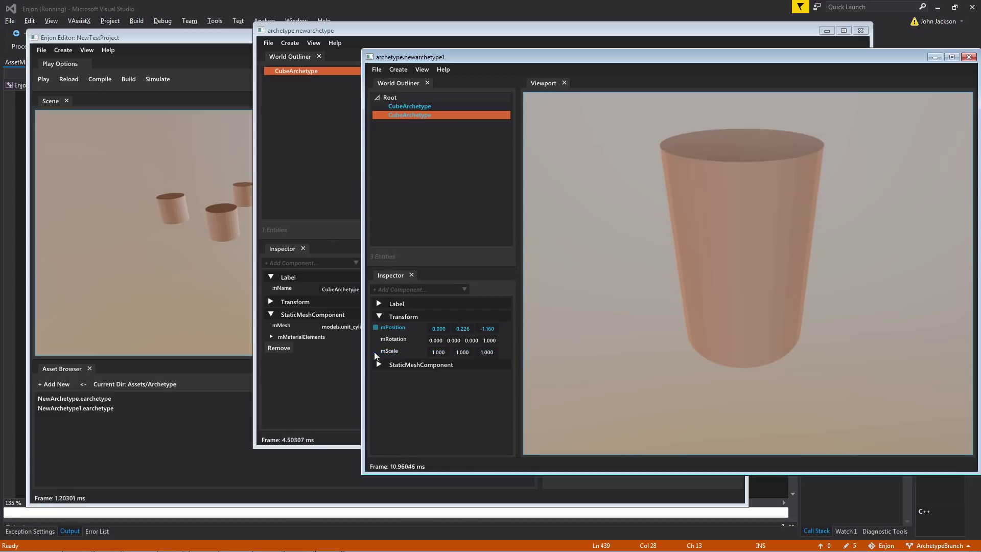
double_click(437, 352)
text(.5)
double_click(462, 352)
text(.5)
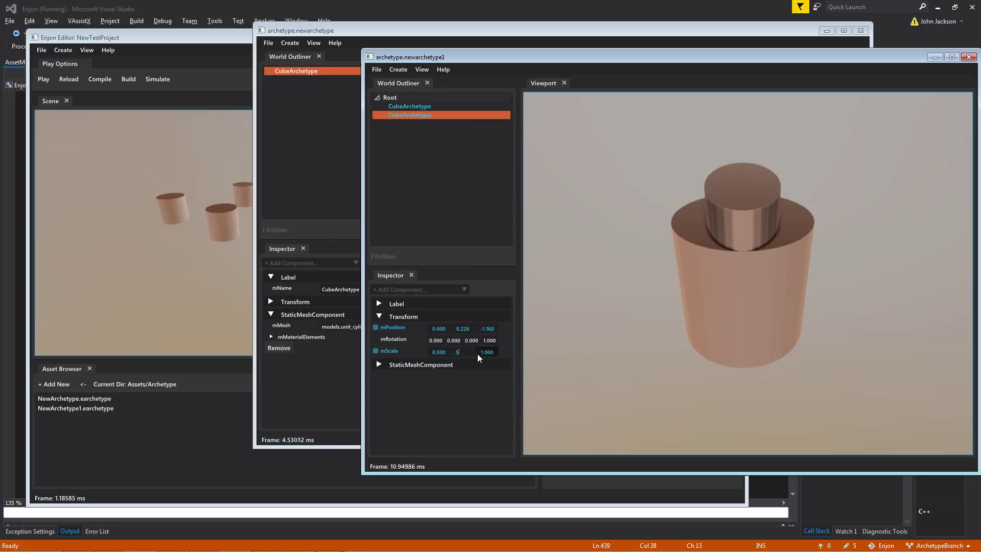
double_click(486, 352)
text(.5)
key(Return)
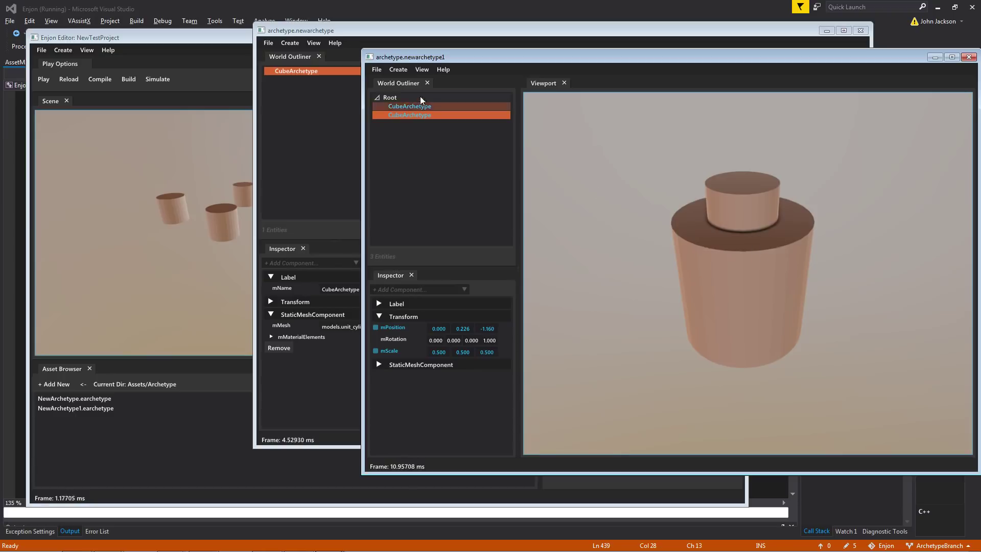
Step: Save the nested archetype and place an instance of NewArchetype1.earchetype in the main editor's scene
click(377, 69)
click(379, 85)
drag(238, 39, 234, 39)
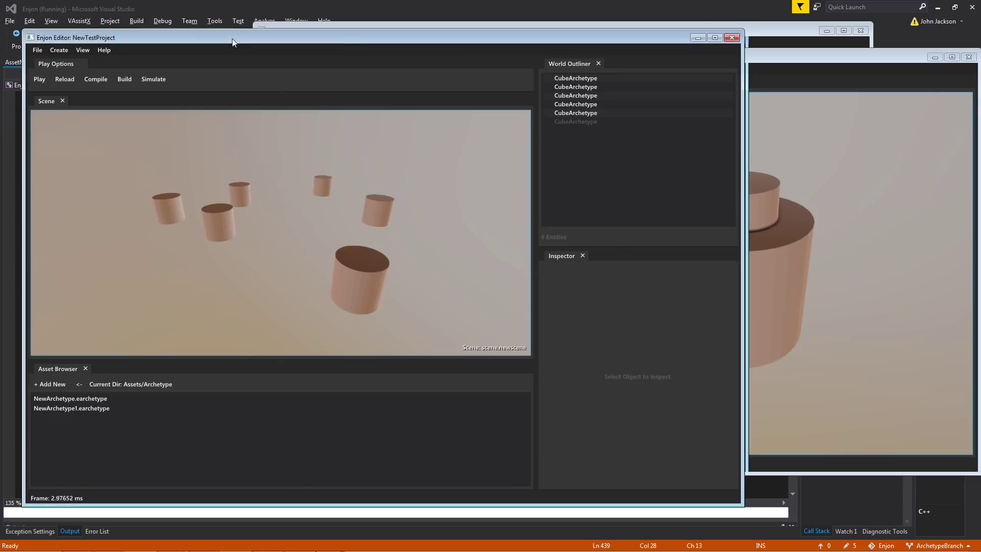
right_drag(336, 241, 355, 256)
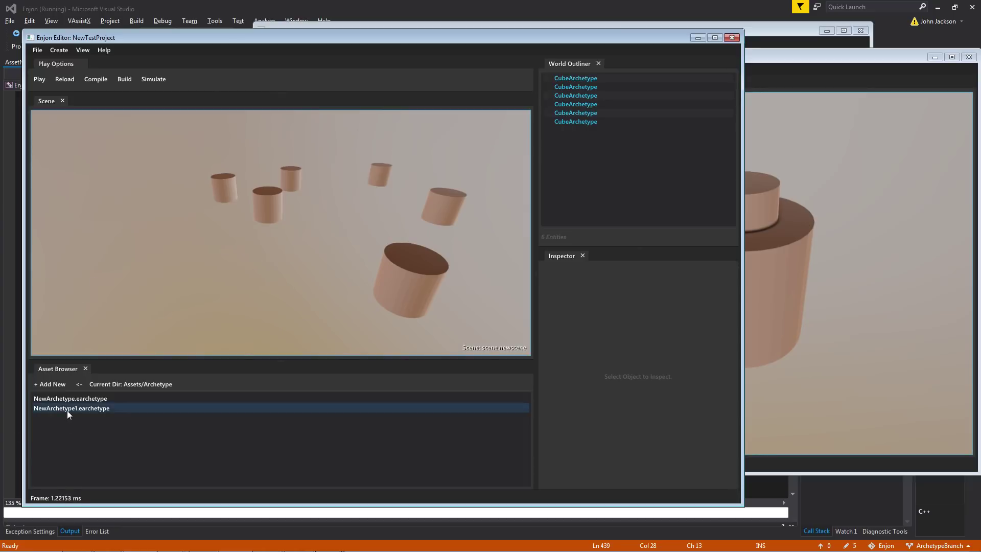
drag(66, 409, 105, 309)
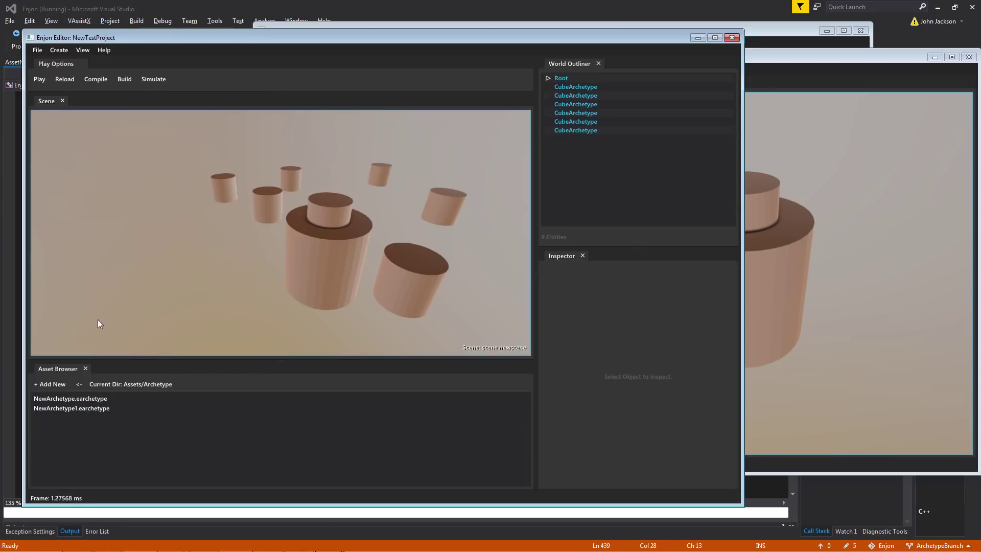
Step: Expand the nested instance's Root in the scene outliner and move Root along Z and X, clear of the other cylinders
click(548, 78)
click(549, 79)
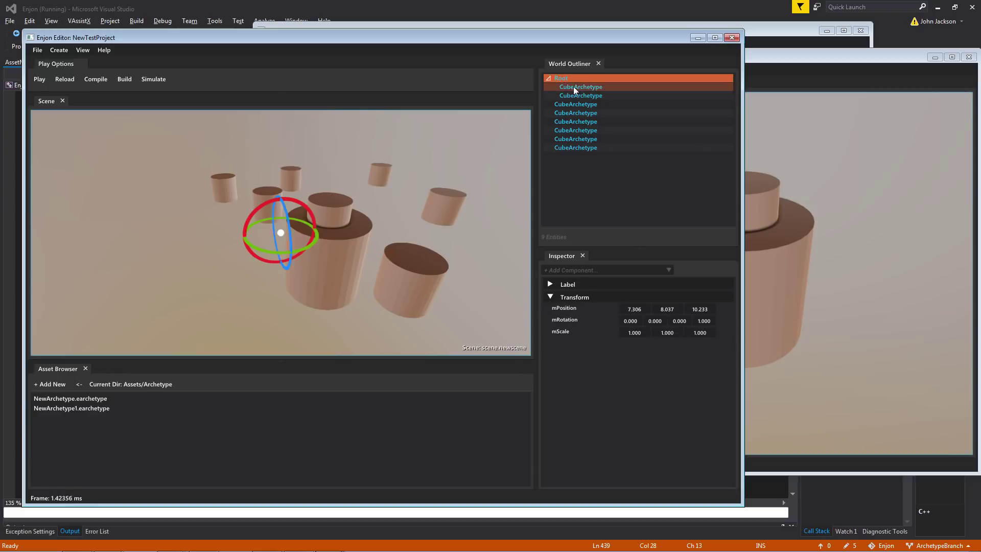
click(573, 87)
click(566, 79)
key(w)
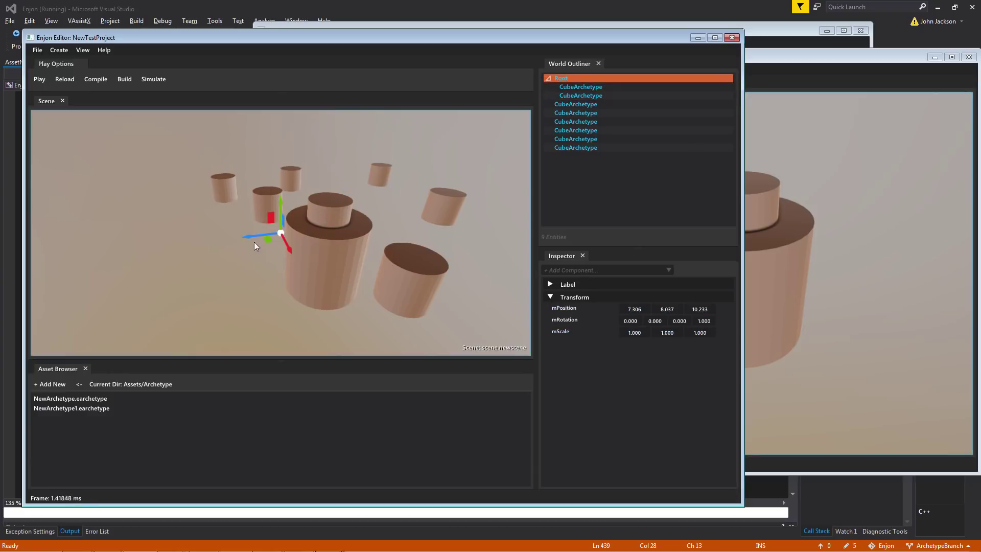
drag(246, 236, 77, 258)
key(d)
right_drag(290, 241, 278, 222)
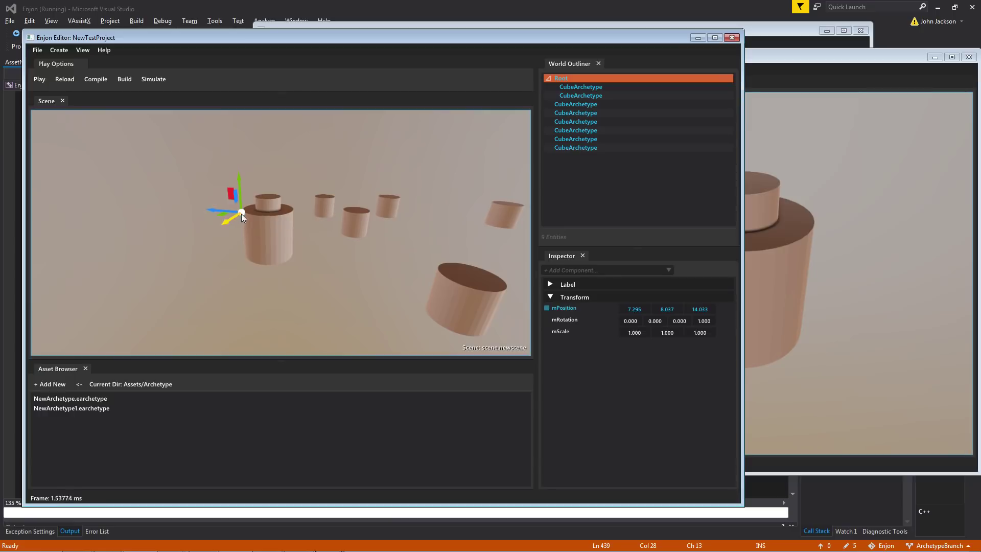
drag(240, 214, 137, 217)
click(284, 241)
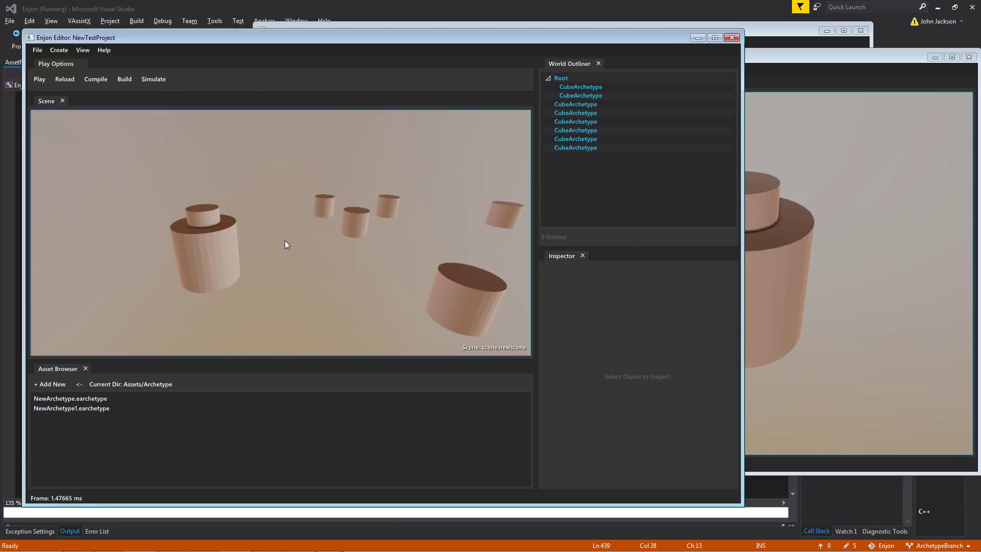
Step: Raise the nested instance's small upper cylinder to a Y position of about 0.607, and reset its mPosition override
key(s)
right_drag(284, 241, 313, 266)
key(a)
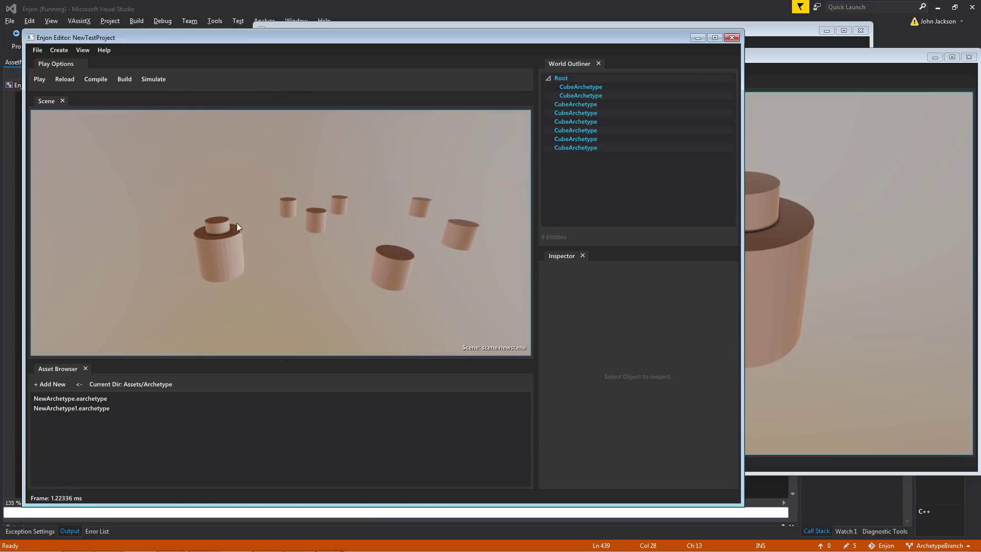
click(220, 225)
mouse_move(217, 198)
mouse_down()
mouse_move(217, 167)
mouse_move(215, 188)
mouse_up()
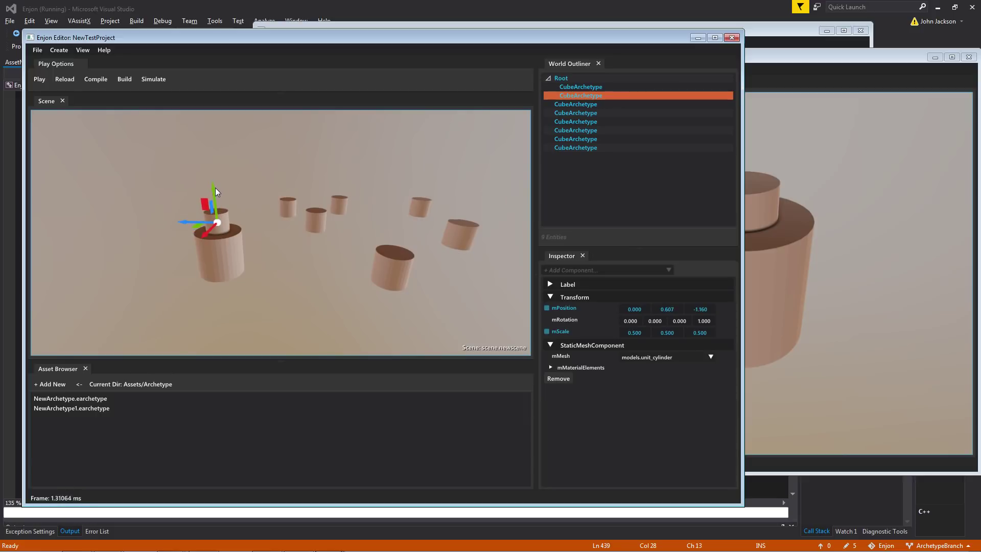
click(547, 308)
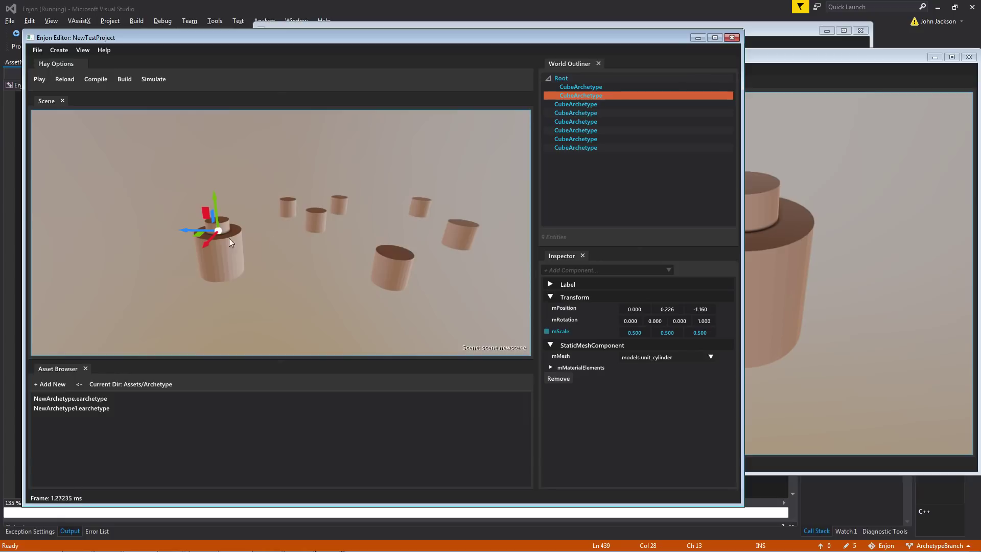
Step: Compare the upper cylinder's inherited values in the scene with the archetype.newarchetype and archetype.newarchetype1 windows
click(218, 229)
click(218, 228)
click(809, 36)
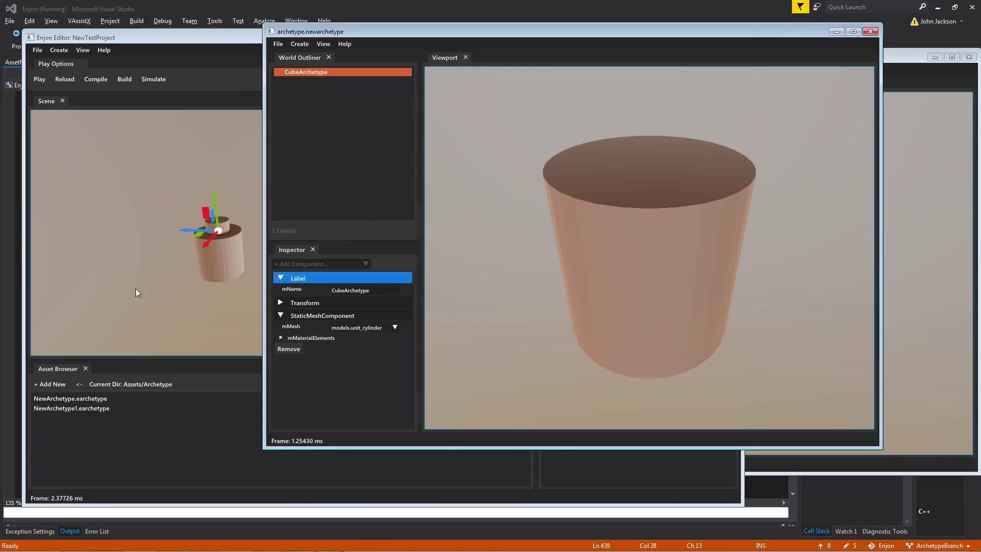
click(250, 216)
click(250, 215)
click(217, 228)
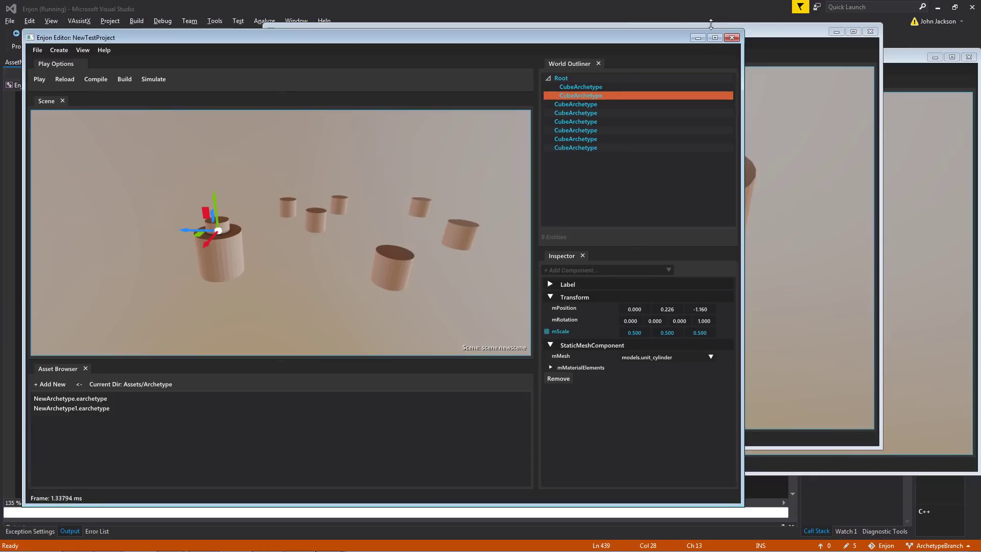
click(768, 29)
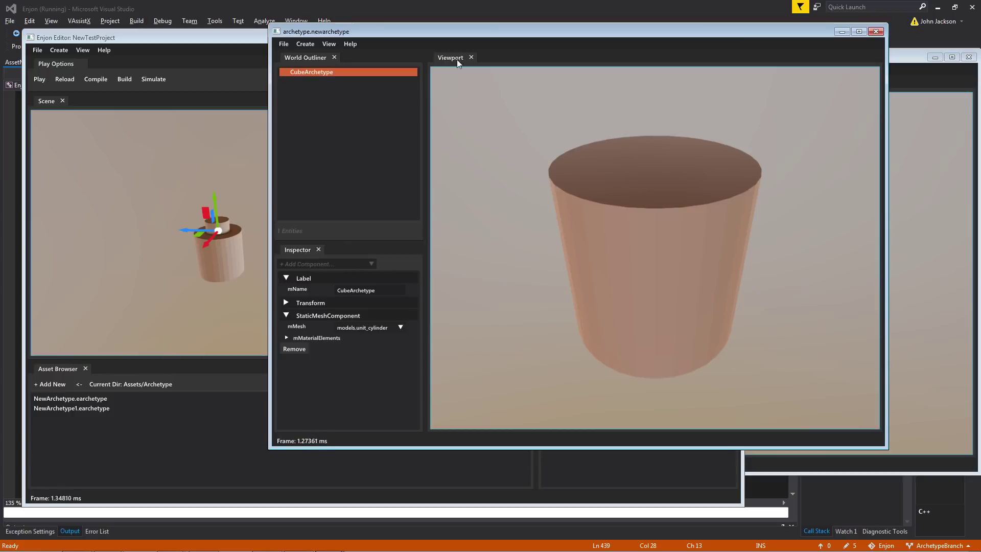
drag(440, 33, 461, 15)
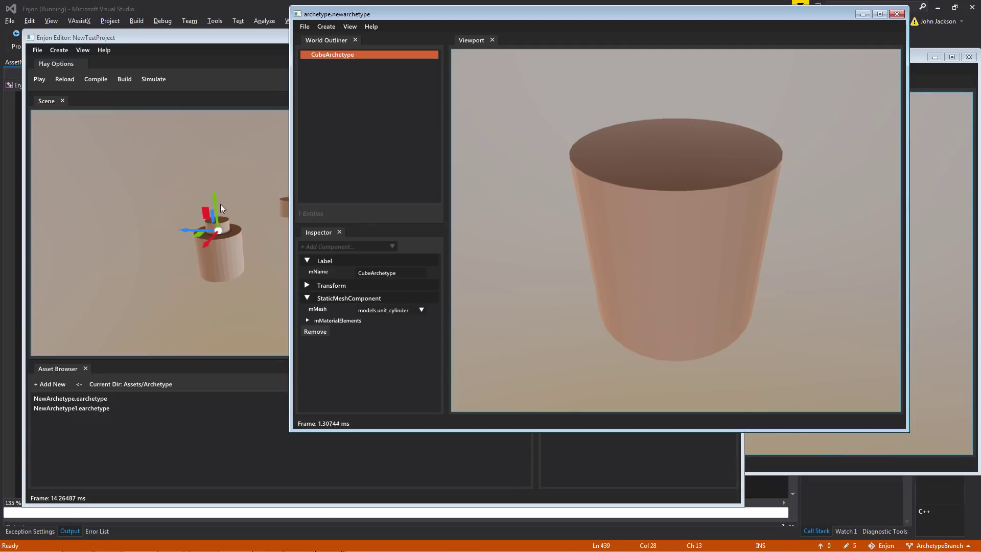
click(227, 238)
click(225, 219)
click(226, 220)
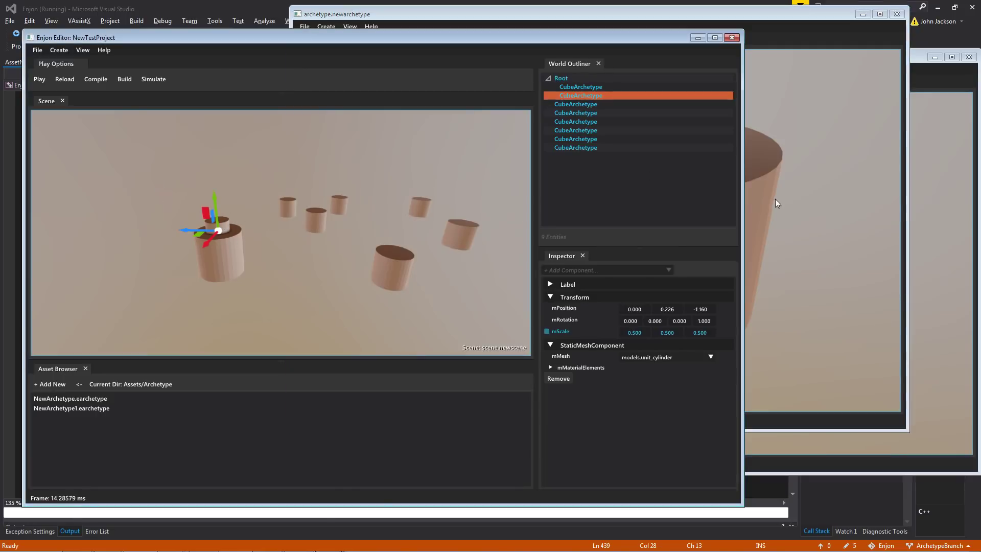
click(925, 192)
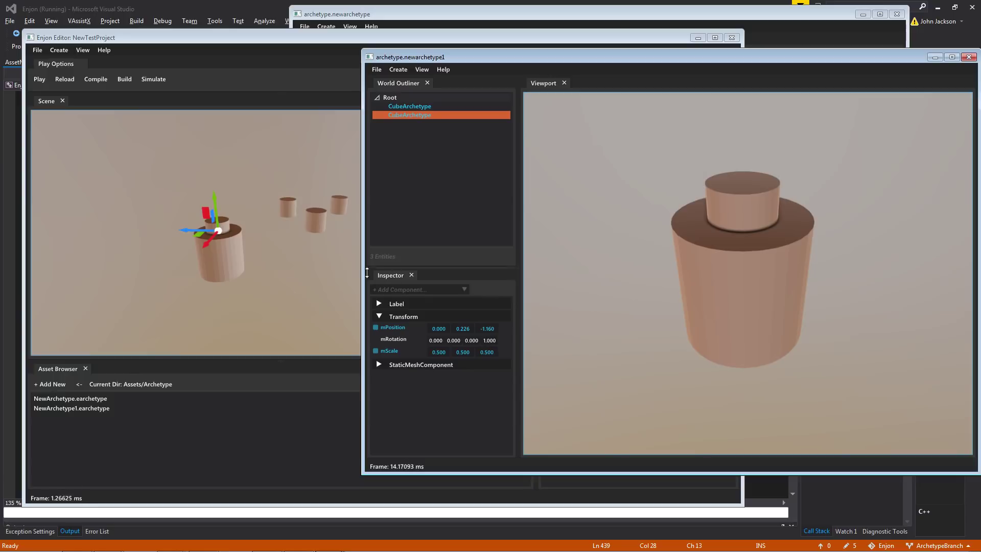
mouse_move(376, 329)
click(253, 305)
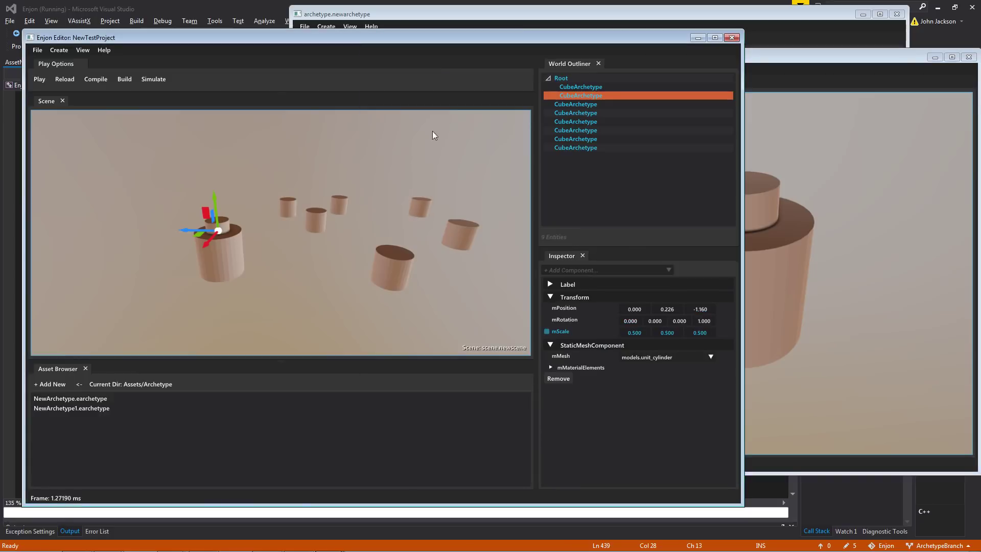
Step: Open the Assets/Material folder in the main editor's asset browser
drag(461, 17, 447, 16)
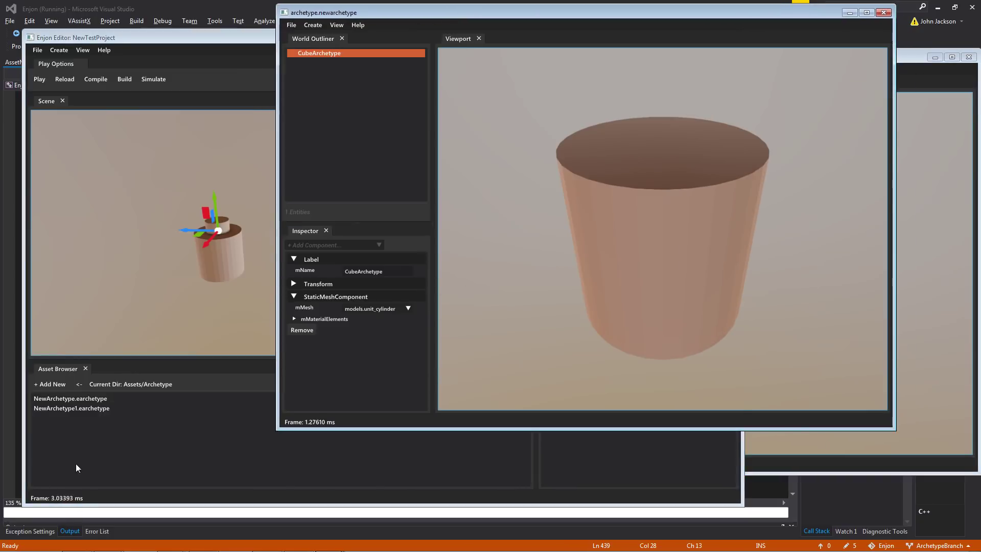
click(80, 428)
click(81, 386)
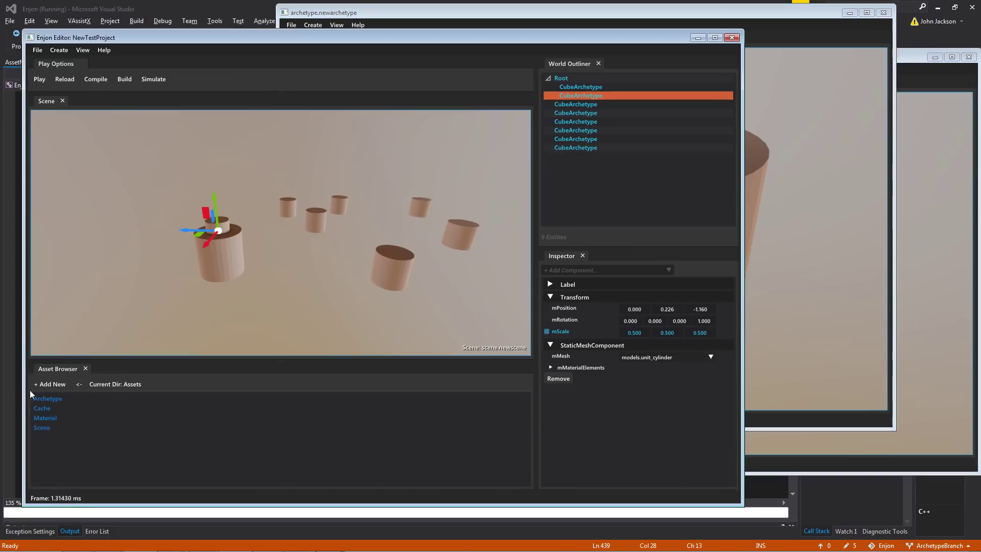
click(49, 418)
click(79, 384)
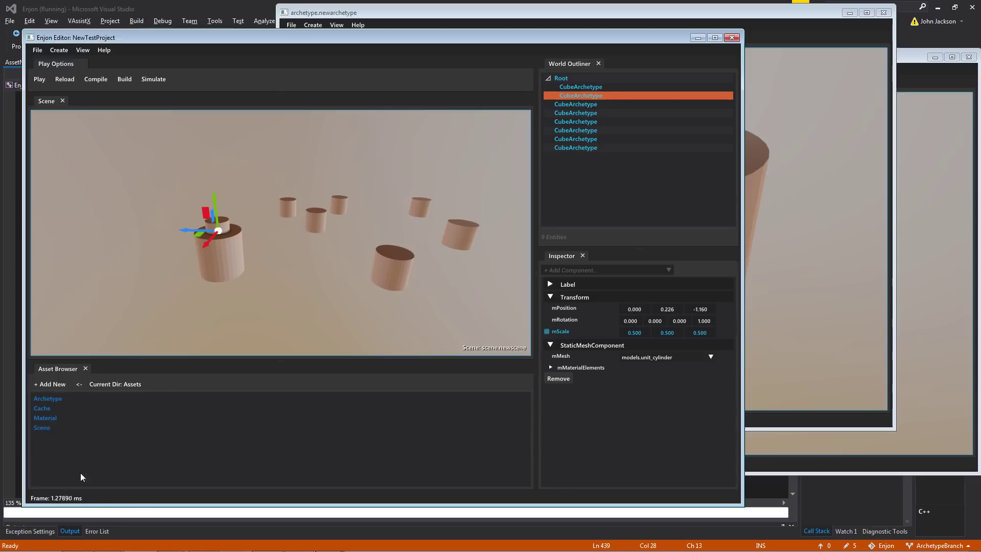
click(56, 418)
Step: Review the base archetype and nested archetype windows, and return to the main scene with nothing selected
click(829, 237)
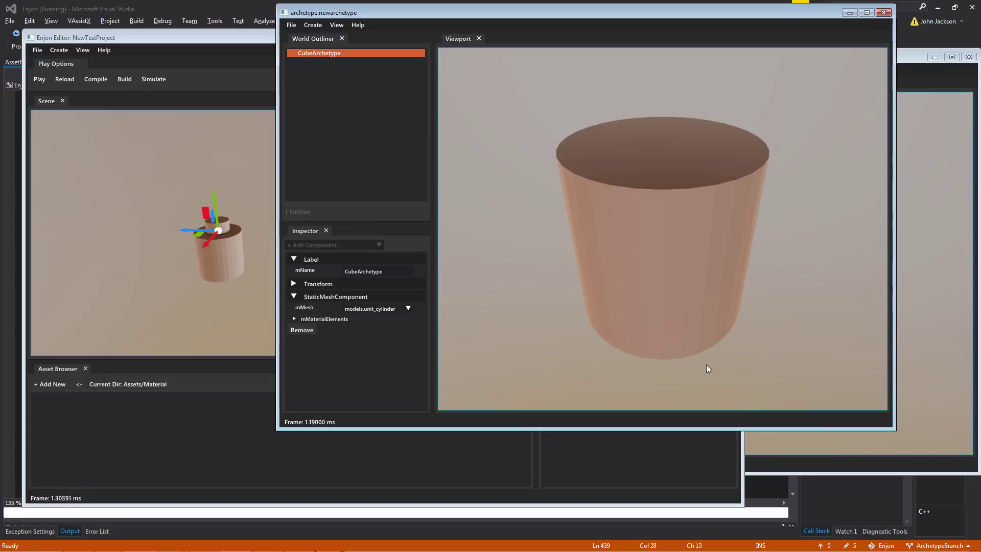
click(945, 220)
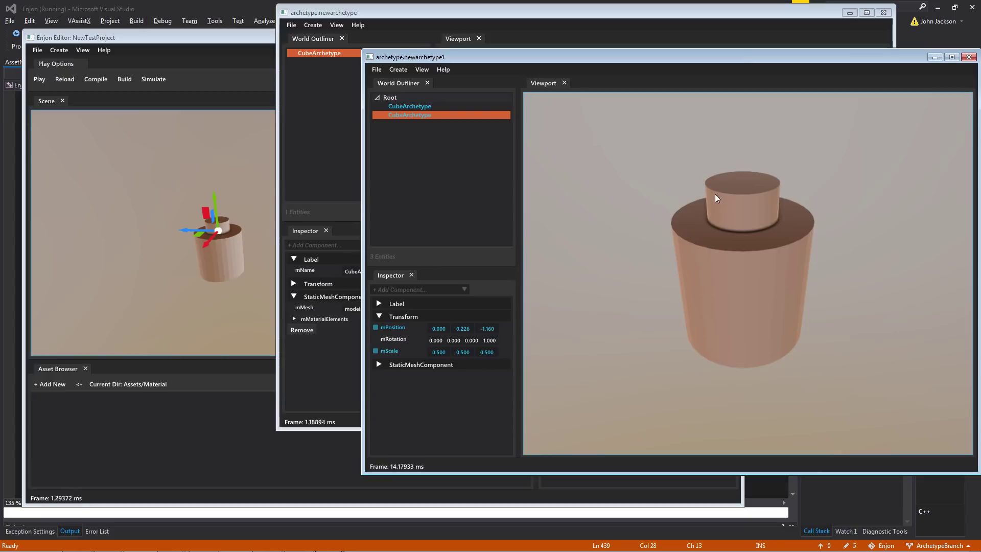
click(161, 296)
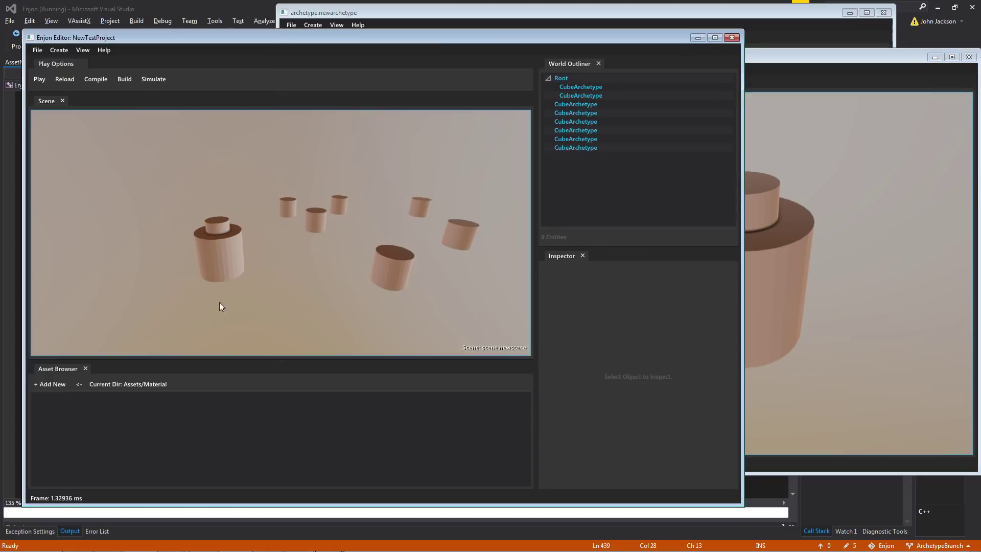
right_click(185, 432)
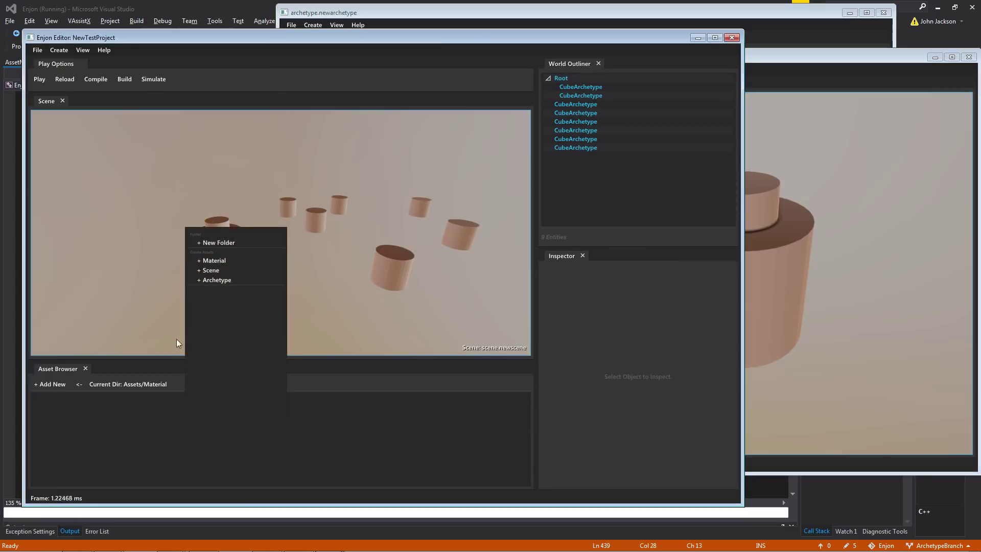
click(121, 424)
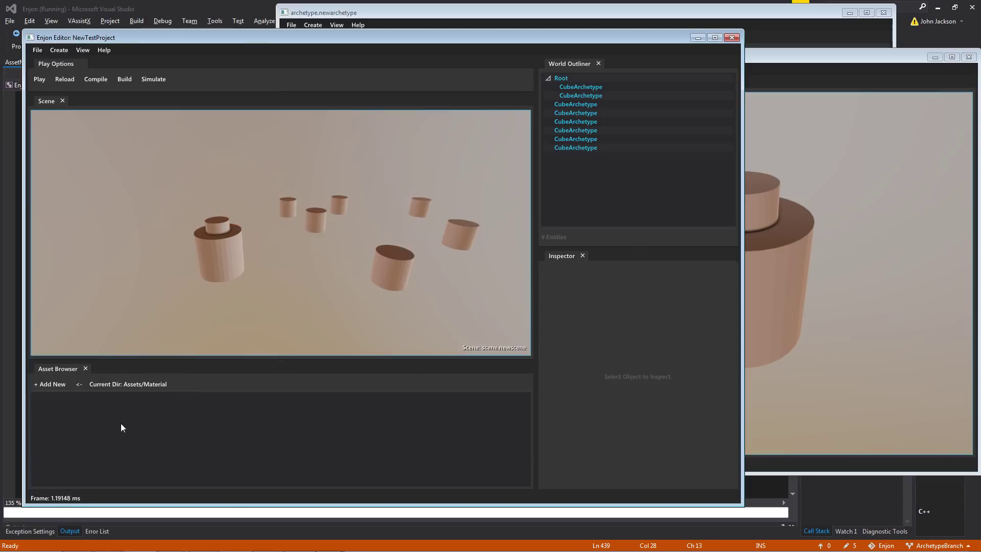
click(80, 387)
double_click(53, 415)
Step: Create a folder named MahogFloor in Assets/Material and open it
right_click(127, 432)
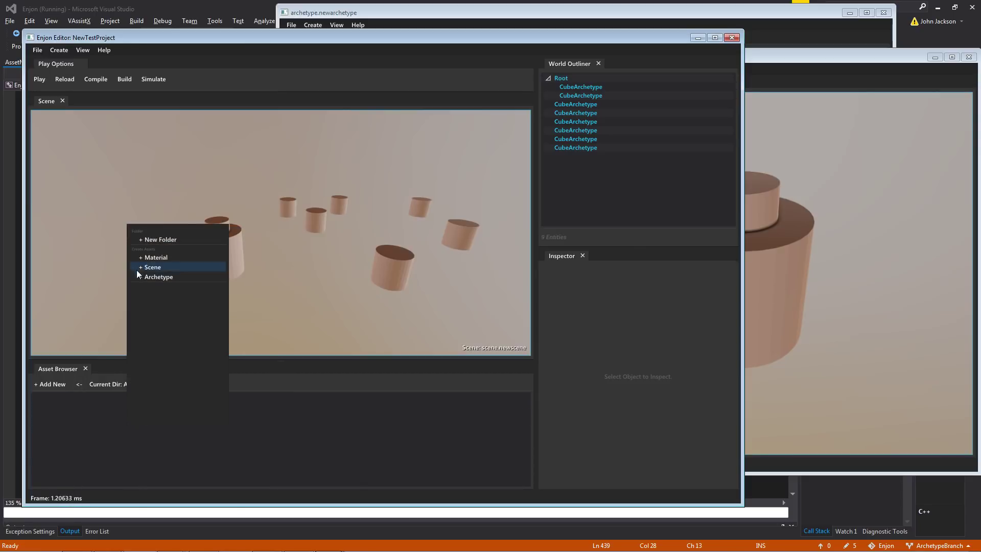
click(153, 239)
text(M)
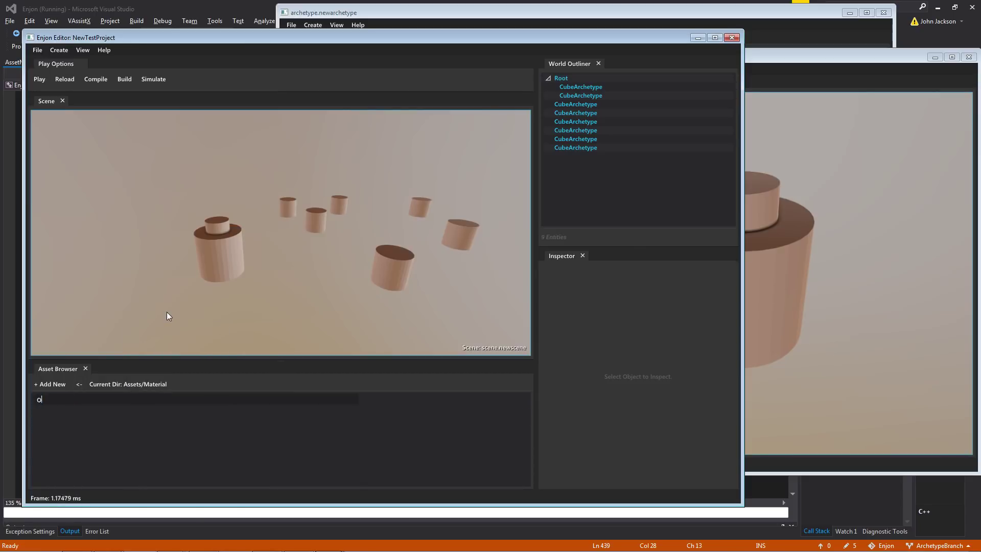
key(BackSpace)
text(MahogFloor)
key(Return)
double_click(67, 399)
Step: Create a new material named M_MahogFloor in the MahogFloor folder
right_click(133, 421)
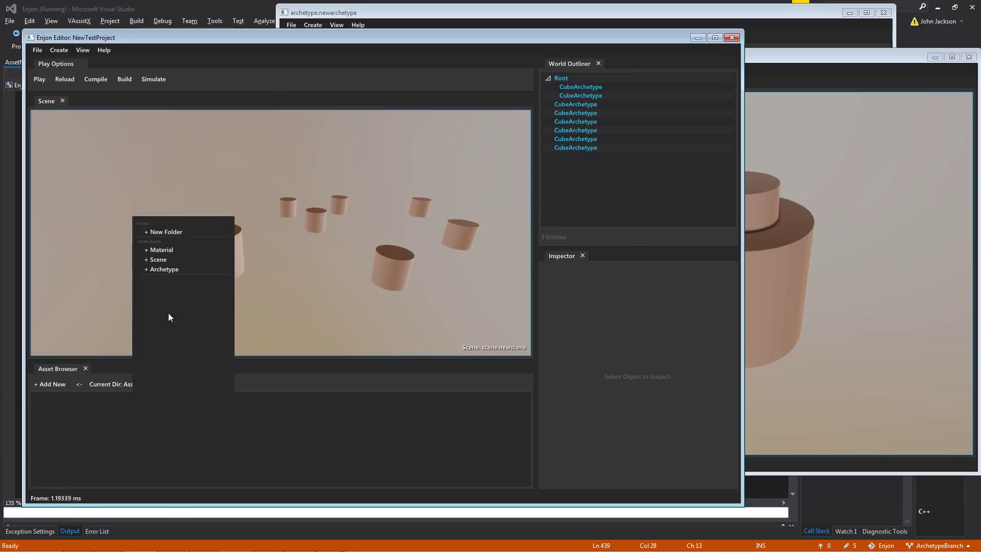
click(164, 250)
text(M_MahogFloor)
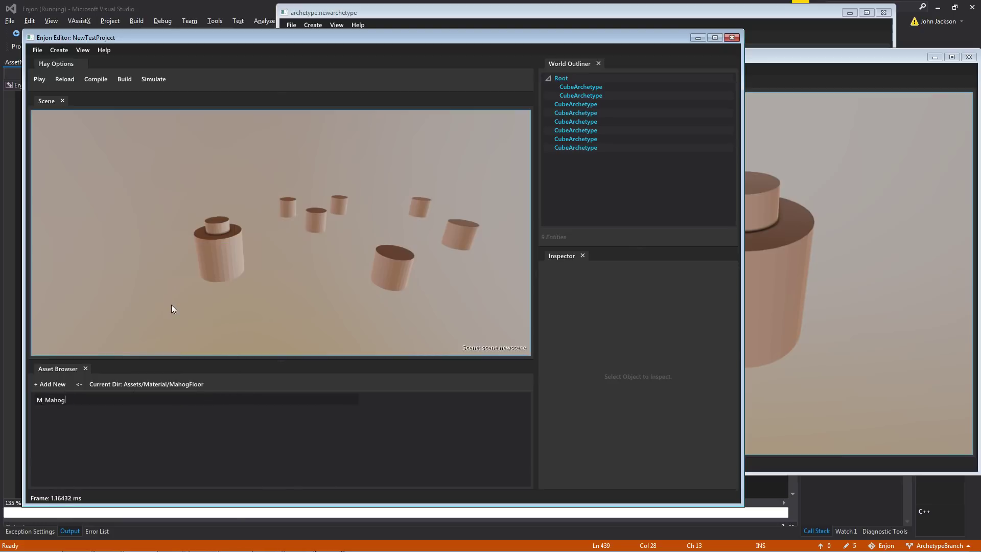
key(Return)
Step: Open the M_MahogFloor material and assign it the DefaultStaticGeom shader graph
mouse_move(198, 547)
click(107, 542)
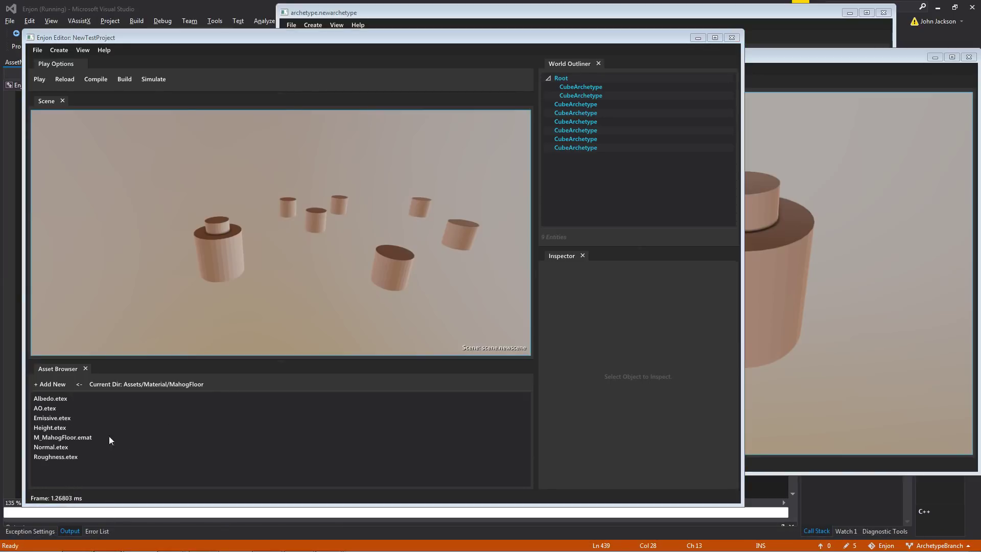
click(86, 438)
double_click(84, 437)
click(571, 219)
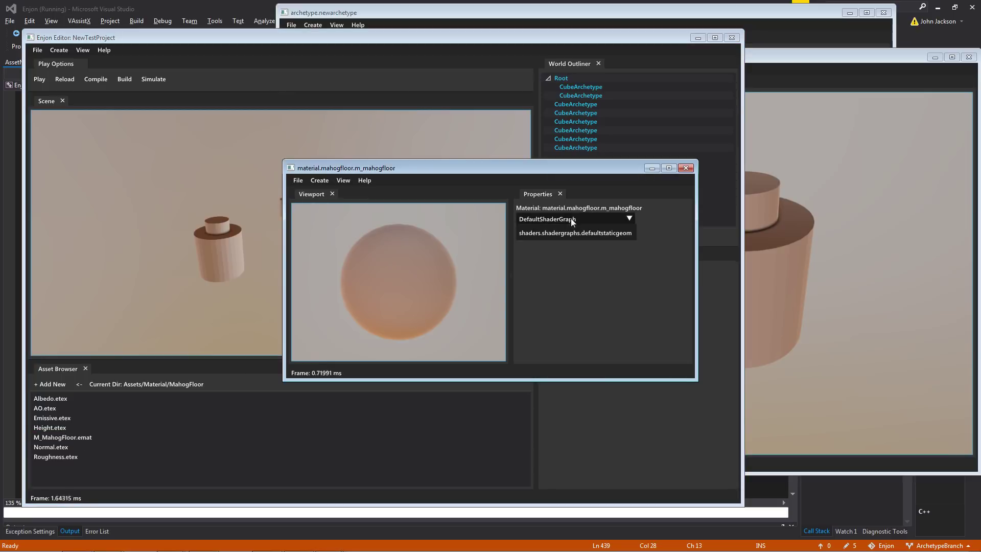
click(567, 229)
Step: Set the material's albedoMap to material.mahogfloor.albedo and its metallicMap to material.mahogfloor.roughness
click(578, 244)
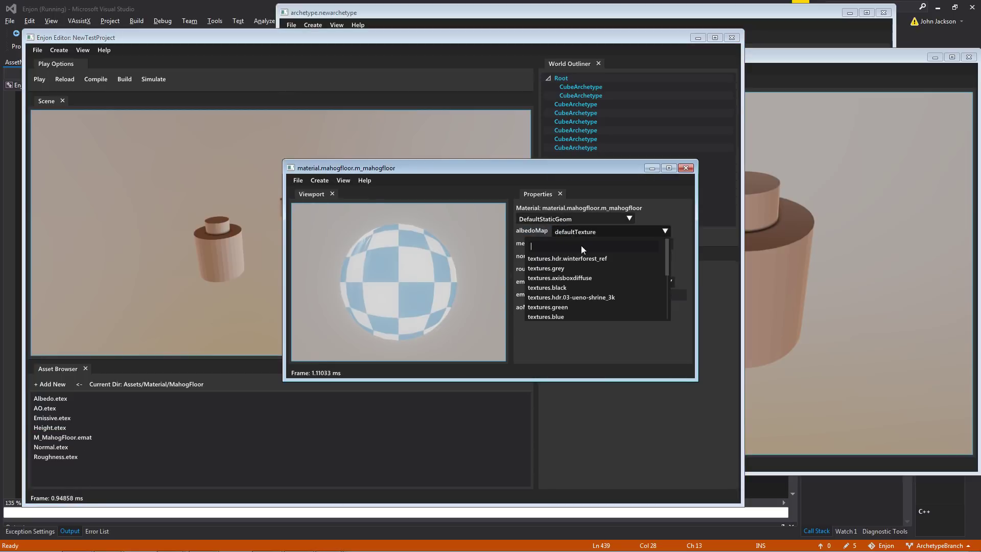
text(mahog)
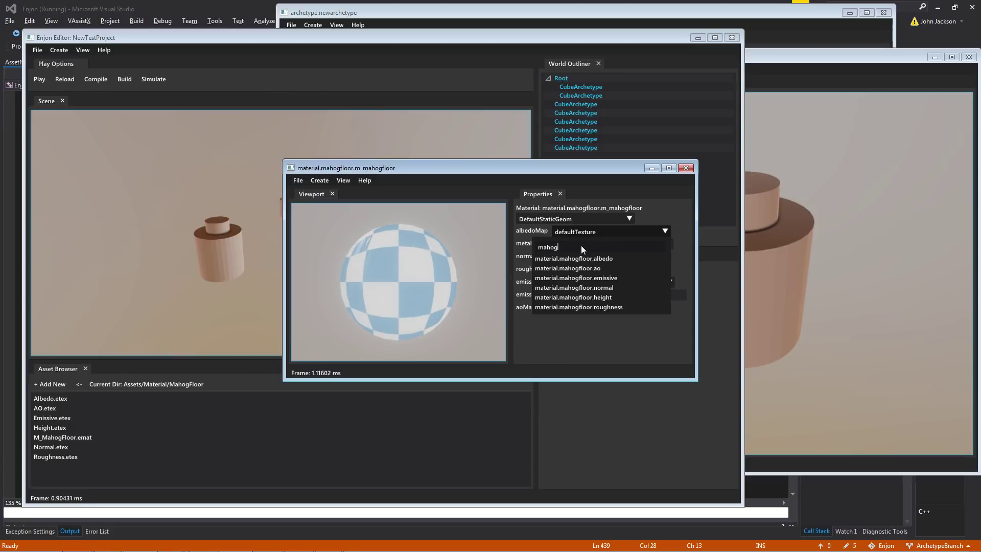
click(570, 259)
click(584, 256)
click(583, 241)
click(584, 242)
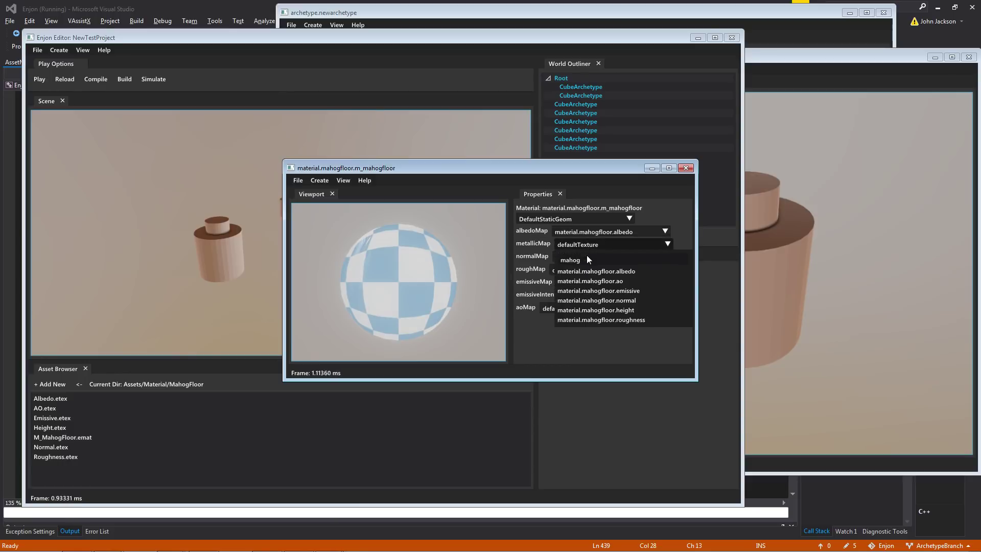
click(601, 320)
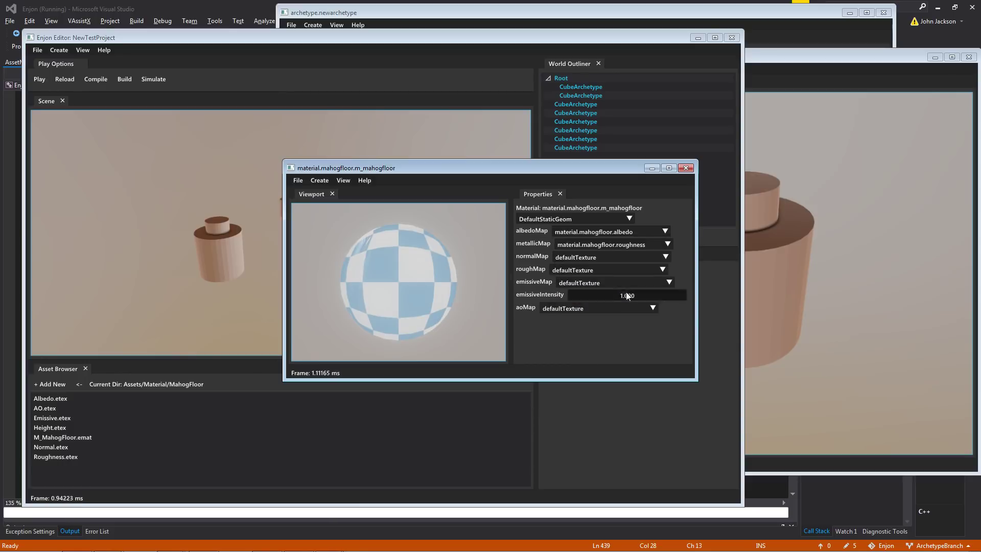
Step: Set the material's normalMap to material.mahogfloor.normal and its roughMap to material.mahogfloor.roughness
click(592, 257)
click(601, 313)
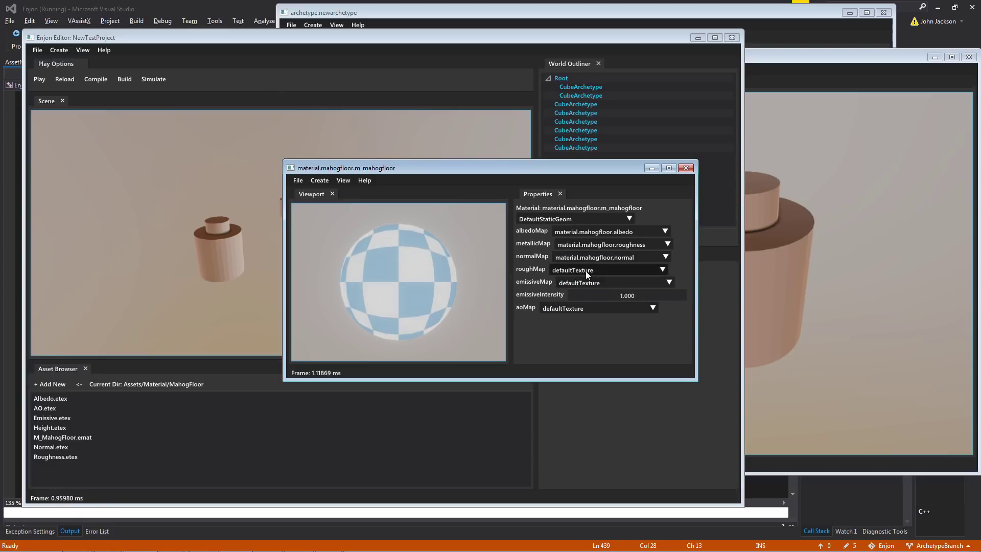
click(585, 271)
click(598, 345)
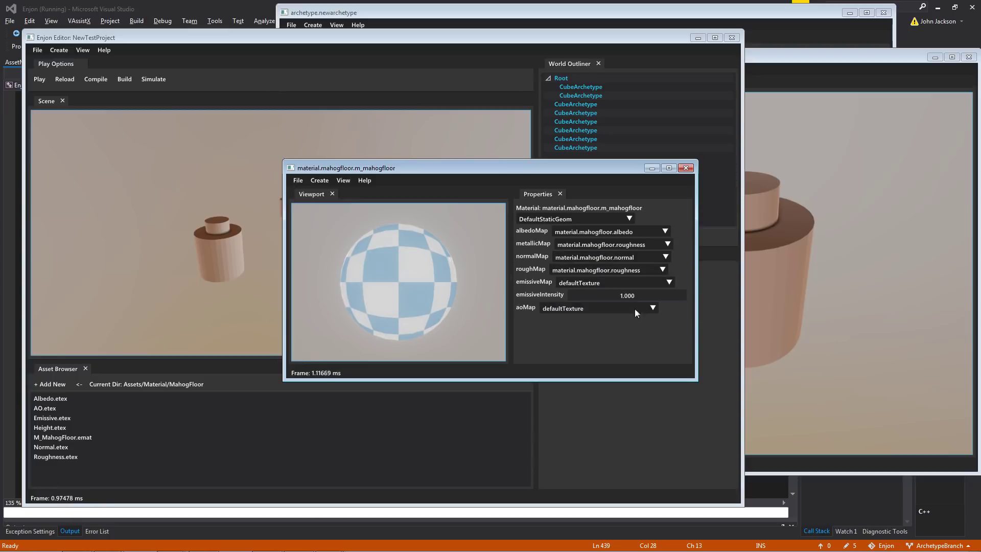
Step: Set the emissiveMap to material.mahogfloor.emissive and the aoMap to material.mahogfloor.ao, and close the material window
click(611, 282)
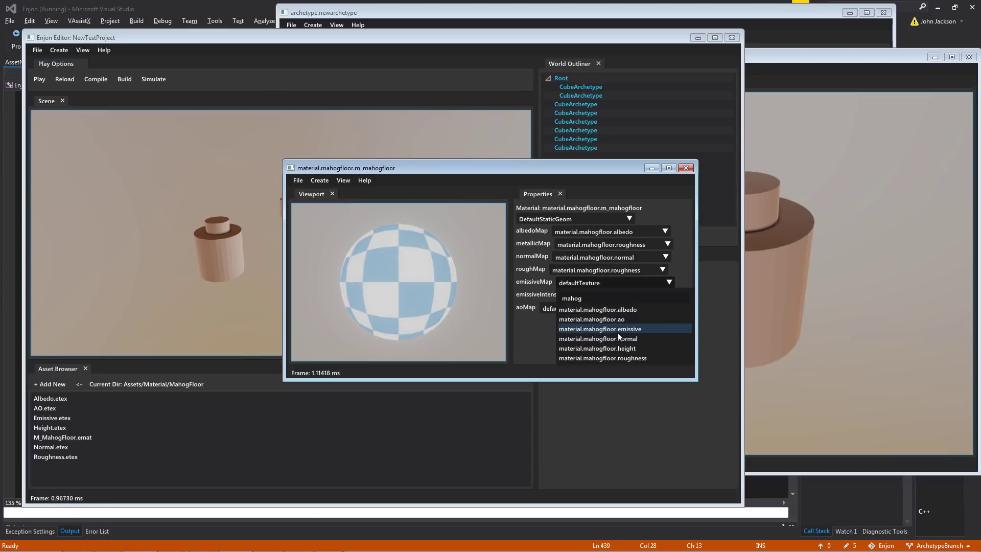
click(618, 330)
click(568, 308)
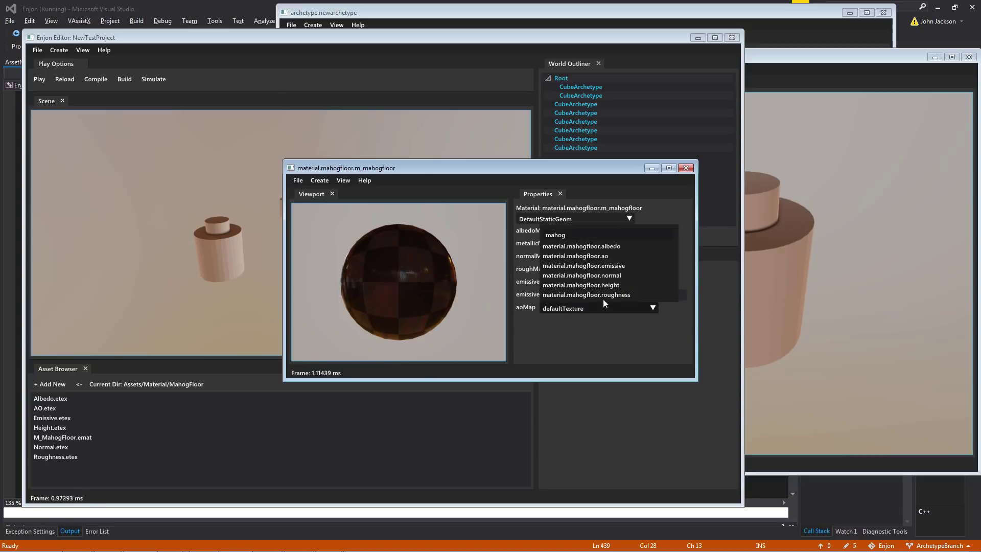
click(608, 256)
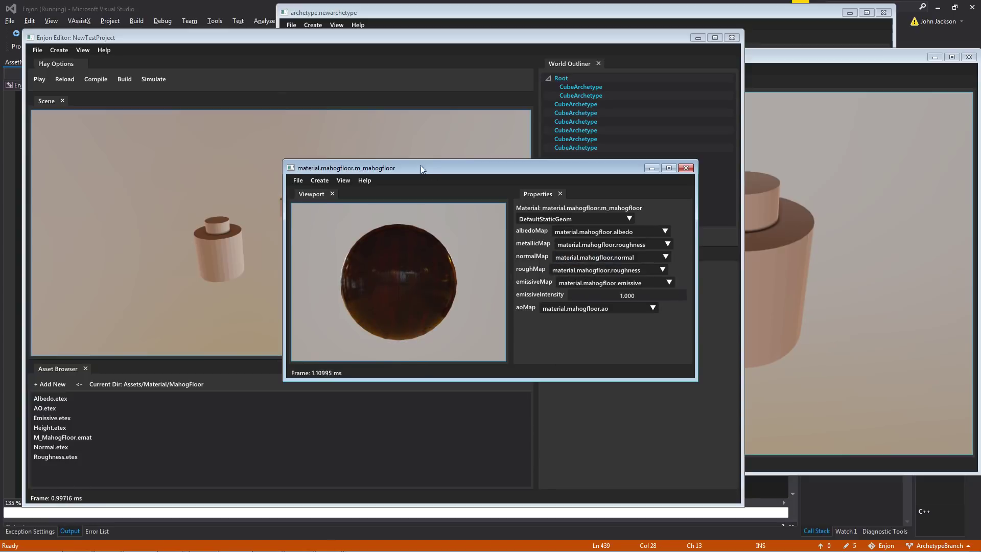
drag(421, 166, 358, 202)
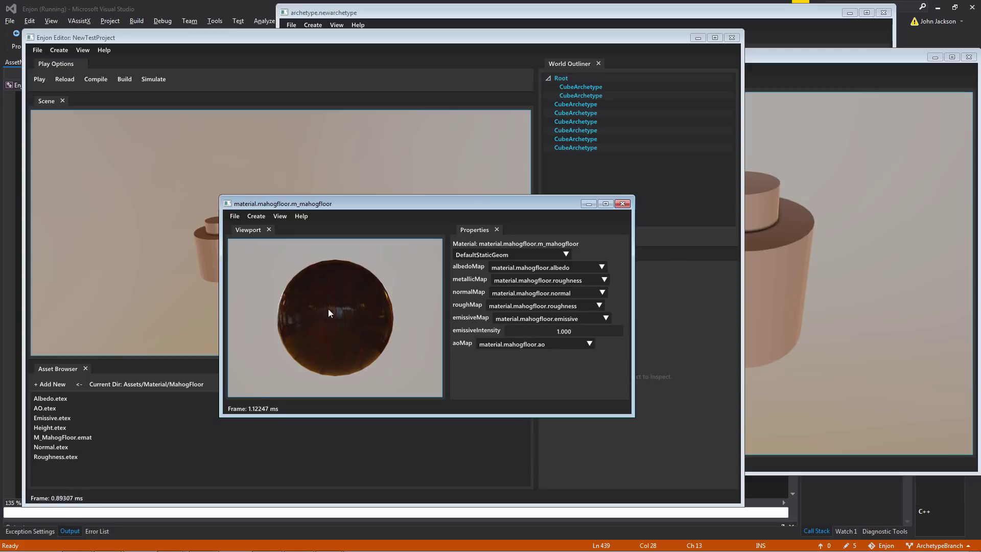
drag(380, 203, 387, 203)
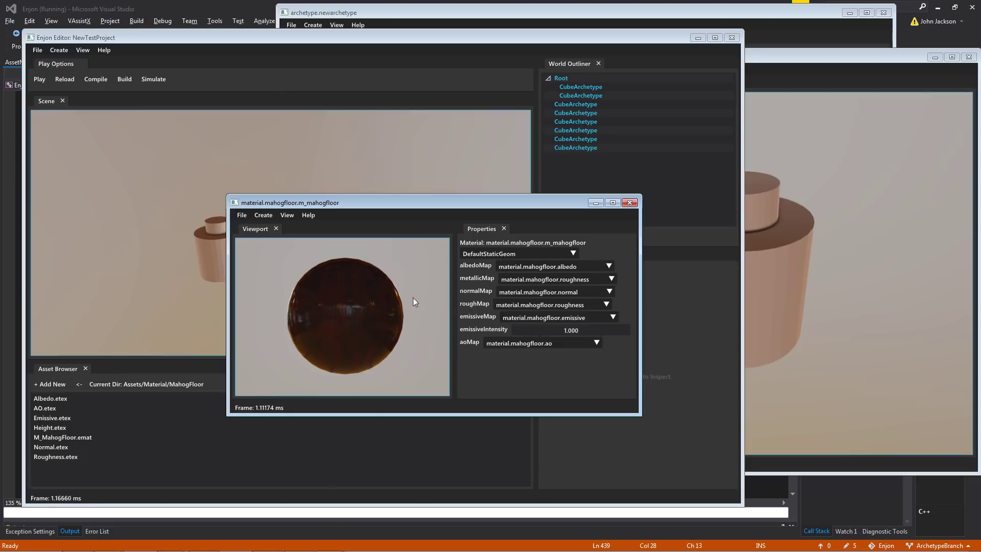
click(629, 203)
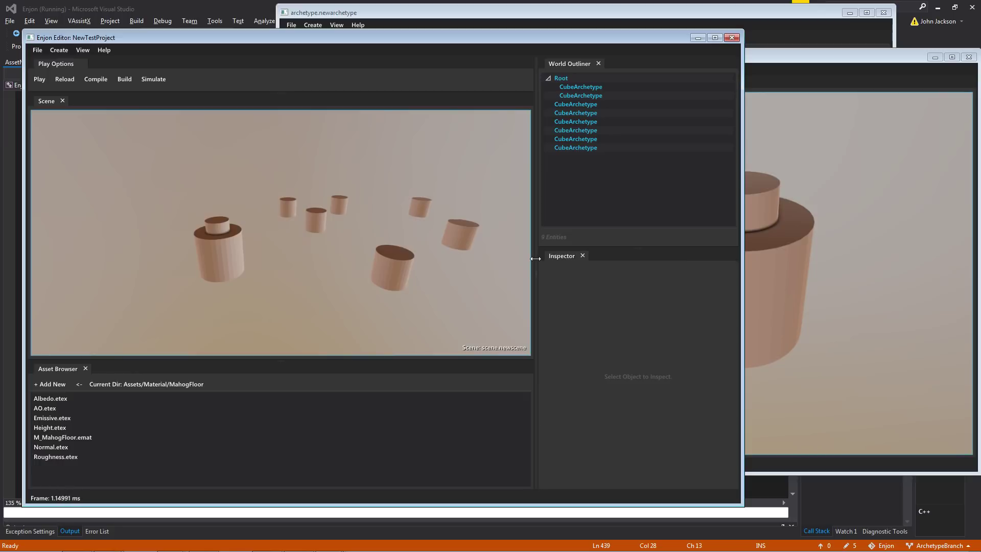
Step: Apply the M_MahogFloor material to the cylinder in the archetype.newarchetype window
click(771, 285)
drag(549, 13, 581, 21)
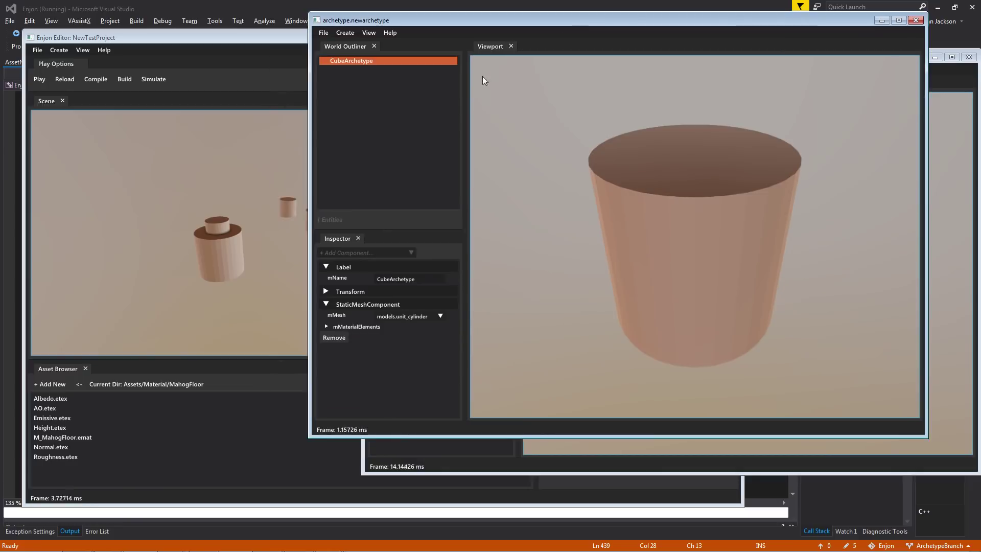
click(113, 473)
click(85, 437)
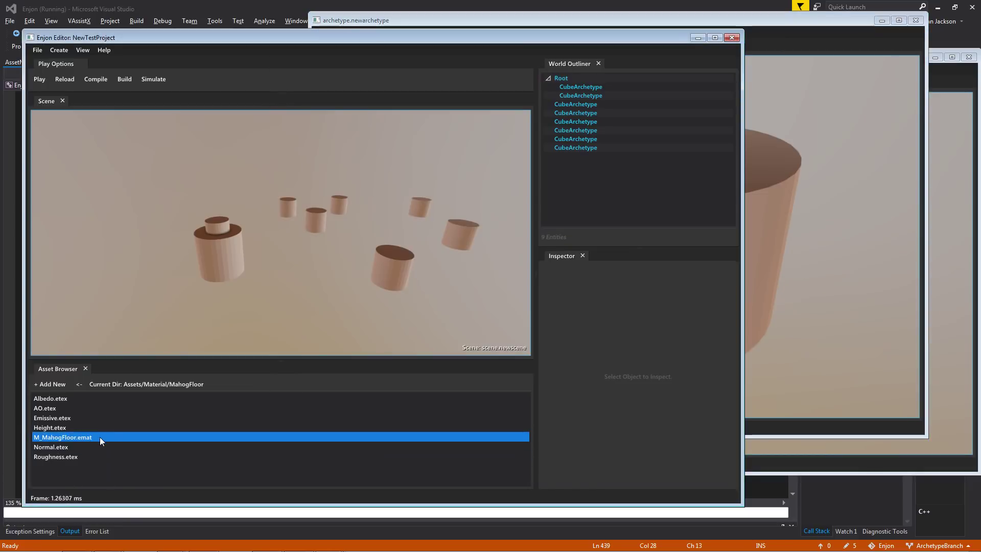
drag(101, 437, 477, 336)
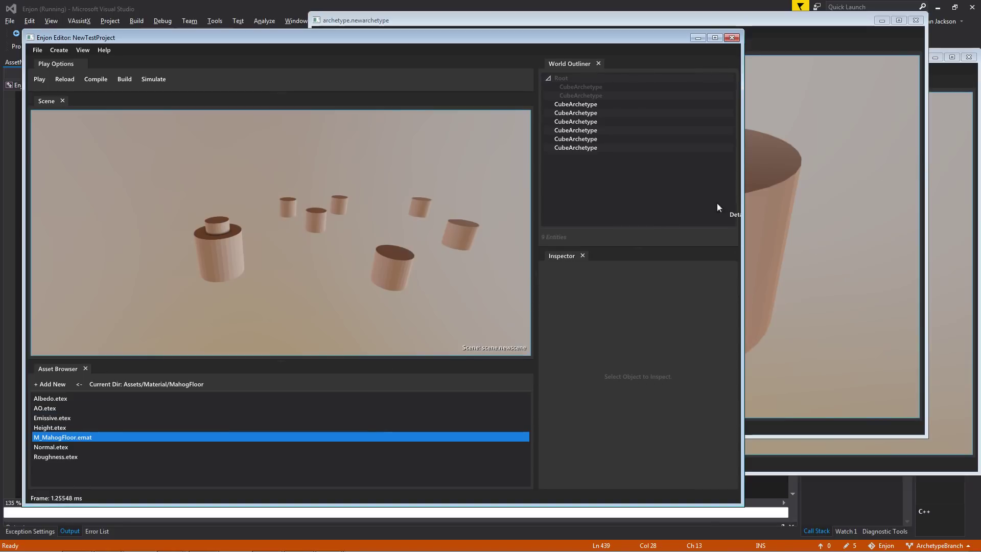
click(799, 23)
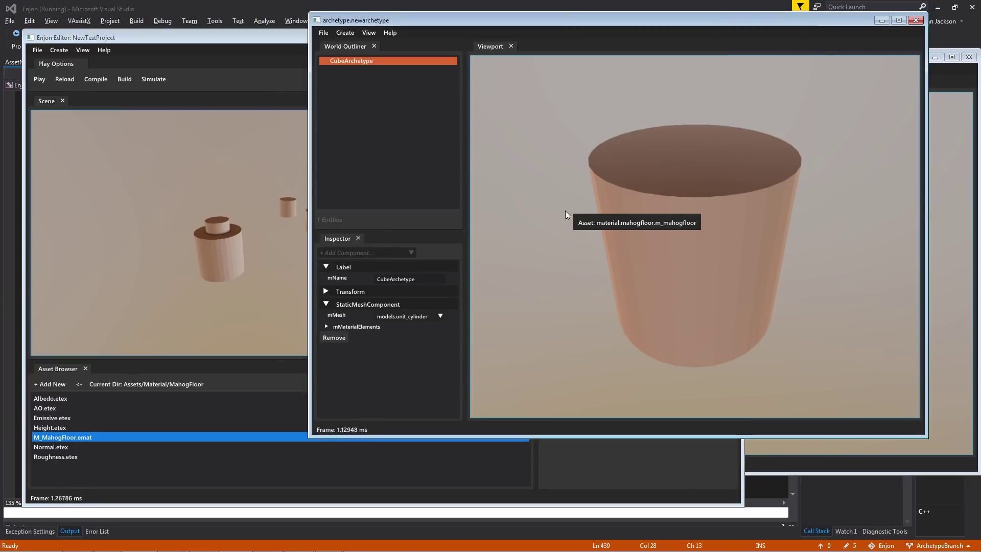
drag(576, 146, 650, 161)
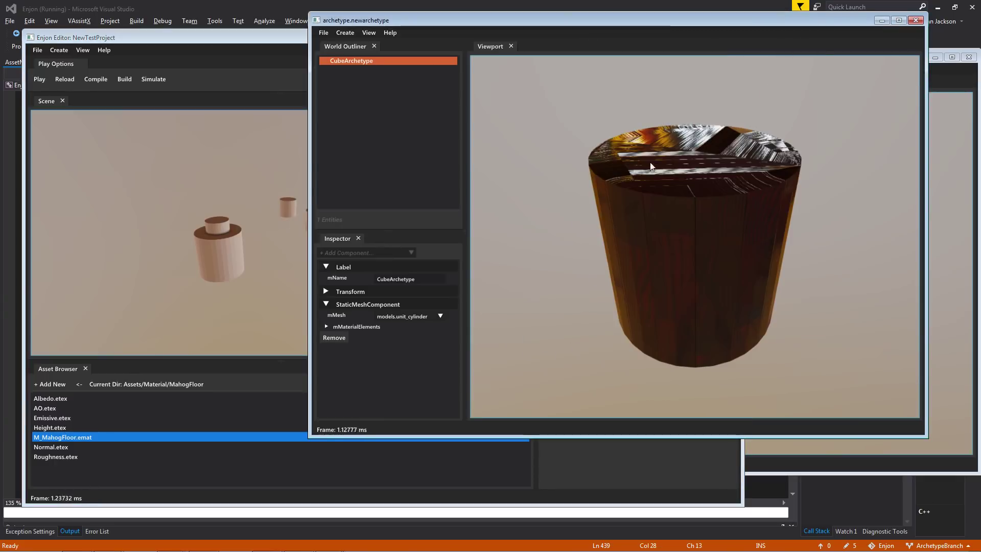
Step: Check the textured cylinder from farther back and save the archetype.newarchetype asset
mouse_move(721, 189)
right_down()
mouse_move(767, 215)
mouse_move(725, 189)
mouse_move(725, 174)
right_up()
key(w)
key(s)
key(s)
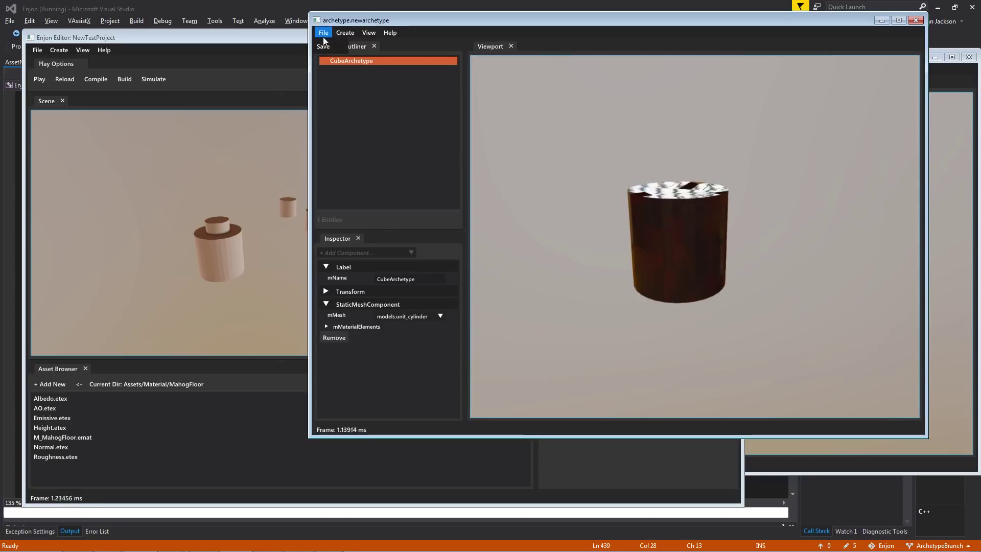
click(323, 46)
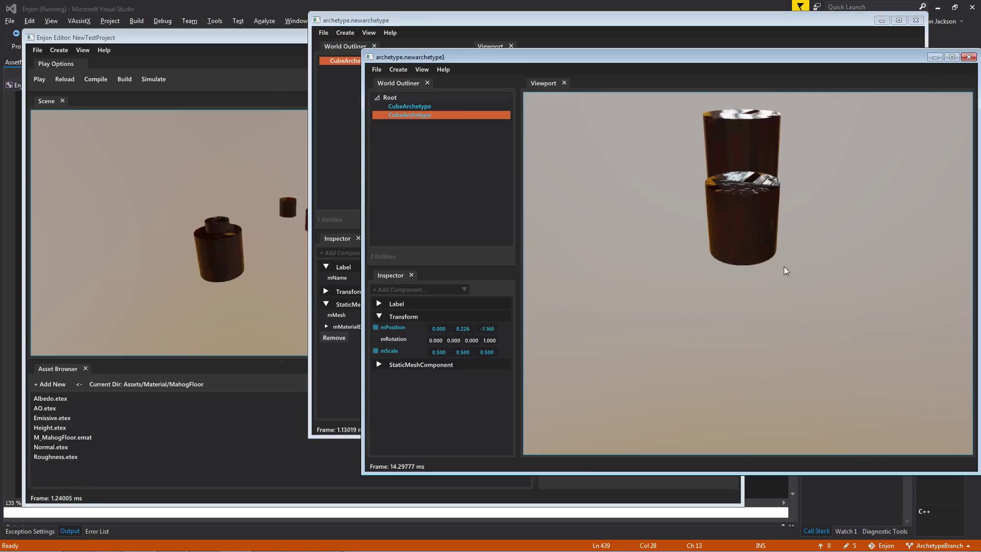
Step: In archetype.newarchetype1, reset the small cylinder's mPosition override, set its Y position to 1.000, and save the archetype
right_drag(784, 265, 784, 265)
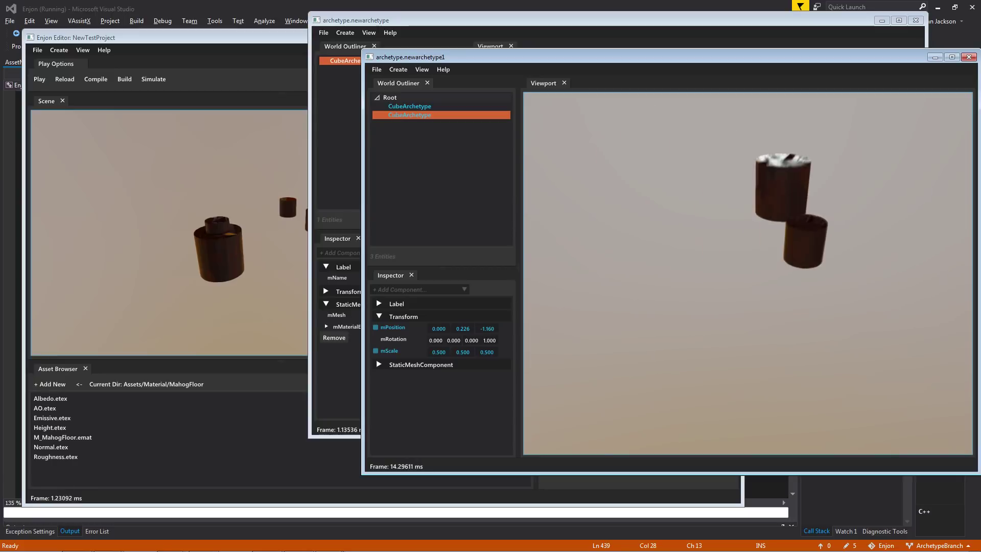
click(375, 328)
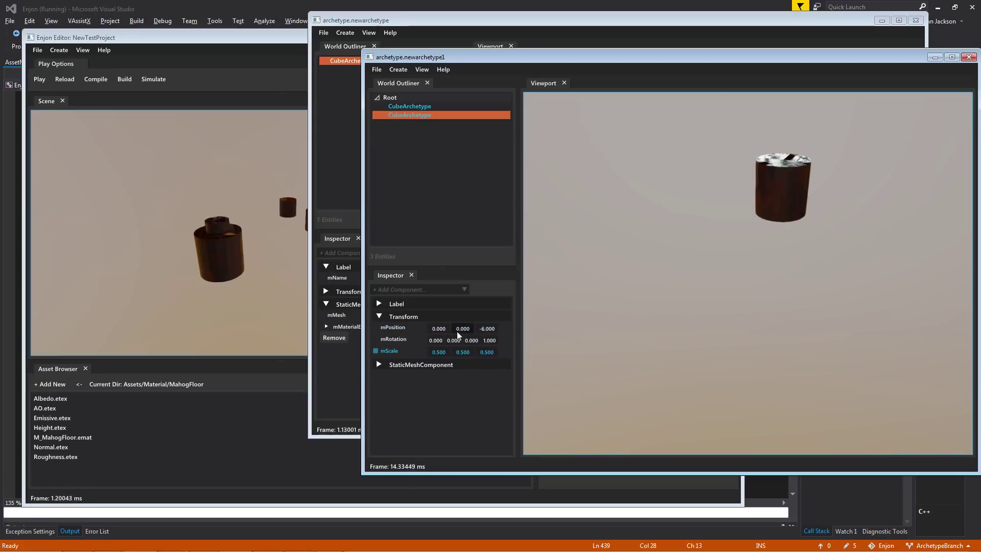
drag(457, 331, 455, 330)
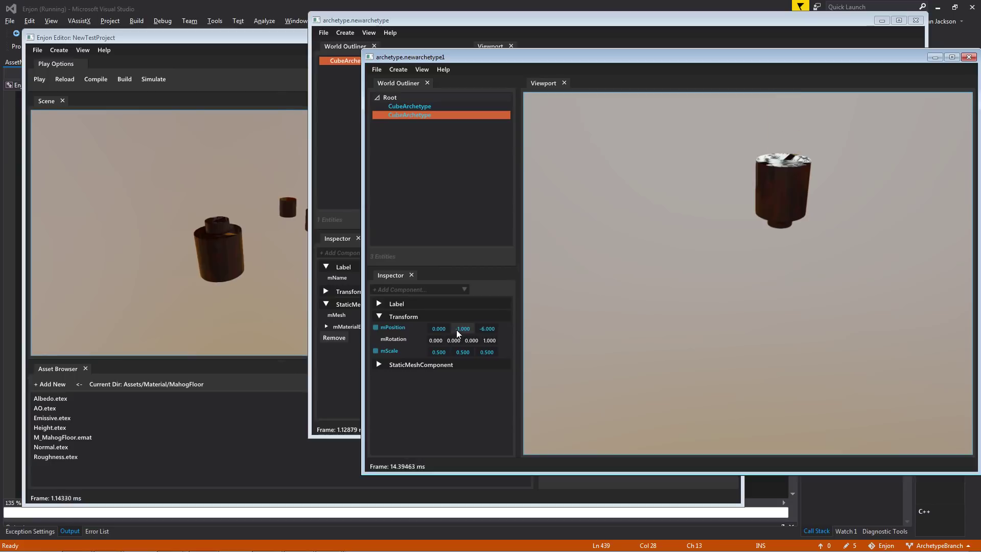
drag(457, 330, 458, 331)
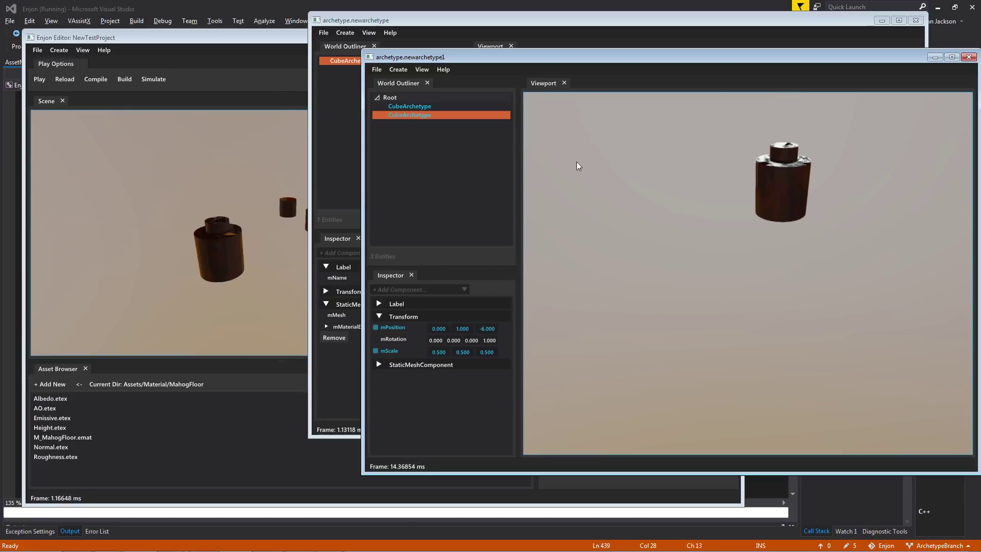
click(376, 70)
click(376, 84)
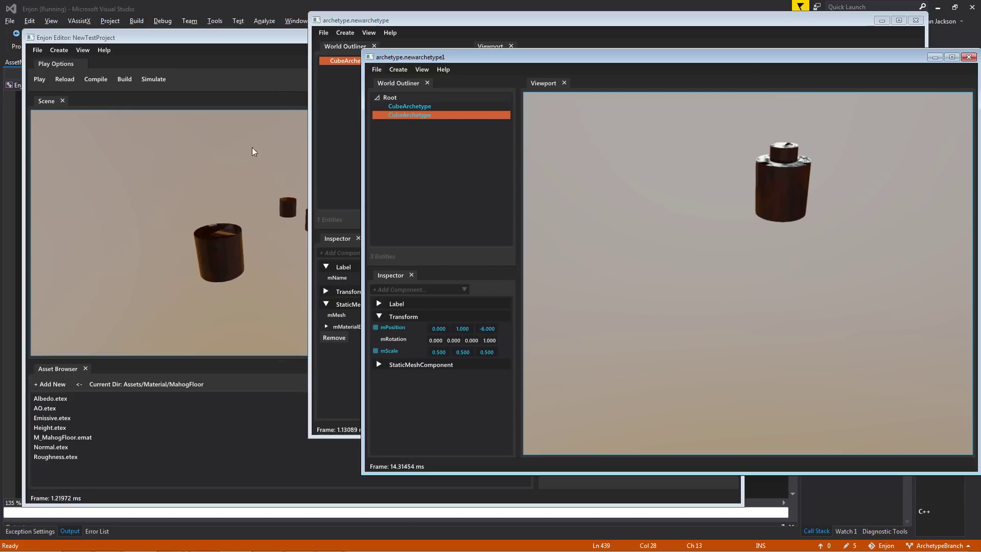
Step: Select the nested instance's large lower cylinder in the main scene and reset its mPosition override
click(173, 217)
click(217, 258)
click(547, 308)
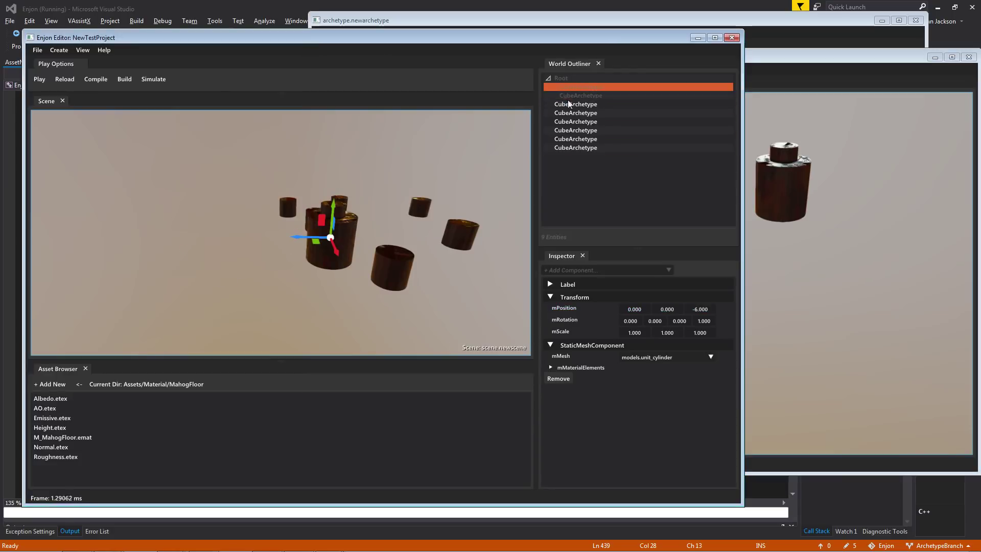
Step: Move the nested Root instance along its Z axis clear of the other cylinders, and select its small upper cylinder
click(565, 80)
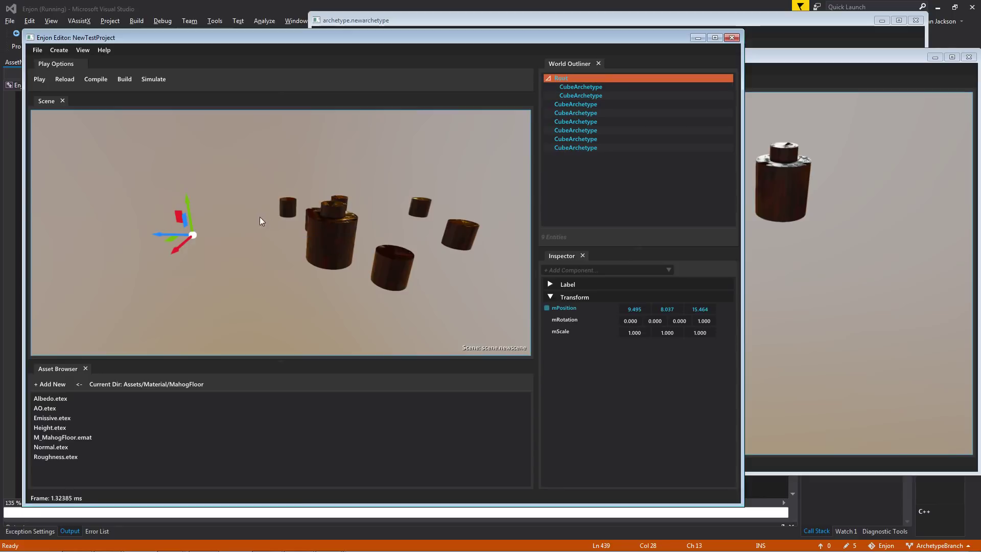
drag(166, 240, 35, 236)
click(593, 90)
click(590, 96)
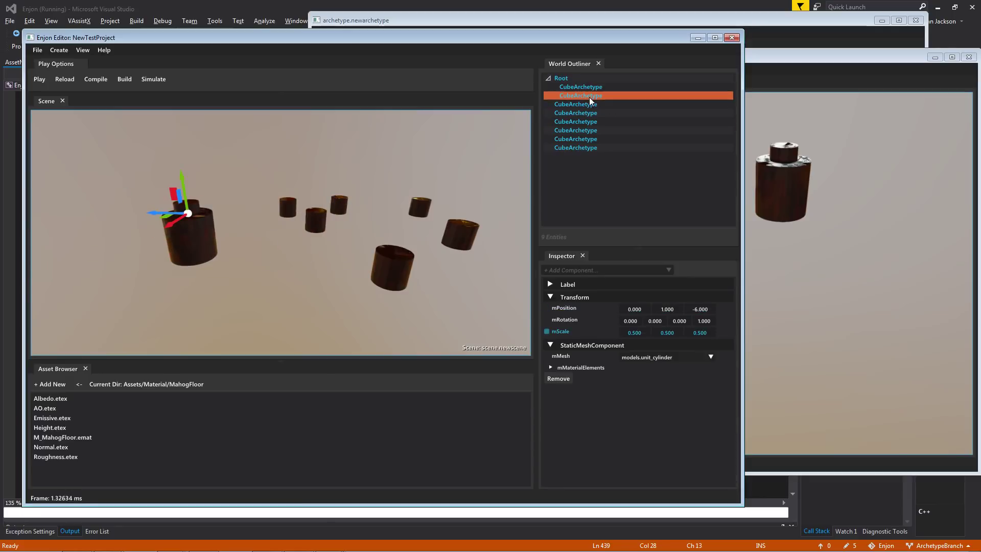
Step: Deselect the small cylinder and examine the nested instance's stacked cylinders in the main scene from a lower side angle
click(195, 286)
right_drag(195, 286, 394, 124)
key(w)
key(w)
key(w)
key(s)
right_drag(426, 230, 438, 234)
key(w)
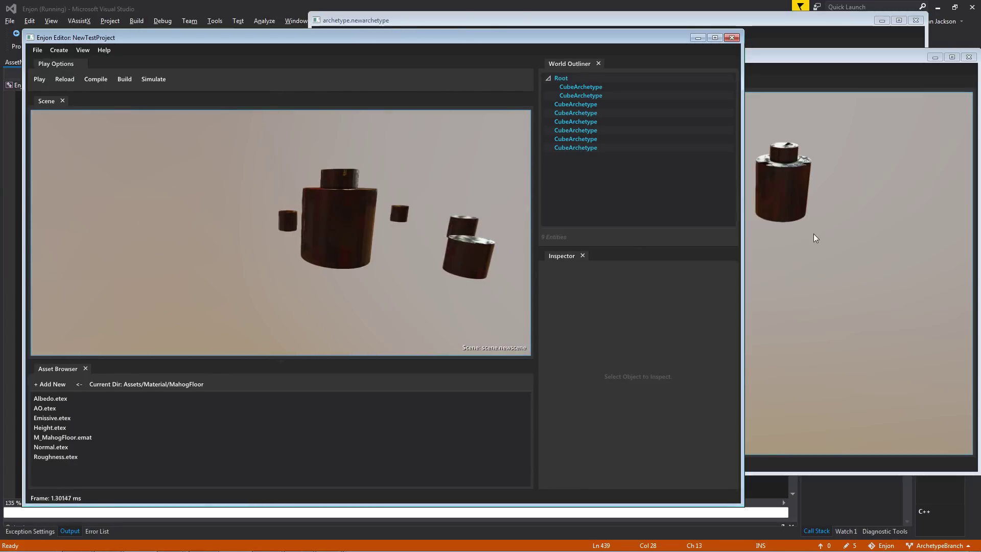
Step: In archetype.newarchetype1, set the small upper cylinder's mMesh to models.unit_sphere and save the archetype
click(786, 146)
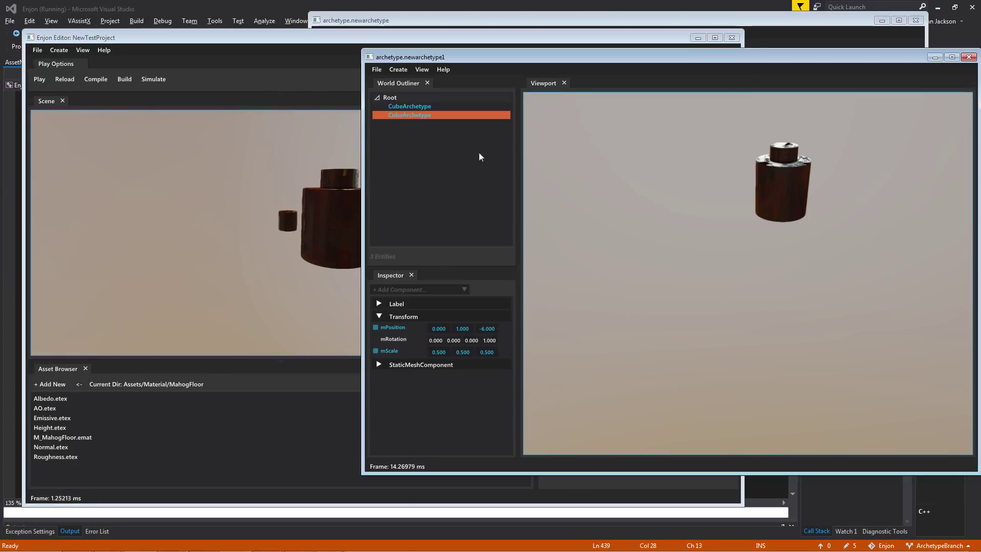
click(413, 365)
click(466, 377)
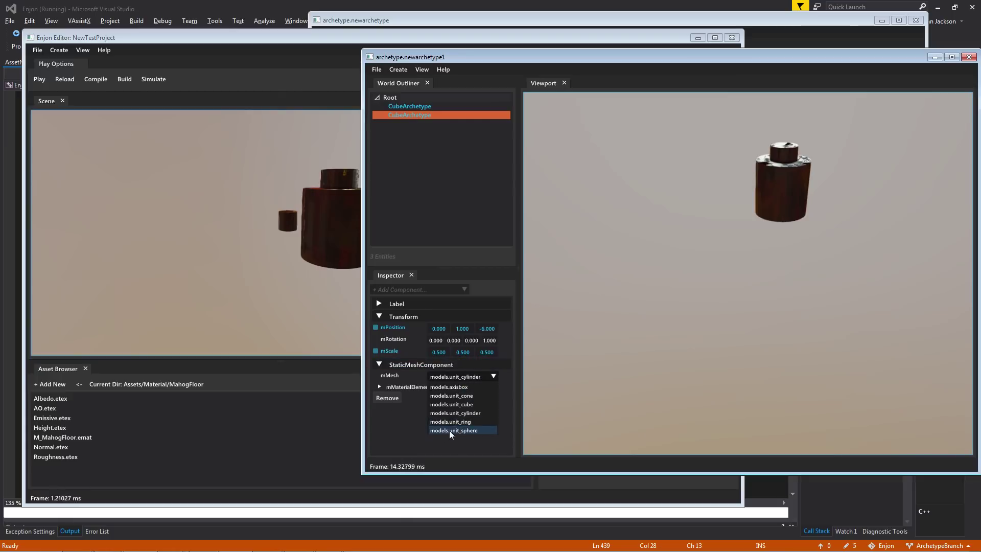
click(377, 354)
click(464, 376)
click(449, 431)
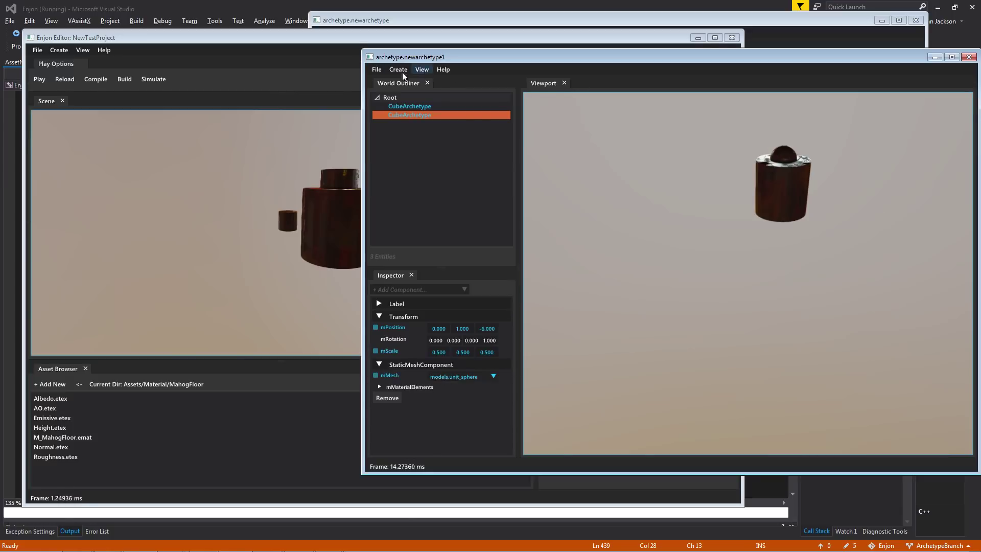
Step: Examine the nested instance's upper object in the main scene from above and up close
click(293, 158)
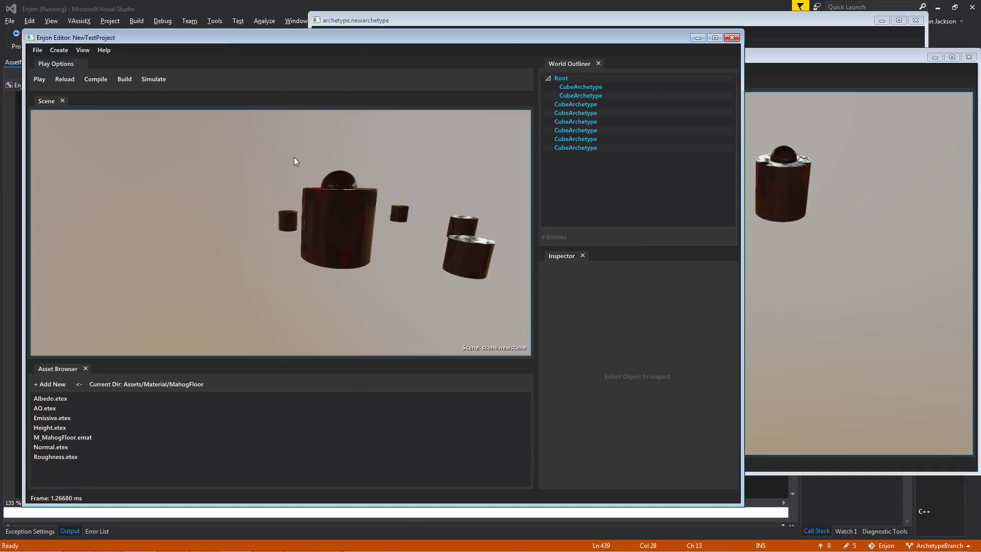
click(351, 183)
click(343, 307)
mouse_move(343, 306)
right_down()
mouse_move(343, 276)
mouse_move(363, 306)
mouse_move(337, 317)
right_up()
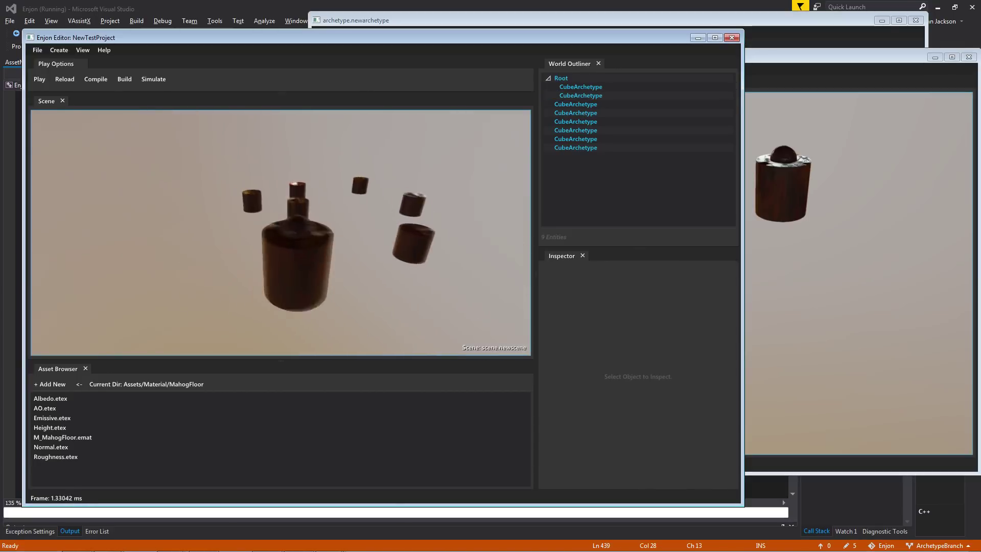
right_drag(450, 245, 469, 257)
key(w)
Step: In archetype.newarchetype, set the base CubeArchetype's mMesh to models.unit_cube and save the archetype
click(774, 23)
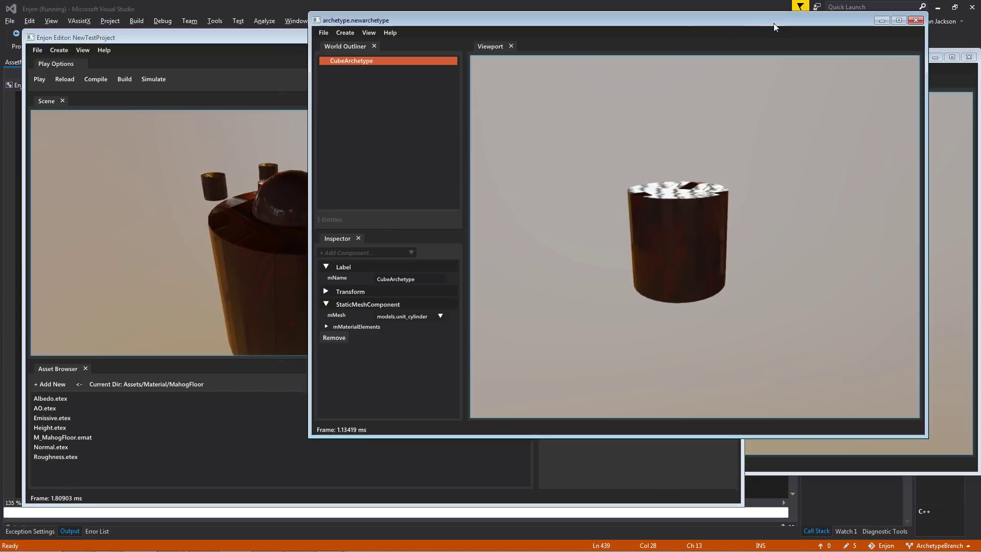
click(406, 316)
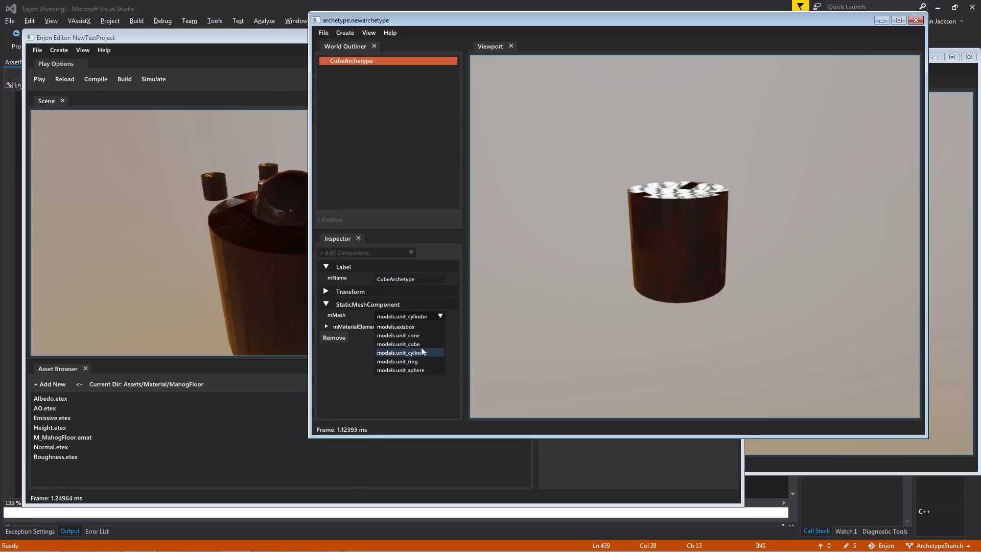
click(406, 344)
click(324, 33)
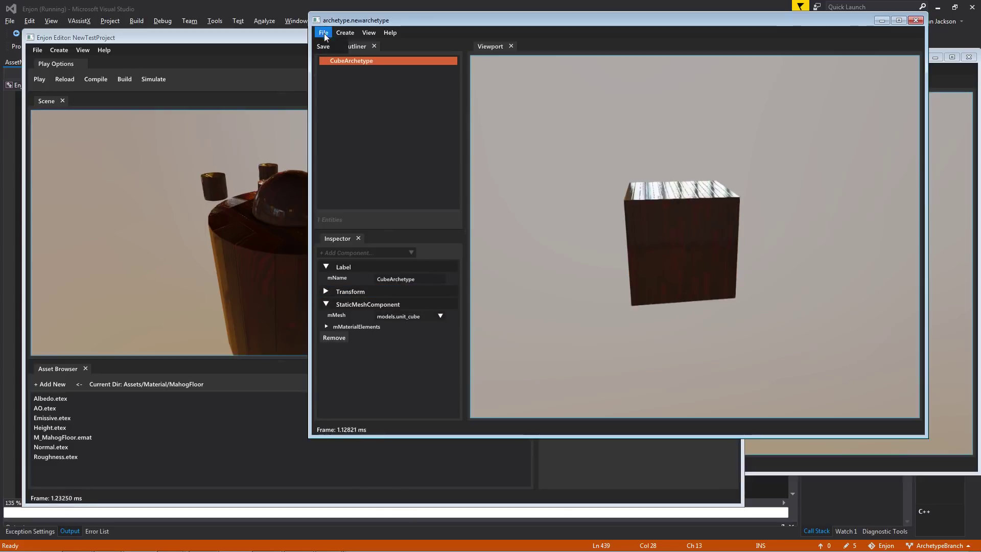
click(325, 46)
Step: Examine the nested instance and the surrounding CubeArchetype instances in the main scene for the base mesh change
click(175, 222)
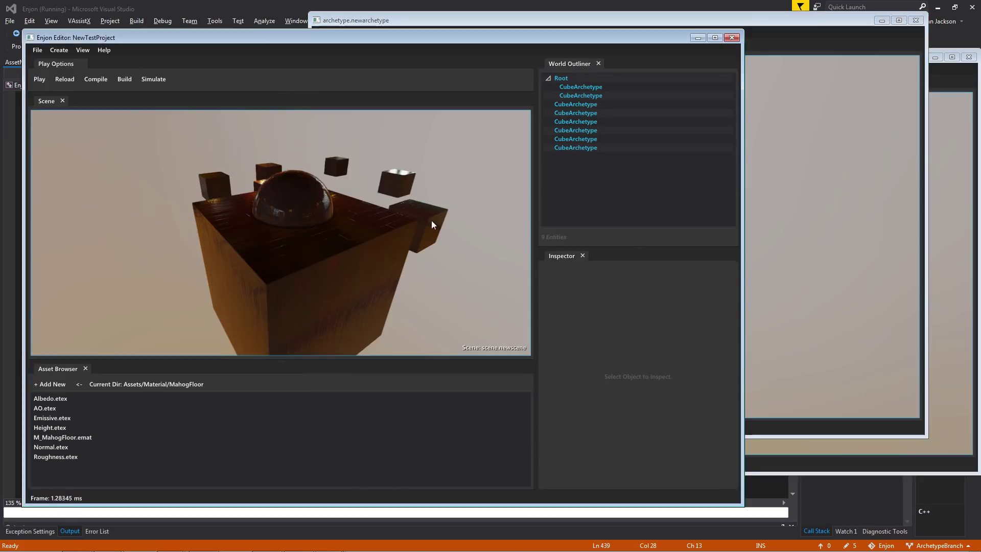
mouse_move(431, 225)
right_down()
mouse_move(408, 220)
mouse_move(435, 222)
right_up()
key(d)
key(a)
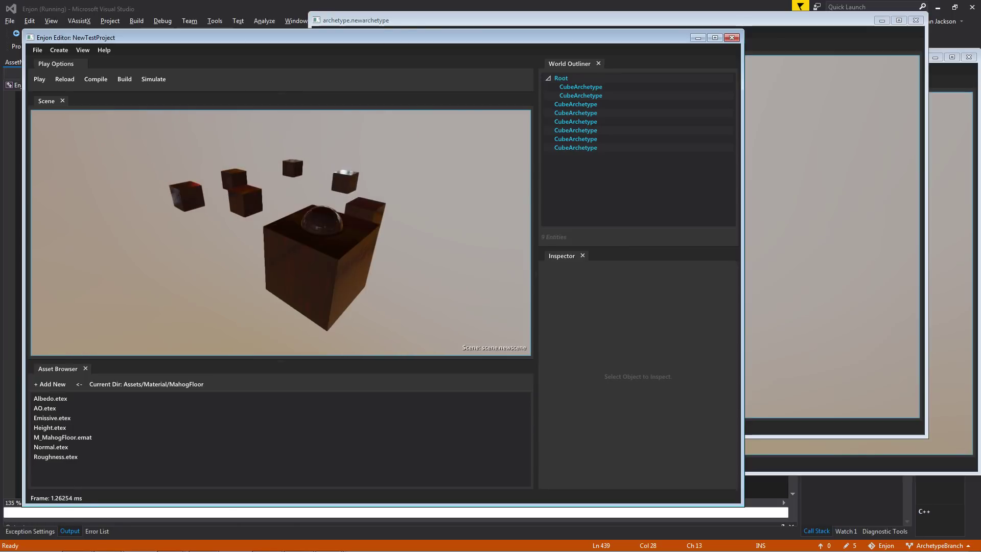
mouse_move(273, 250)
right_down()
mouse_move(269, 263)
mouse_move(282, 232)
right_up()
key(w)
key(d)
key(s)
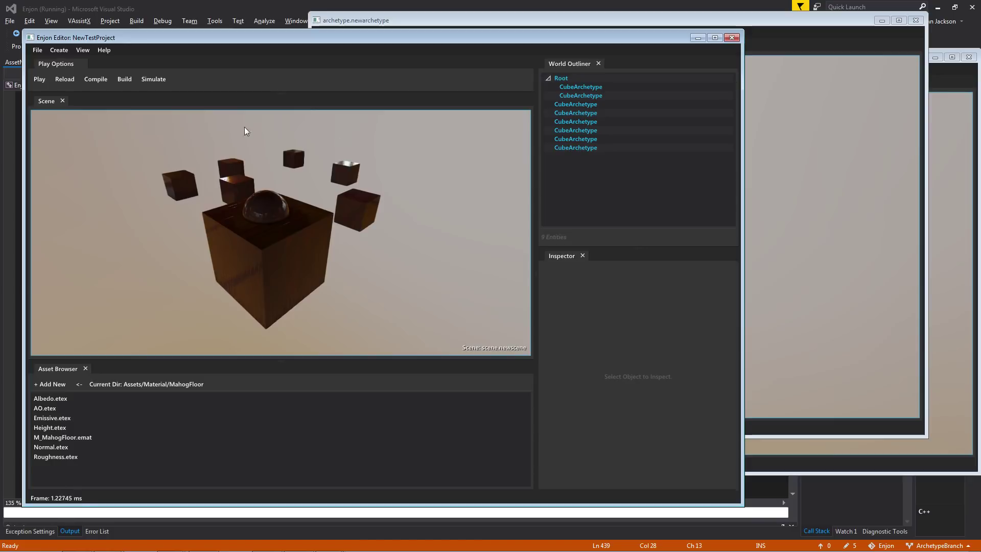
drag(465, 44, 500, 48)
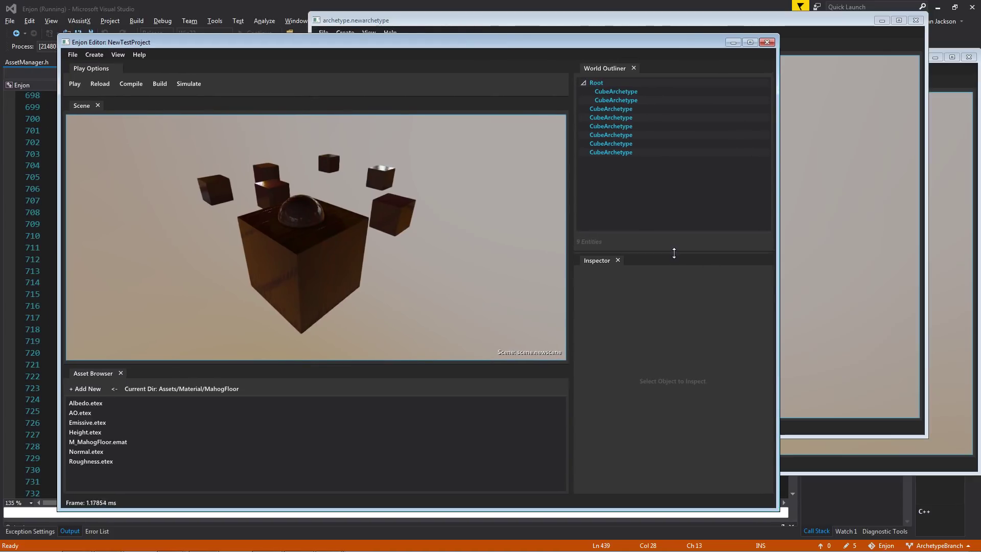
mouse_move(350, 526)
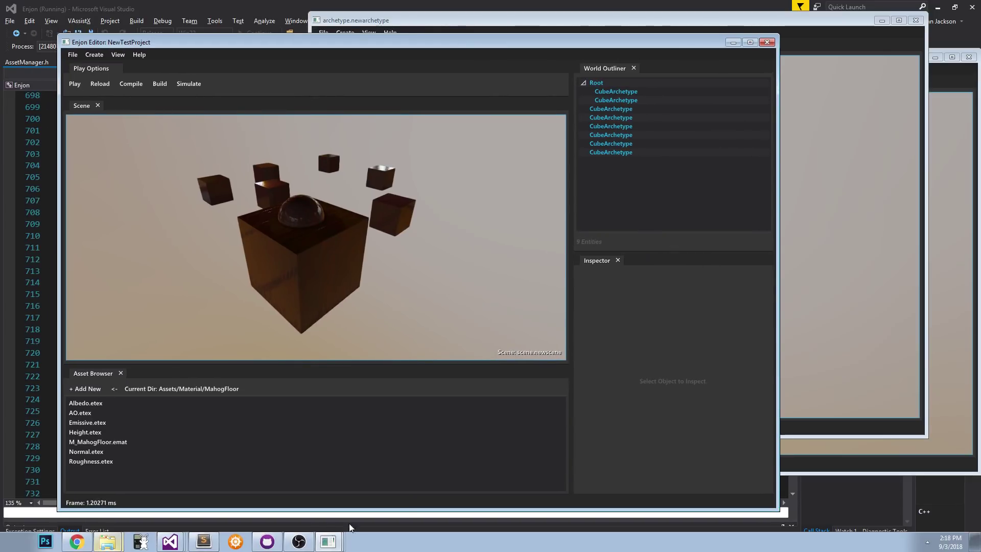
click(109, 543)
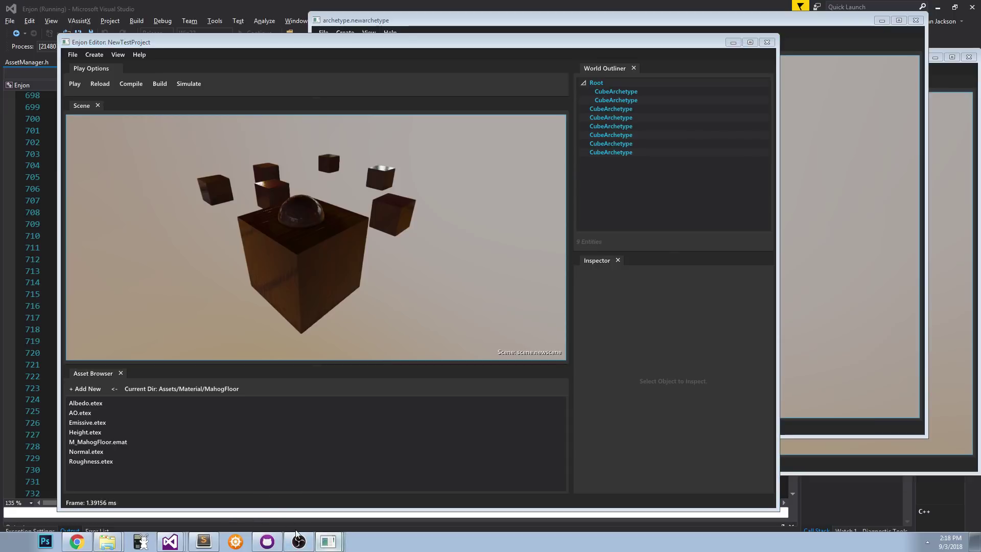